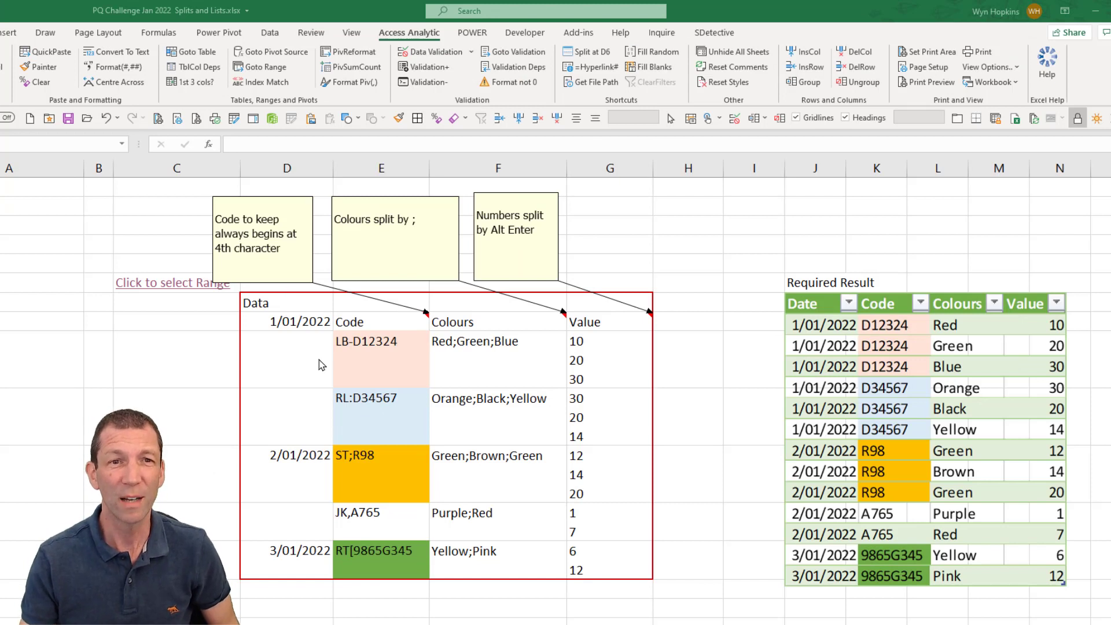
# Examine the source data range and its first date, Code, Colours and Value entries against the Required Result table
pyautogui.click(156, 283)
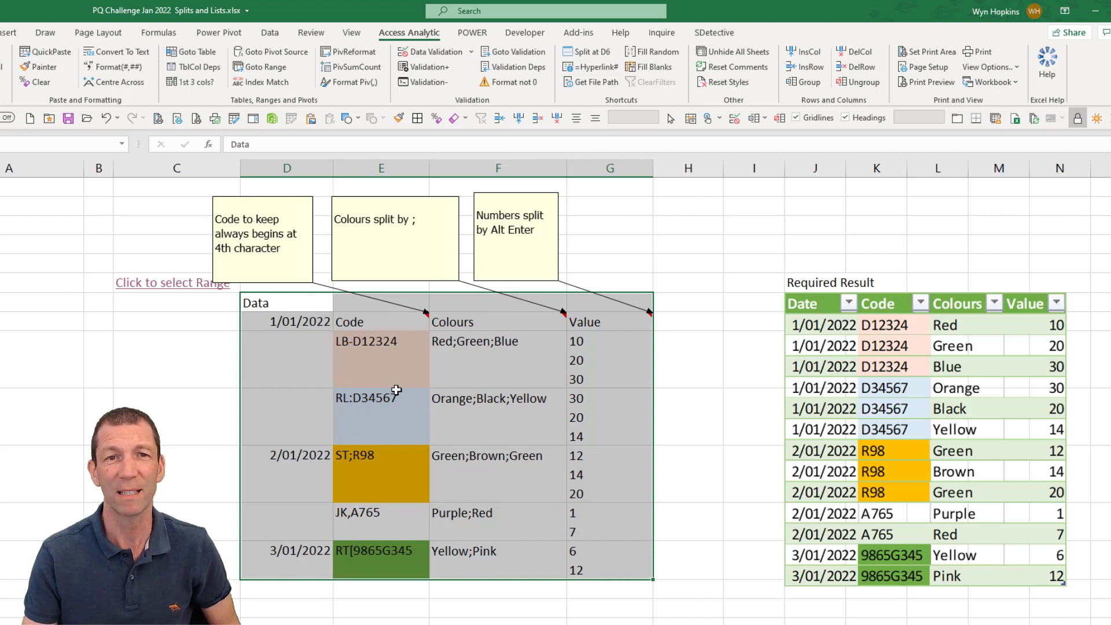
pyautogui.click(464, 355)
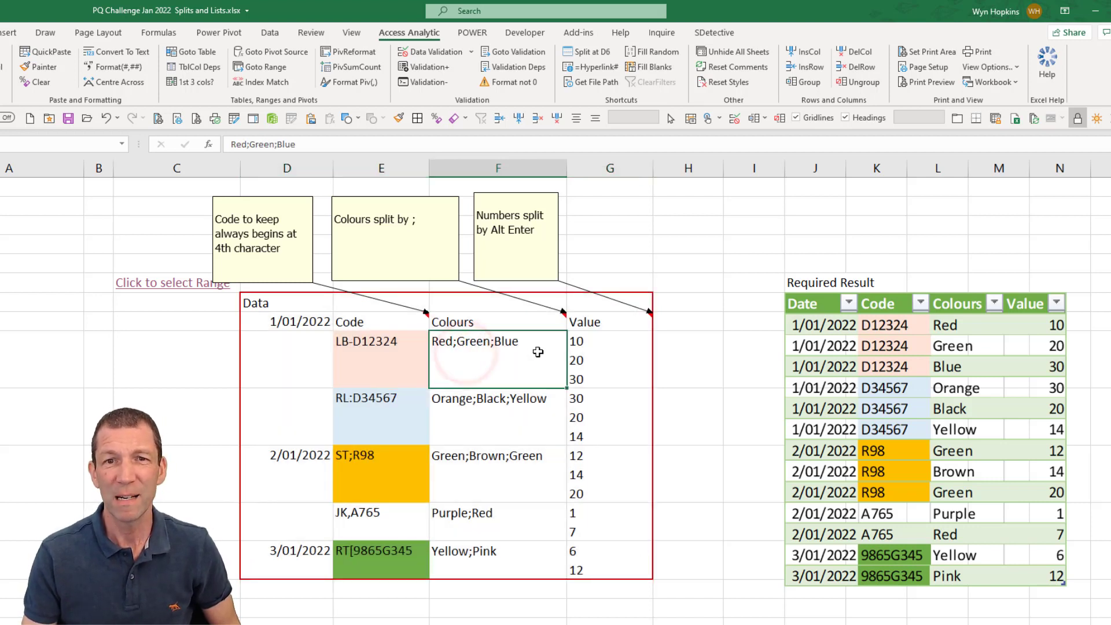
pyautogui.click(596, 344)
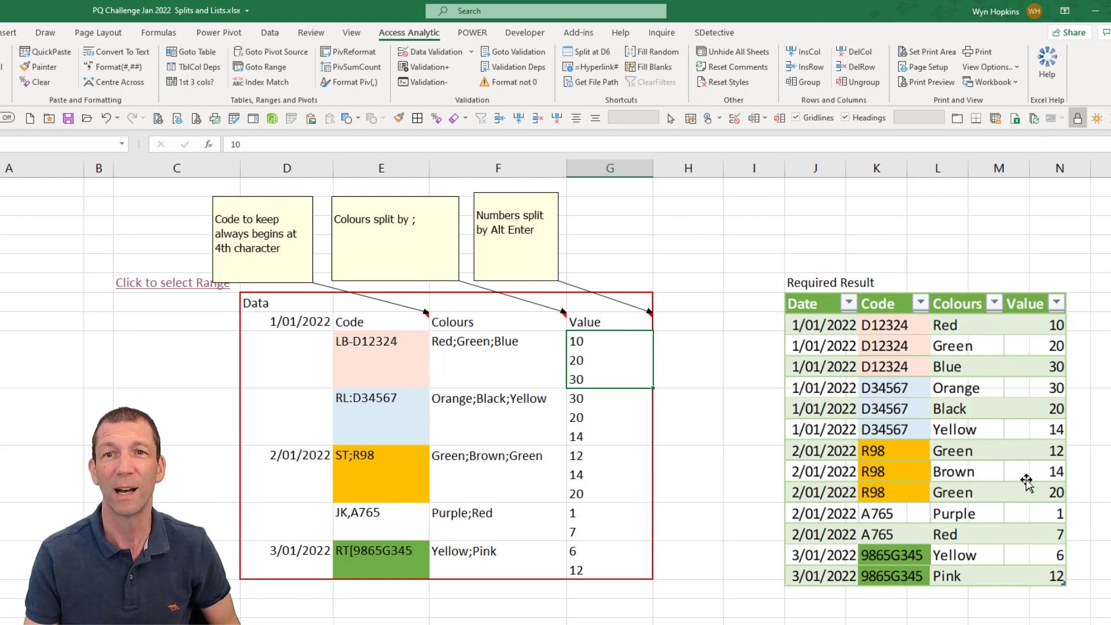
pyautogui.click(285, 318)
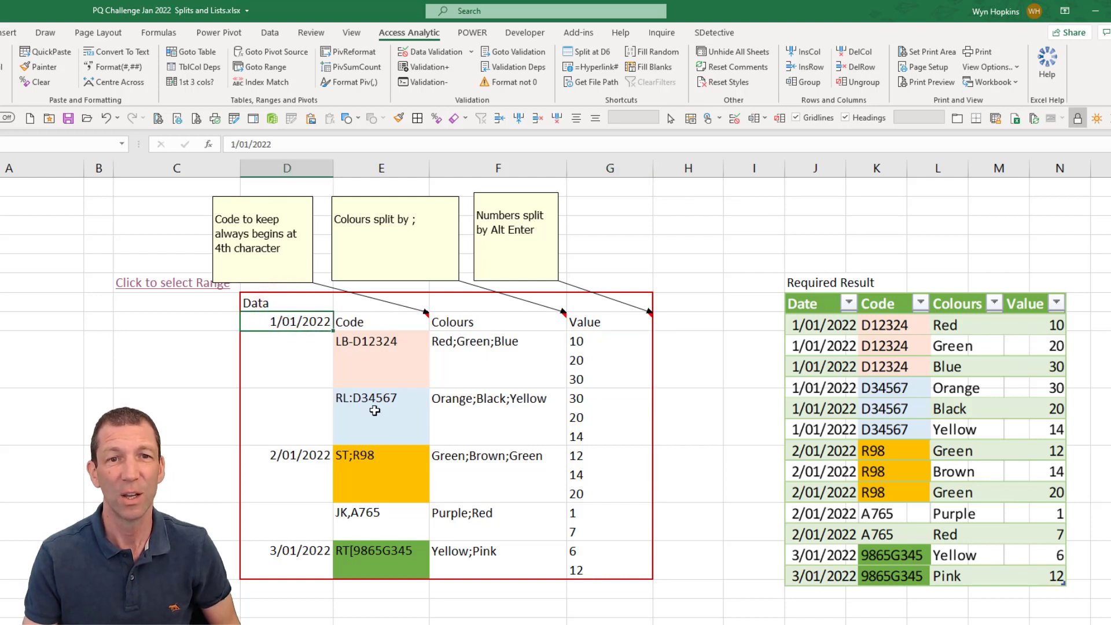
pyautogui.click(371, 351)
pyautogui.click(465, 358)
pyautogui.click(605, 365)
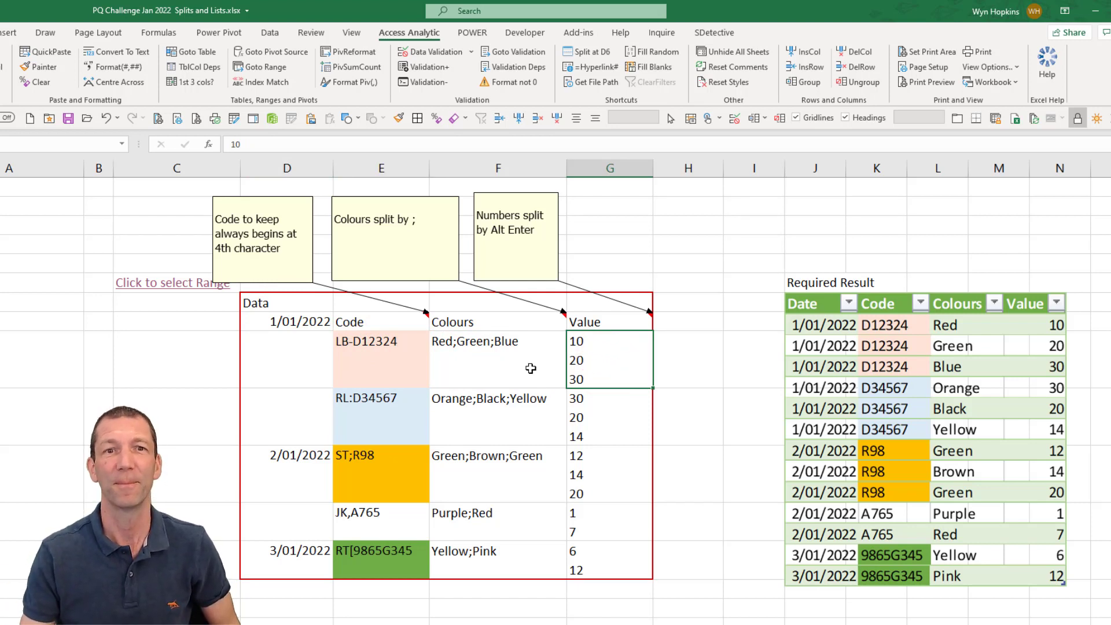
# Select the whole Data range, load it into the Power Query Editor, and enlarge the editor's display
pyautogui.click(161, 283)
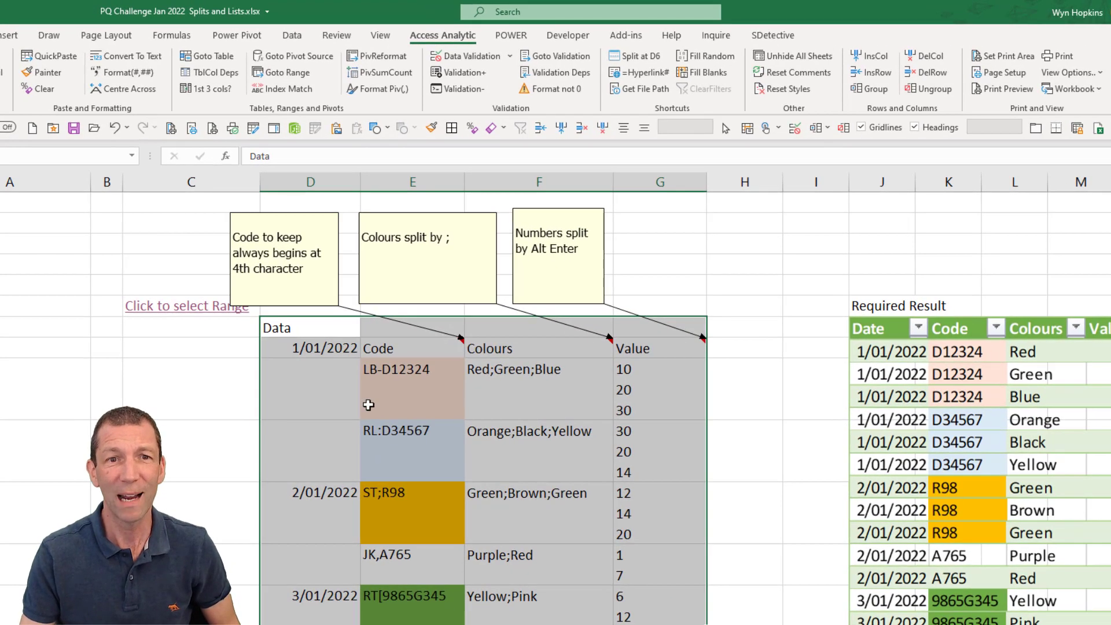
pyautogui.click(298, 36)
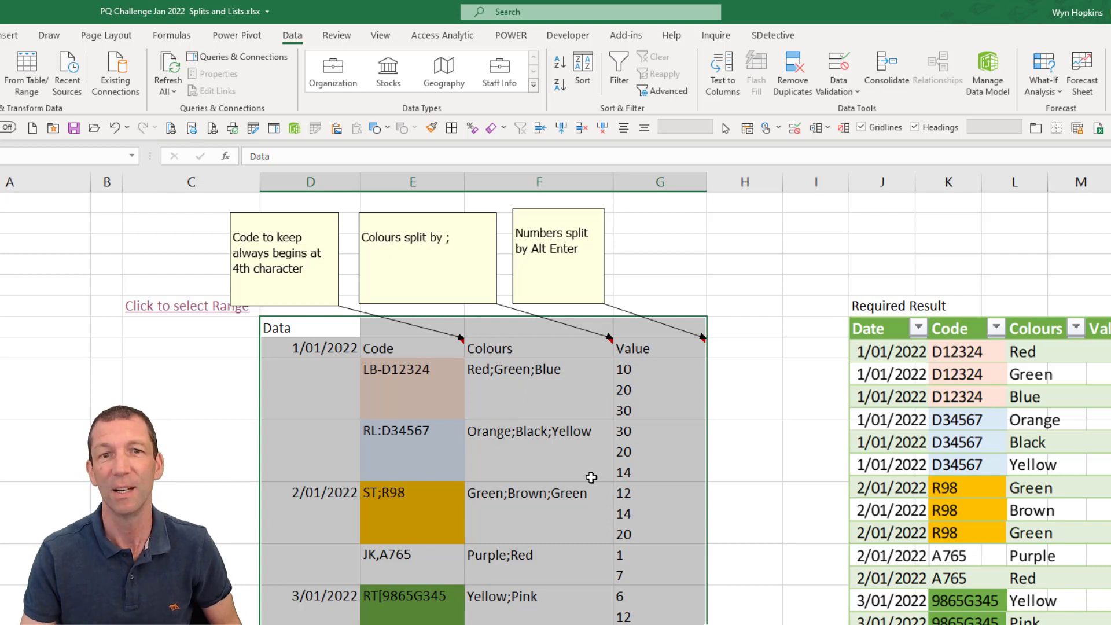
pyautogui.rightClick(513, 382)
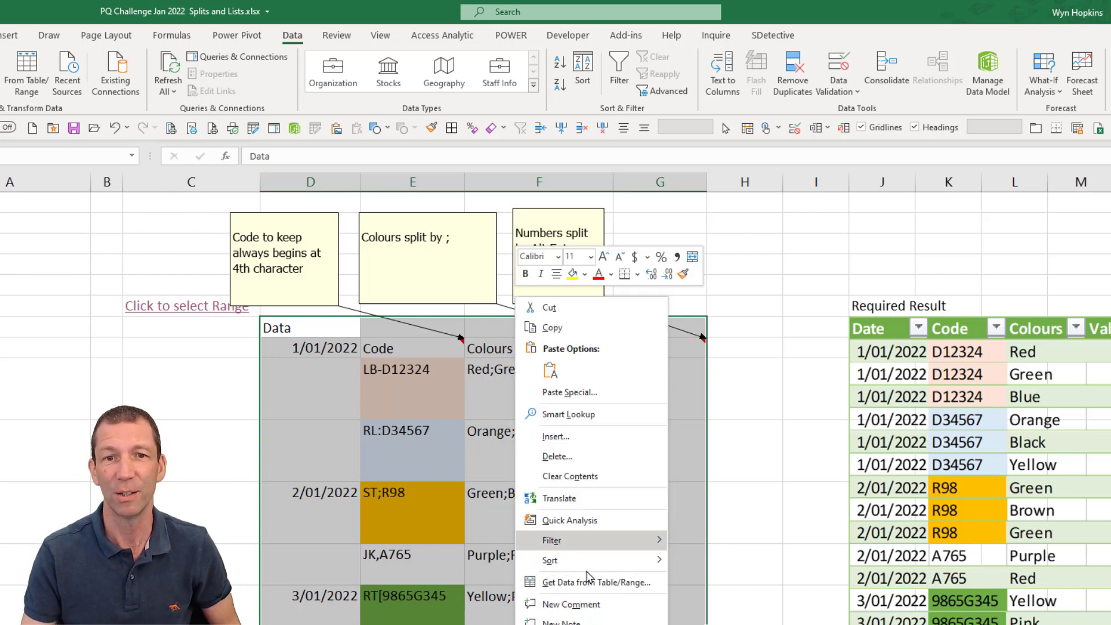
pyautogui.click(617, 583)
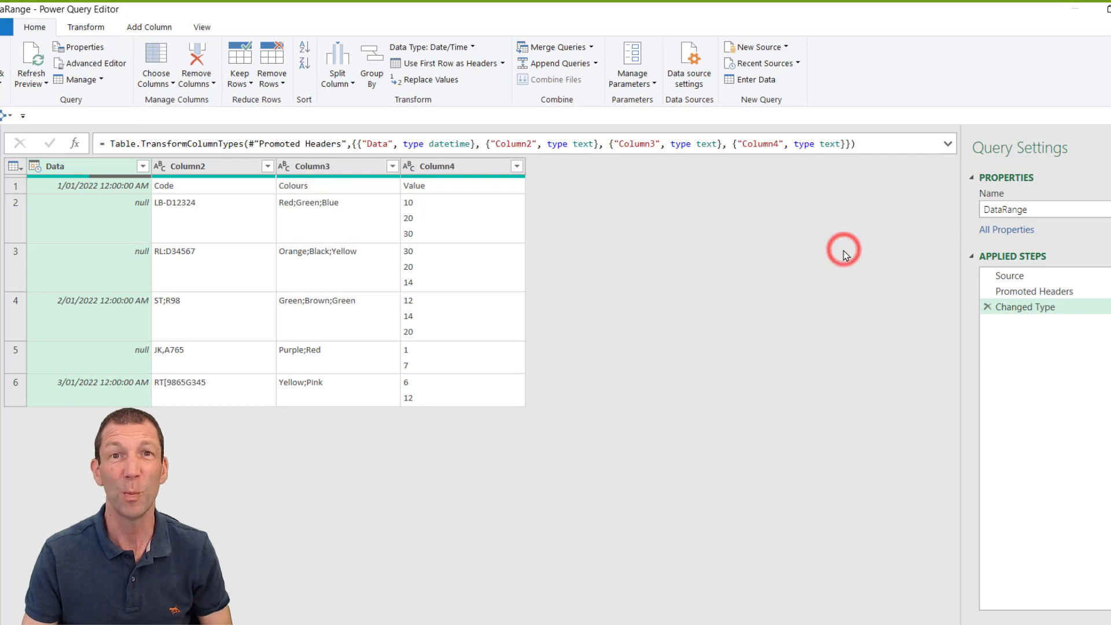
pyautogui.hotkey('ctrl', 'shift', '=')
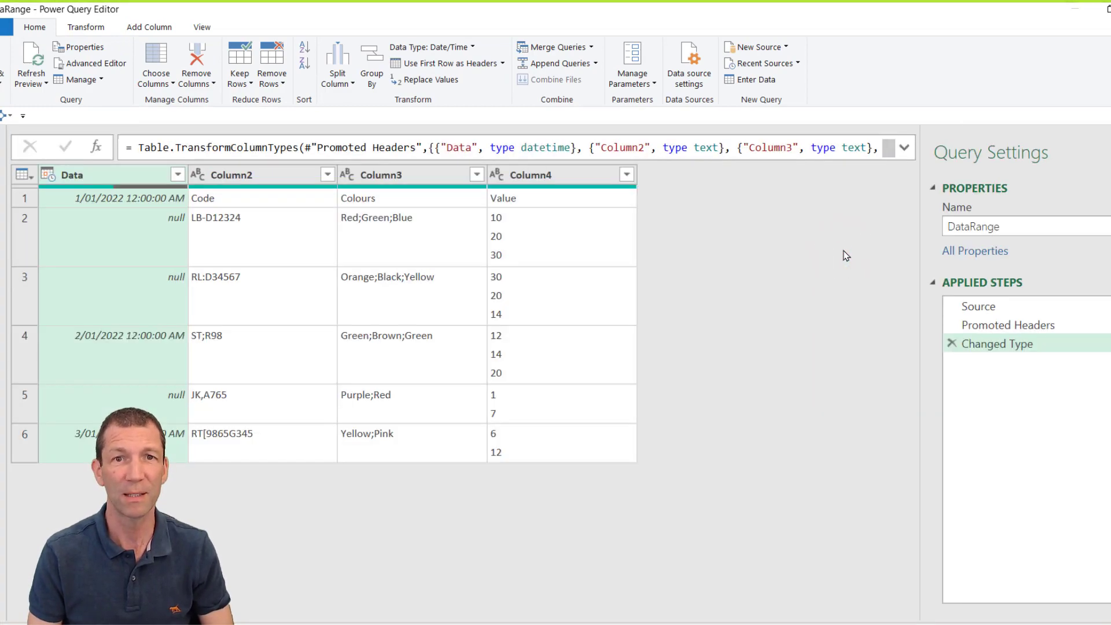
pyautogui.hotkey('ctrl', 'shift', '=')
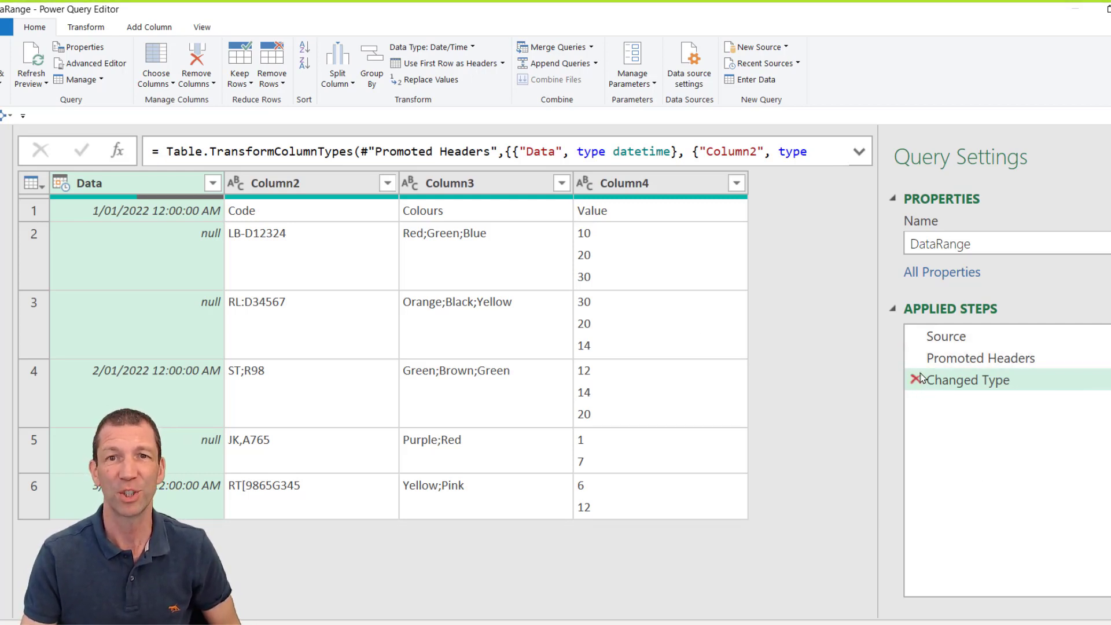
# Delete the automatic Changed Type and Promoted Headers steps so that only the Source step remains
pyautogui.click(859, 152)
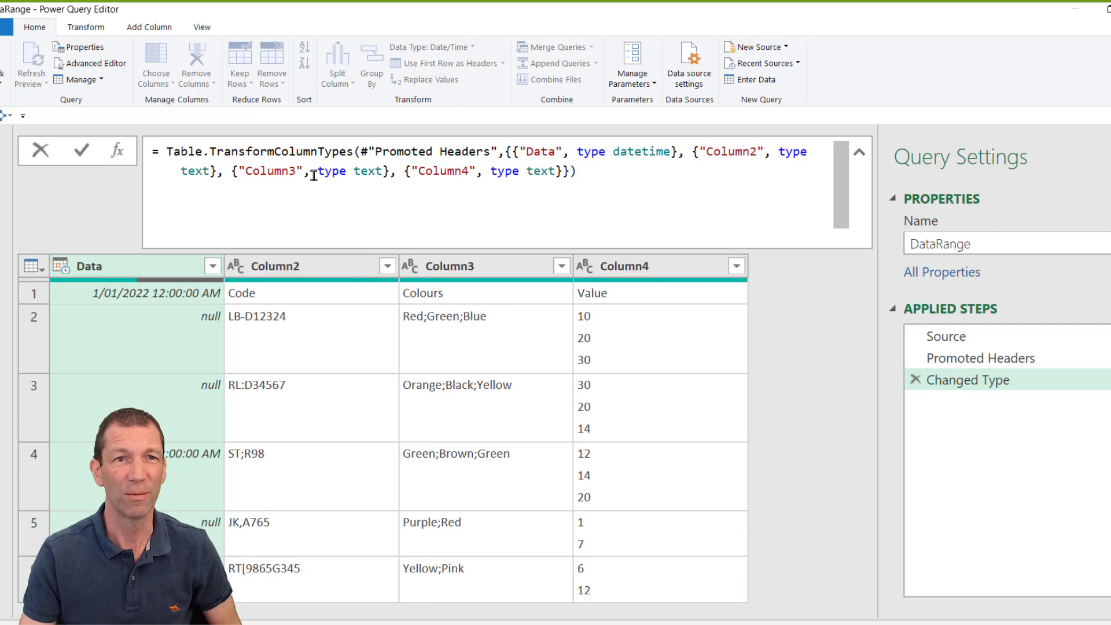
pyautogui.click(916, 384)
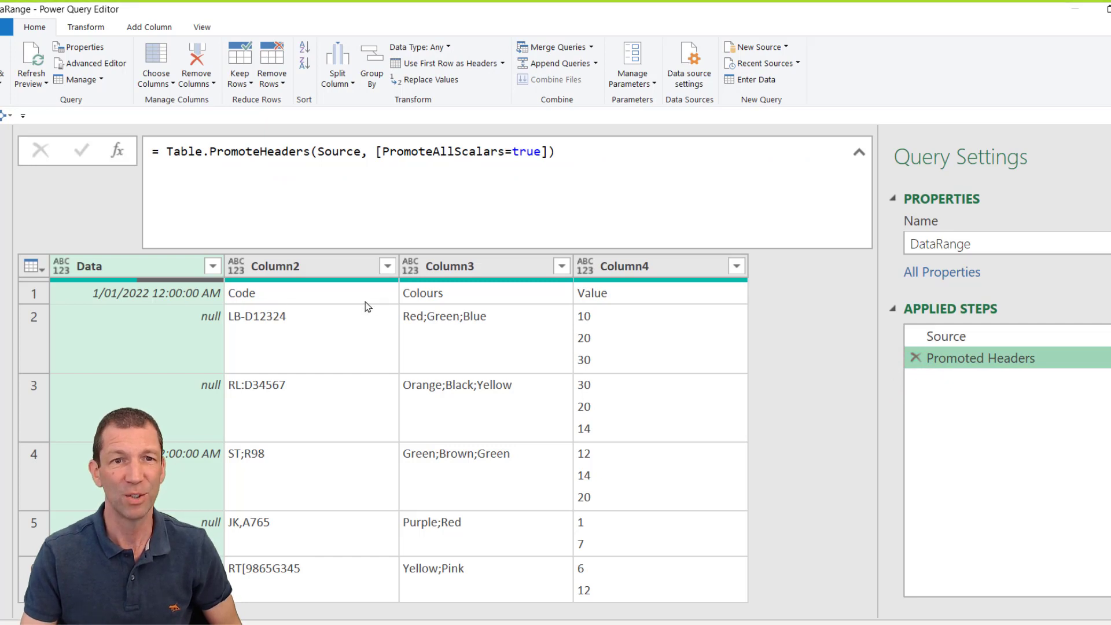
pyautogui.click(31, 292)
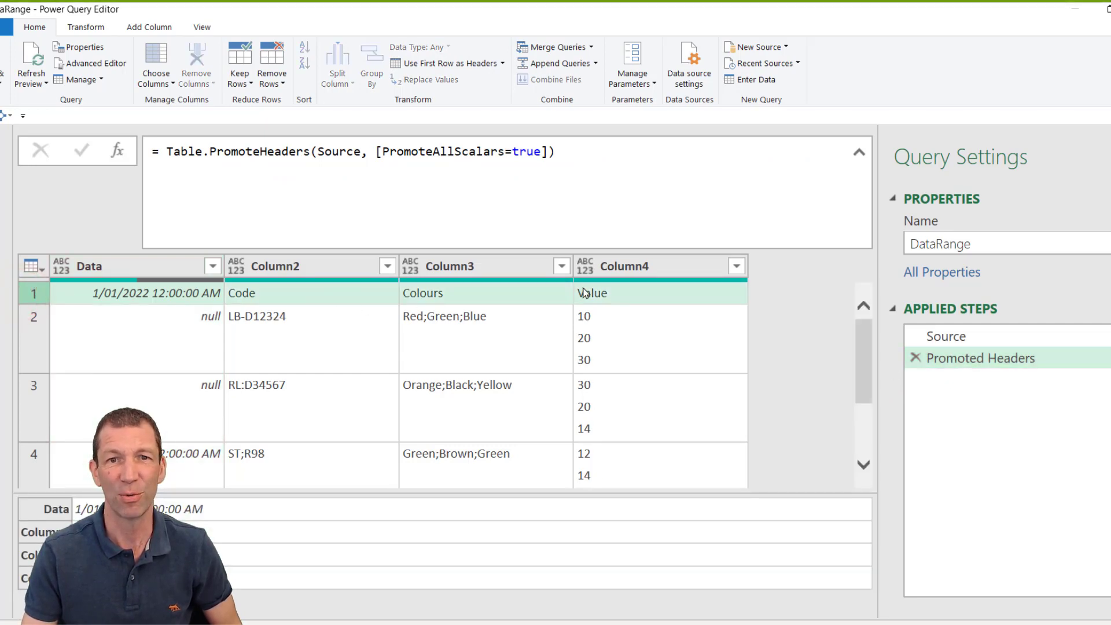
pyautogui.click(916, 358)
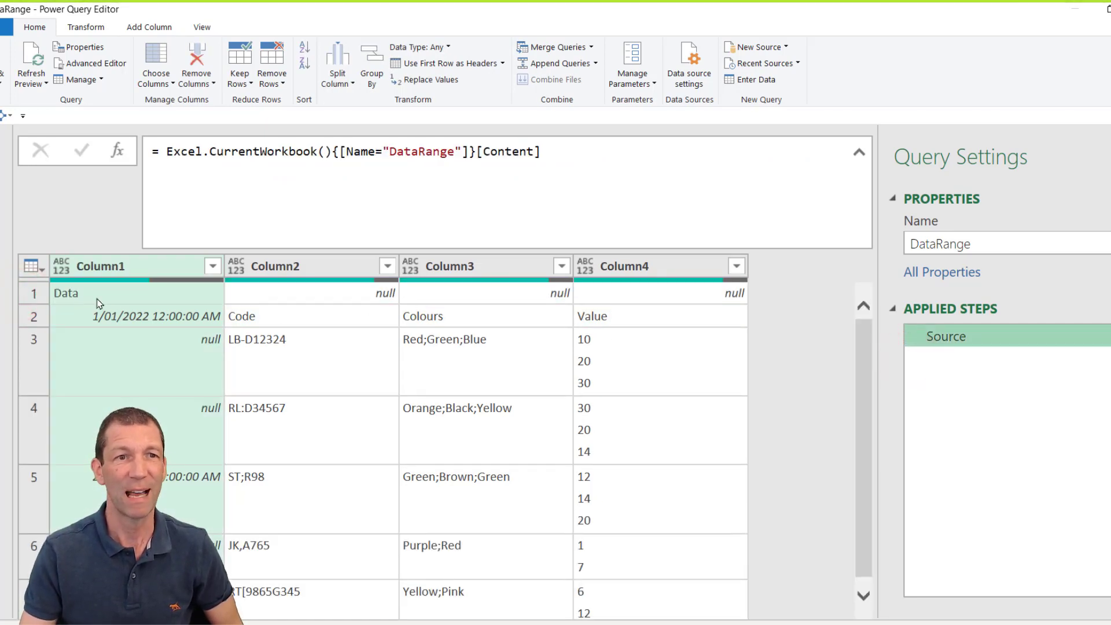
pyautogui.click(28, 295)
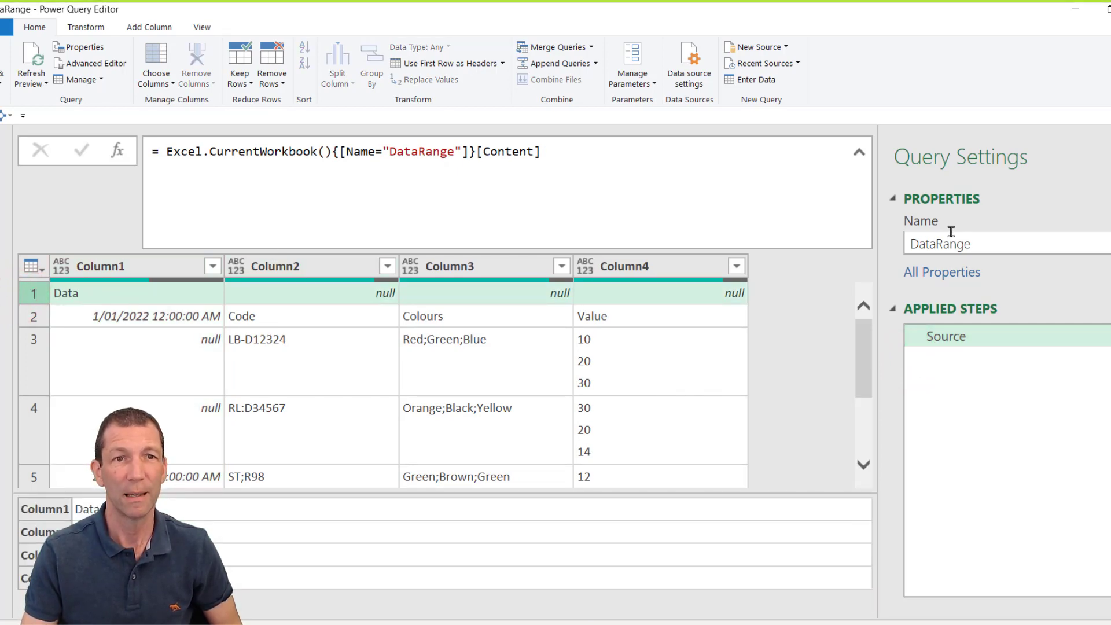
pyautogui.click(858, 153)
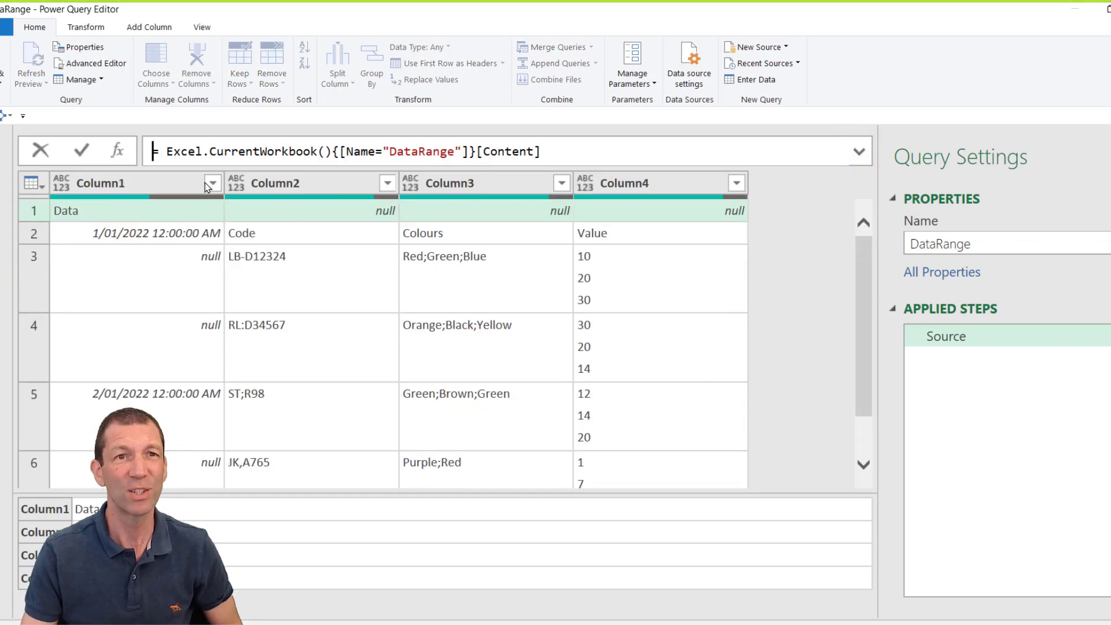
# Filter out the rows with empty values in Column2 using Remove Empty
pyautogui.click(452, 310)
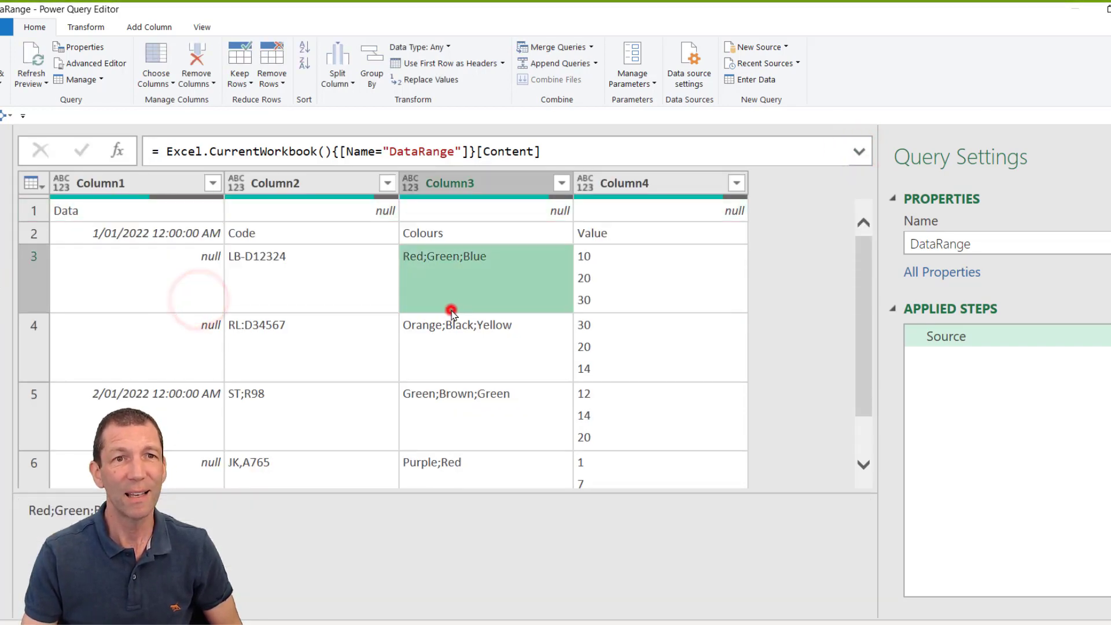
pyautogui.click(272, 78)
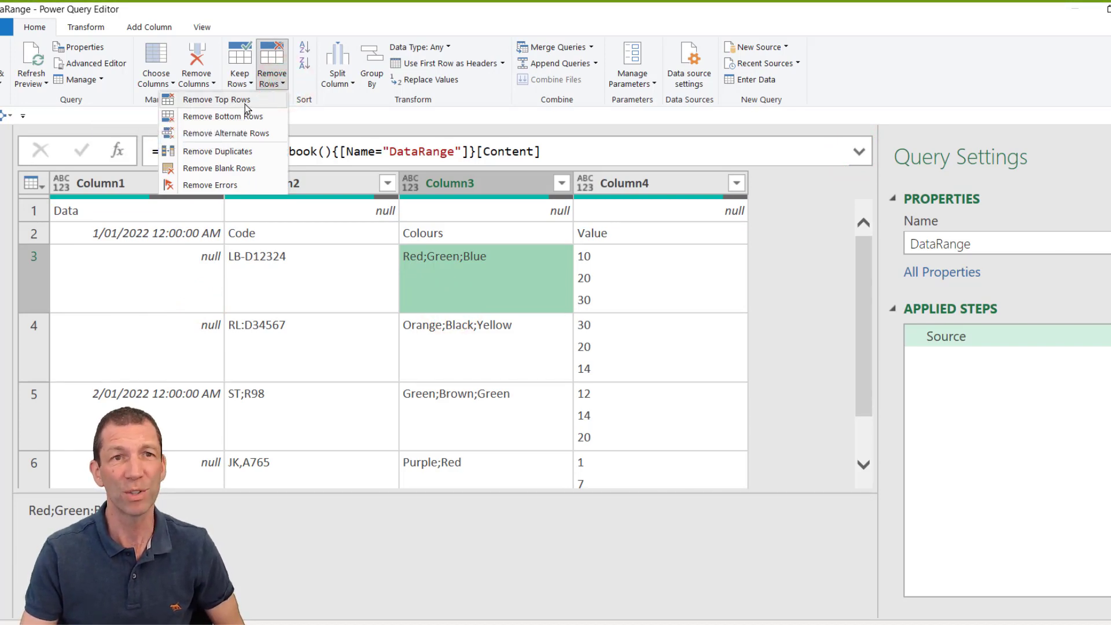
pyautogui.click(322, 230)
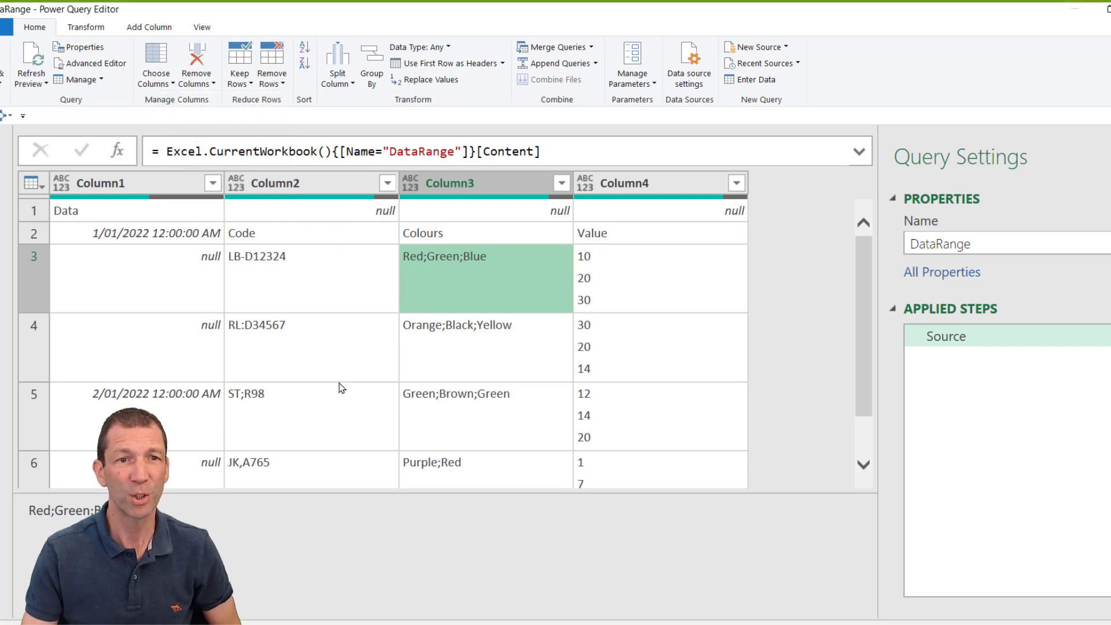
pyautogui.click(388, 184)
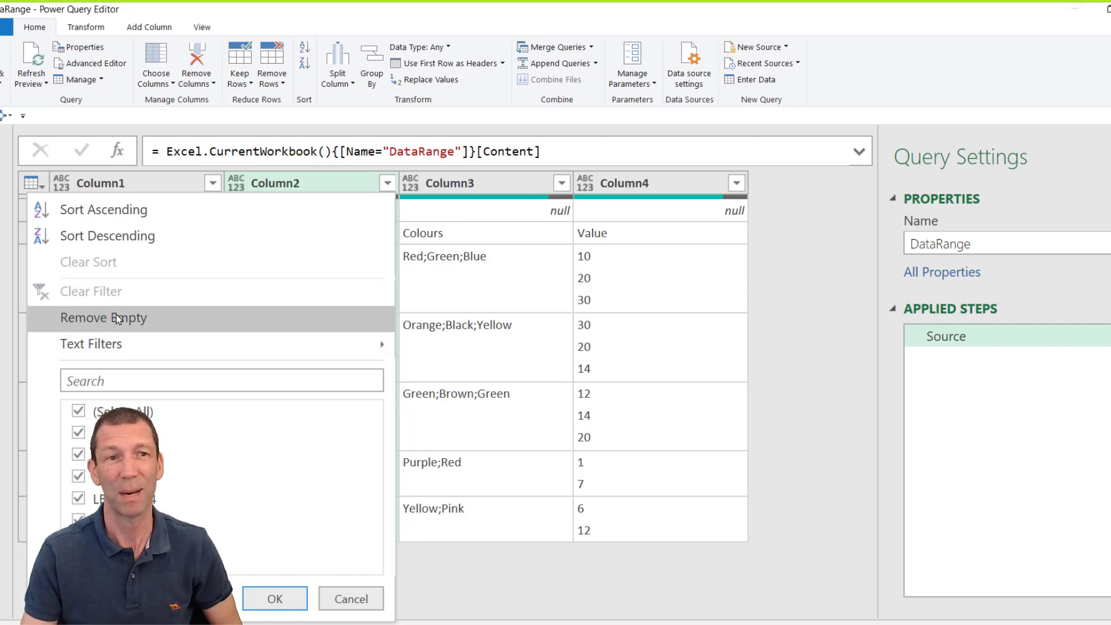
pyautogui.click(160, 329)
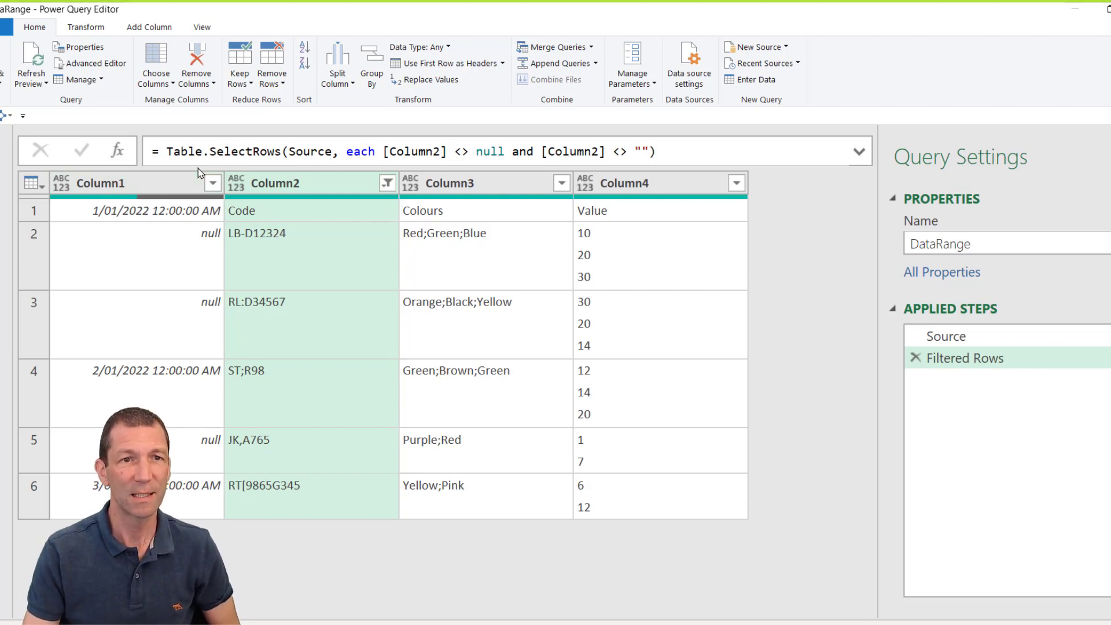
# Fill the dates in Column1 down into the null cells
pyautogui.rightClick(179, 185)
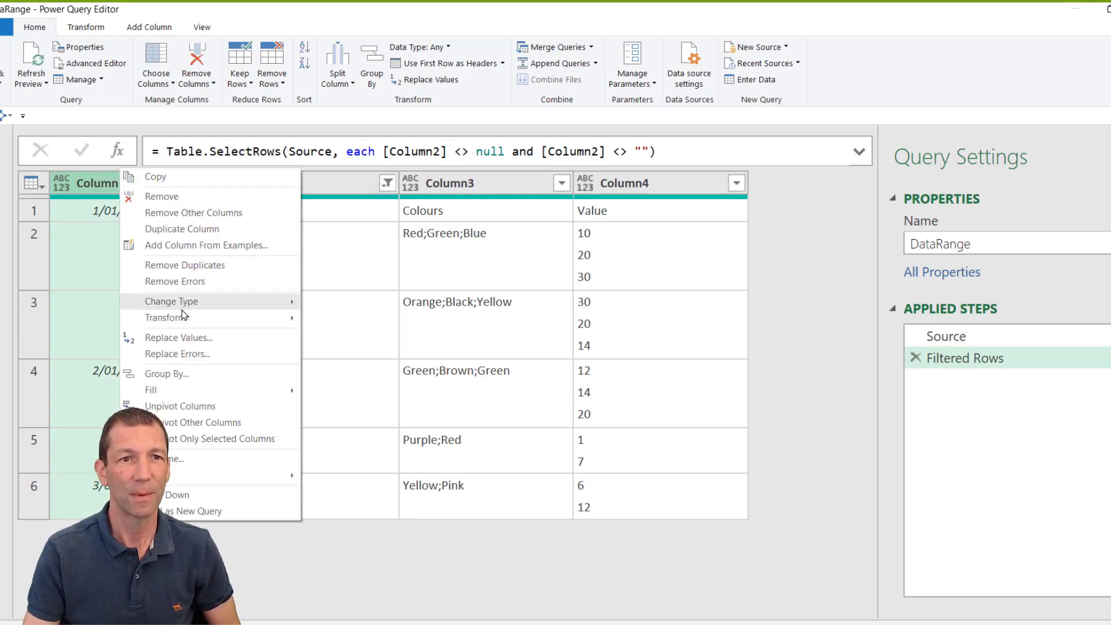
pyautogui.moveTo(272, 390)
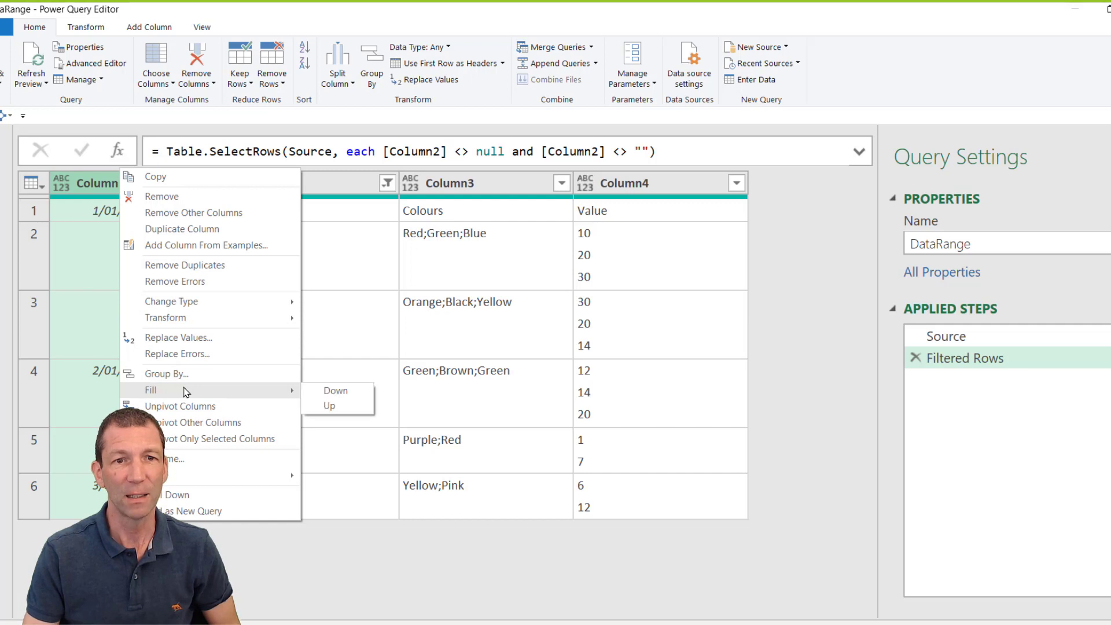
pyautogui.click(332, 391)
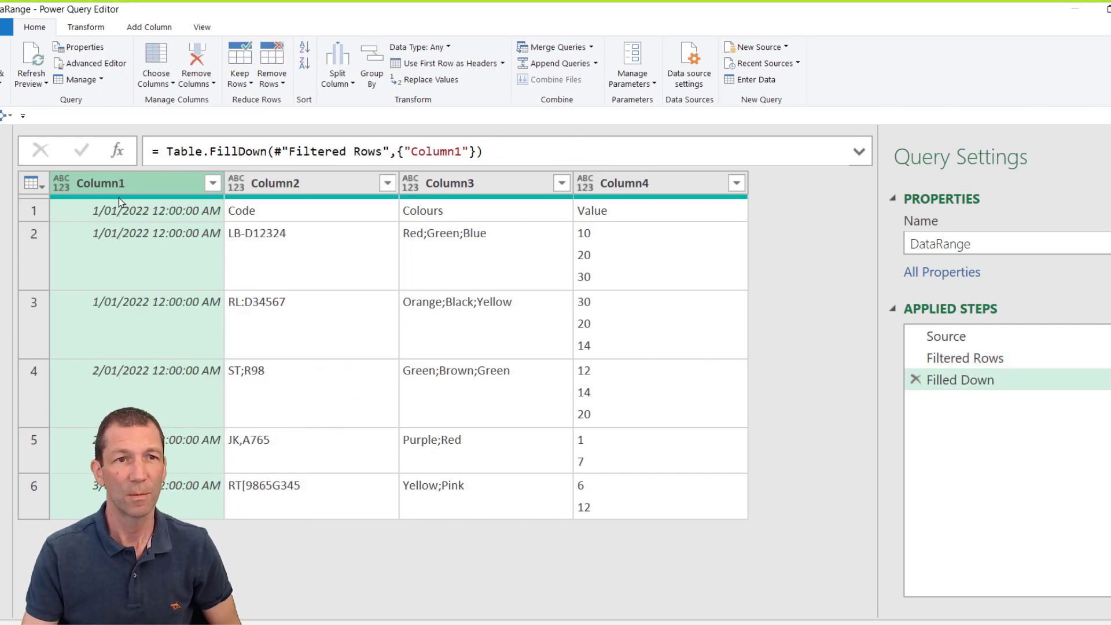
# Promote the row containing Code, Colours and Value to headers, and delete the automatic Changed Type step
pyautogui.click(265, 212)
pyautogui.click(493, 211)
pyautogui.click(606, 213)
pyautogui.click(280, 214)
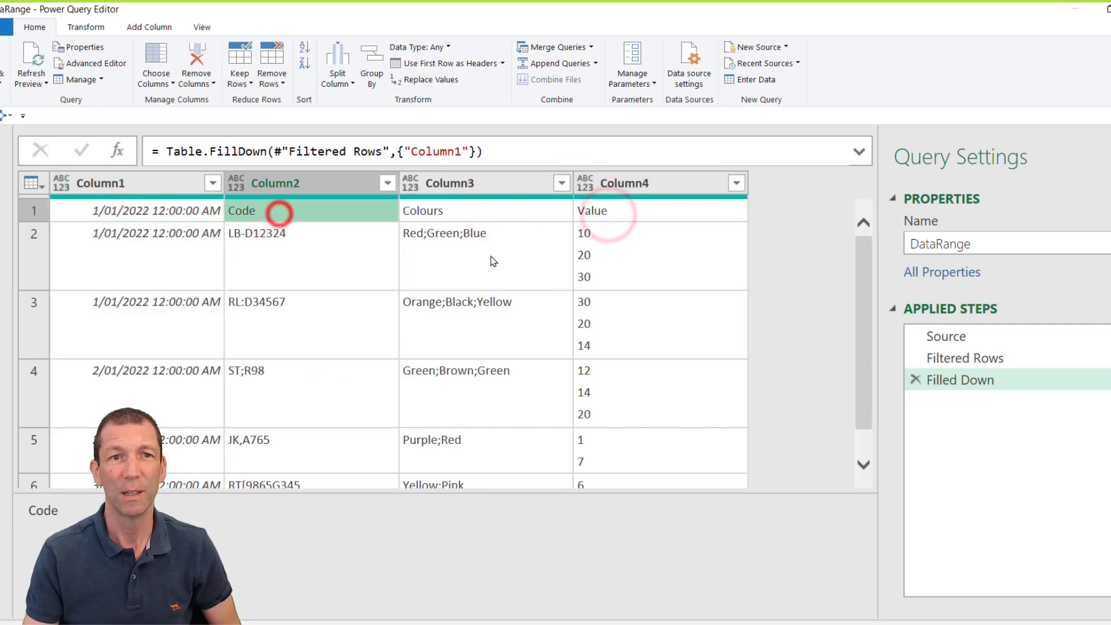
pyautogui.click(434, 65)
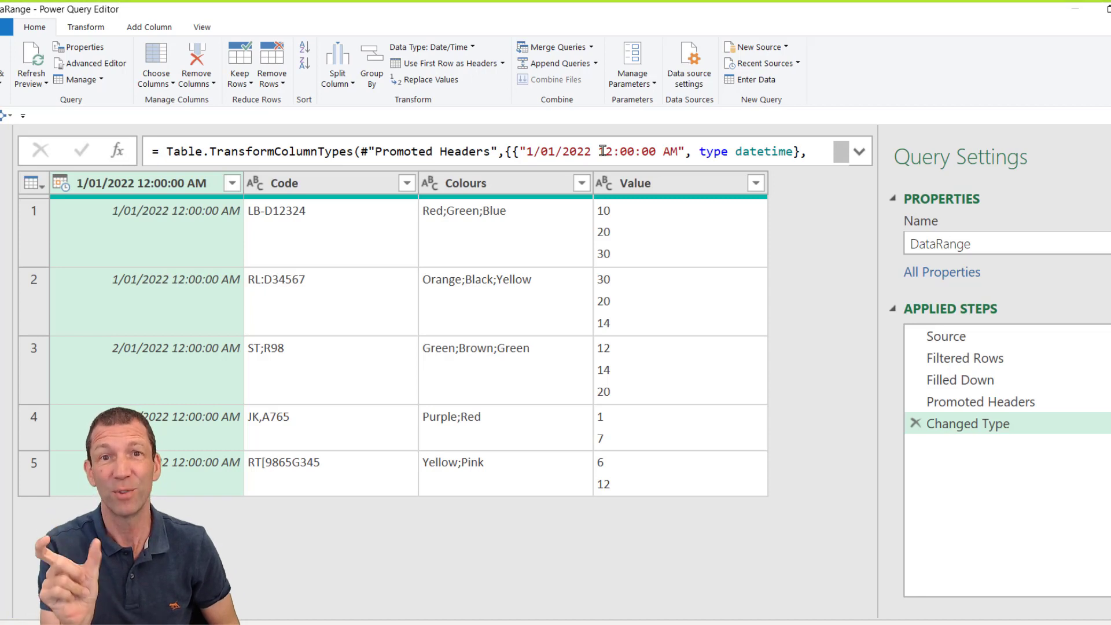
pyautogui.click(918, 425)
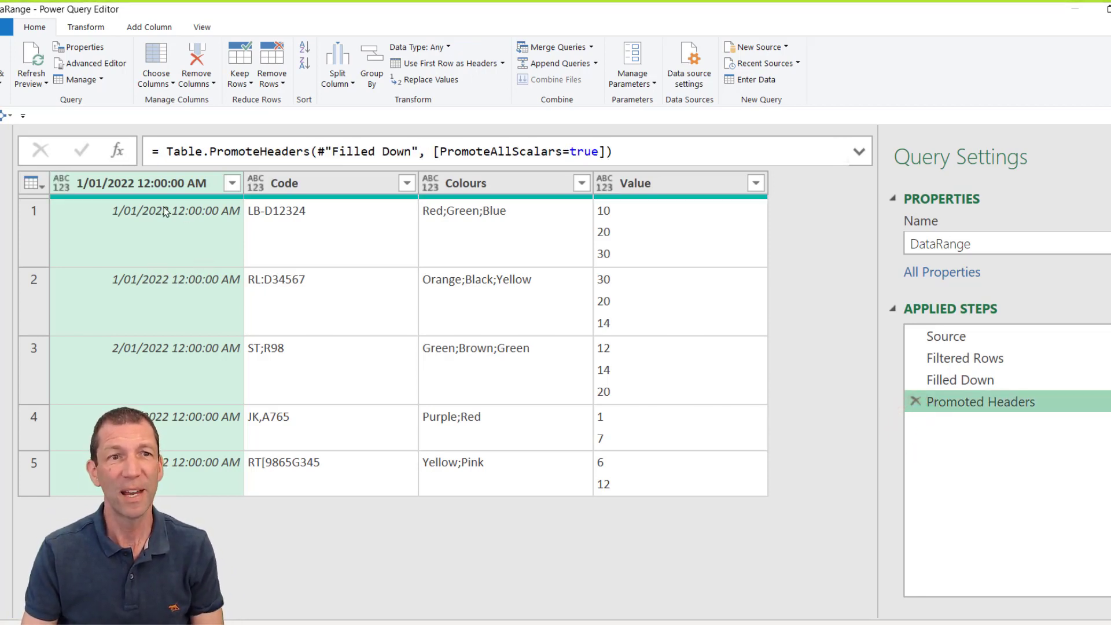
# Rename the first column, headed with a date, as Date
pyautogui.doubleClick(176, 184)
pyautogui.write('Date')
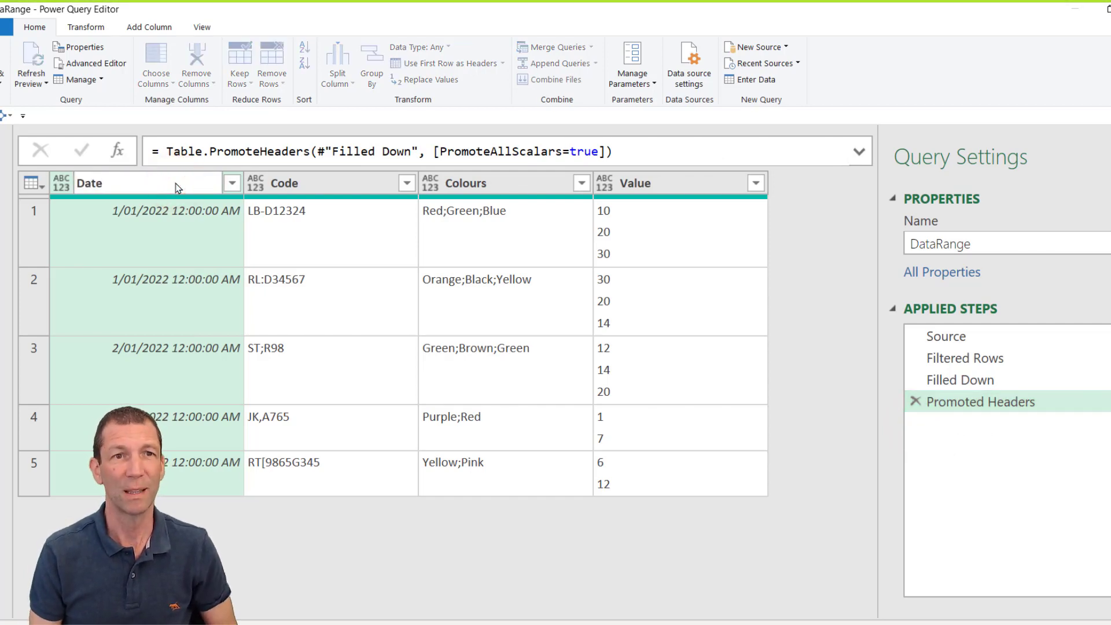
pyautogui.press('Return')
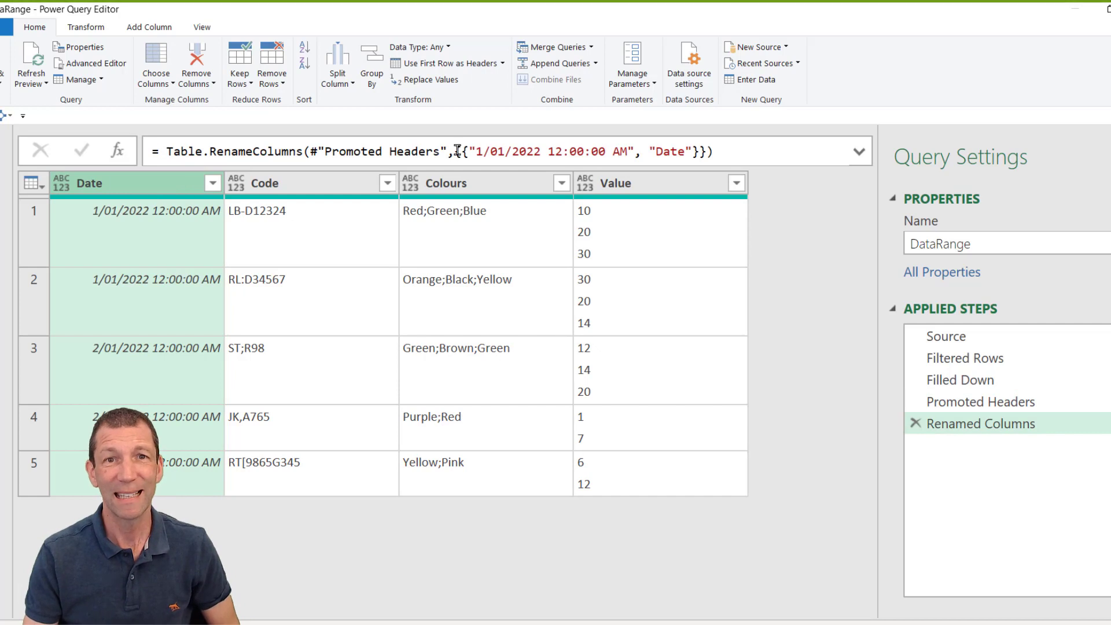
# Inspect the old and new column names in the rename formula, and delete the Renamed Columns step
pyautogui.moveTo(475, 152)
pyautogui.mouseDown()
pyautogui.moveTo(655, 153)
pyautogui.moveTo(626, 151)
pyautogui.mouseUp()
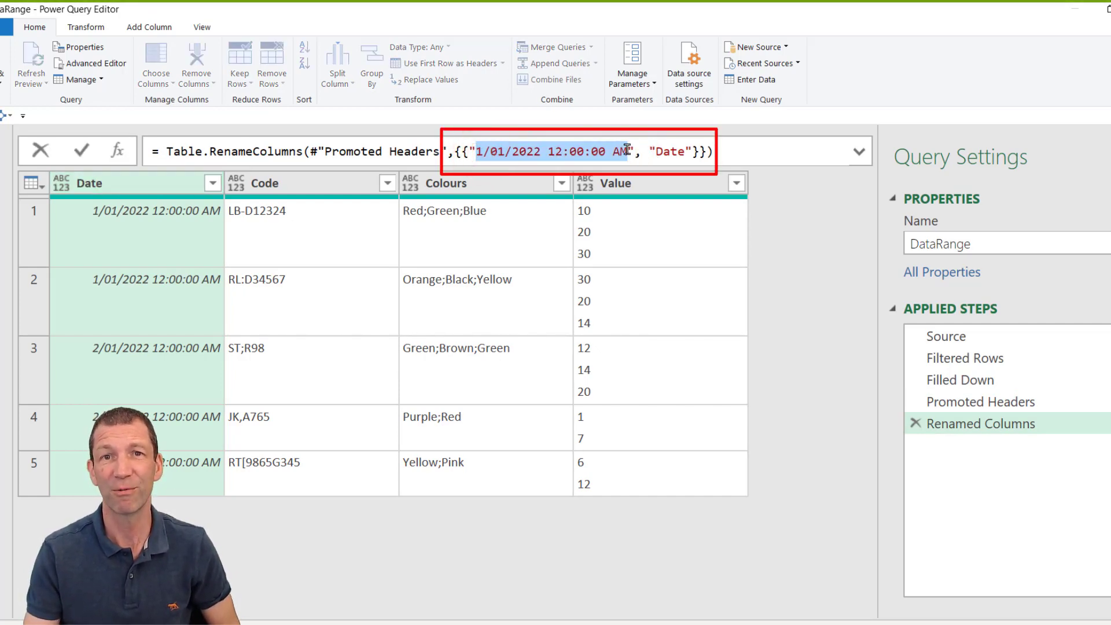
pyautogui.doubleClick(667, 152)
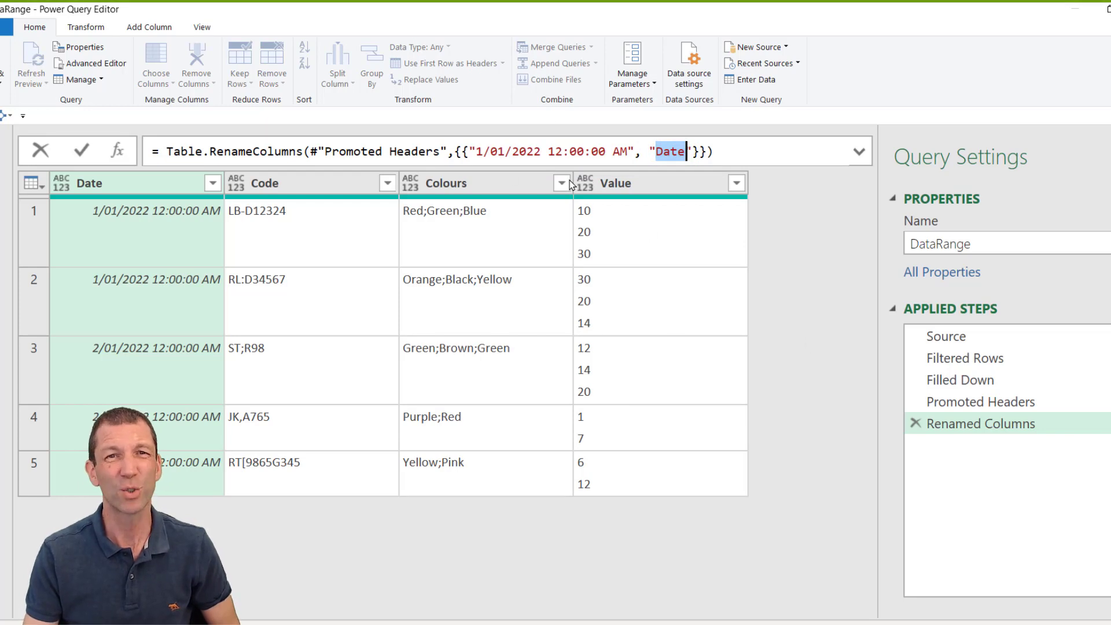
pyautogui.click(791, 258)
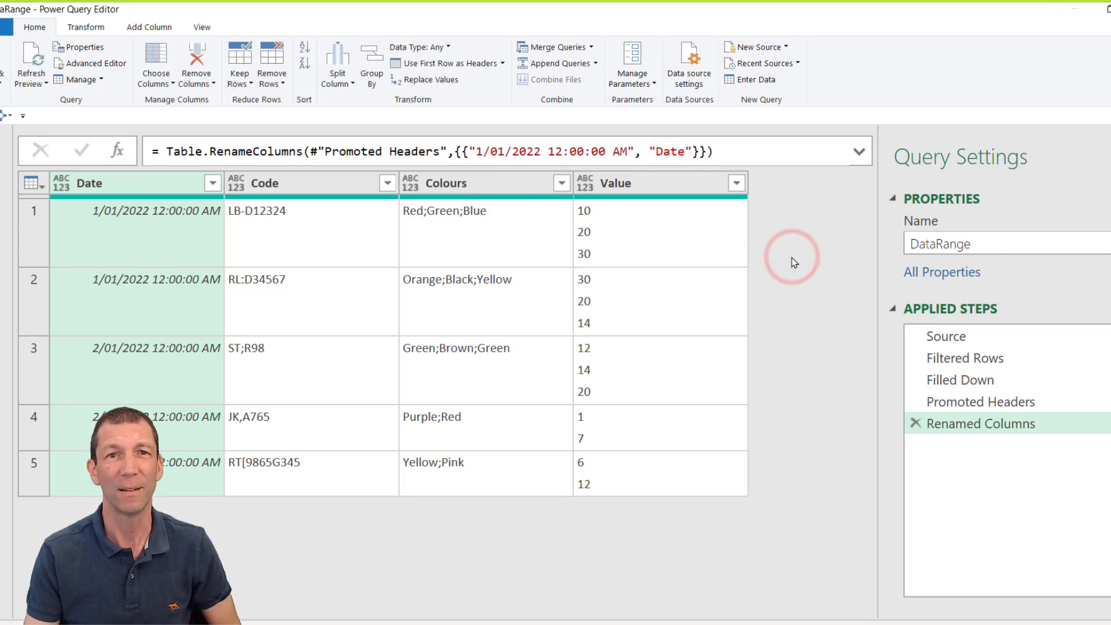
pyautogui.click(984, 408)
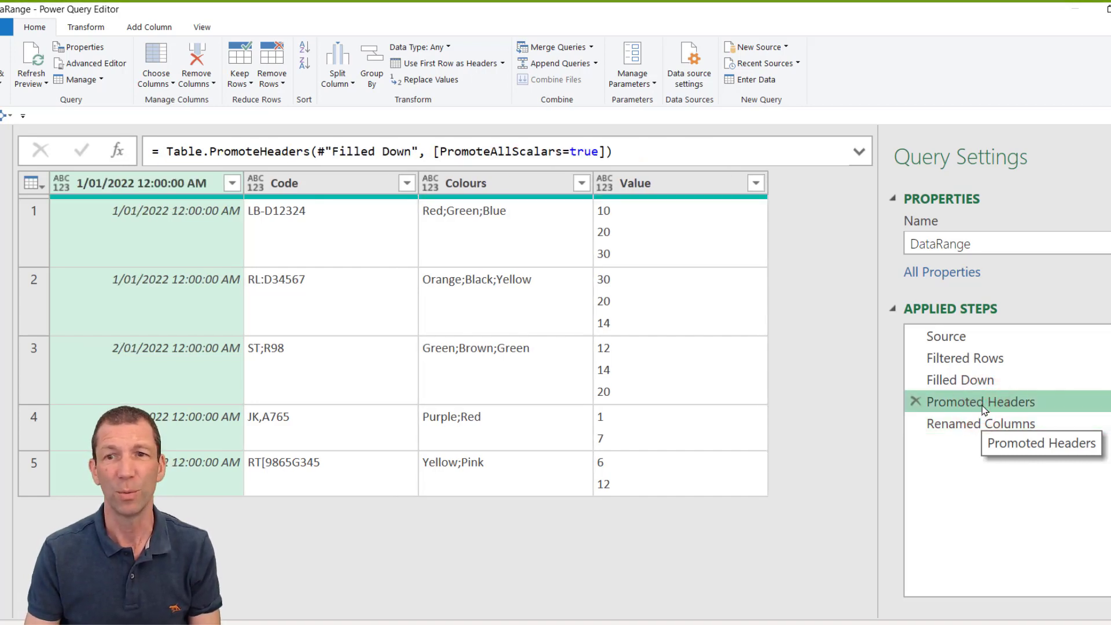
pyautogui.click(916, 423)
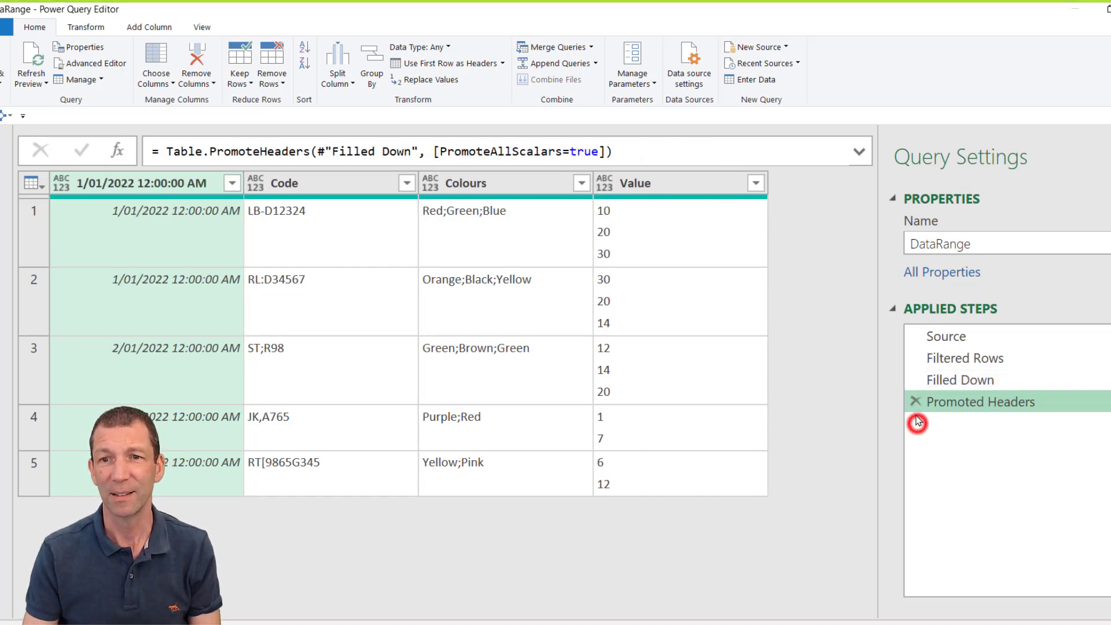
# Delete the Promoted Headers step and begin a conditional column named Date Extract
pyautogui.click(916, 403)
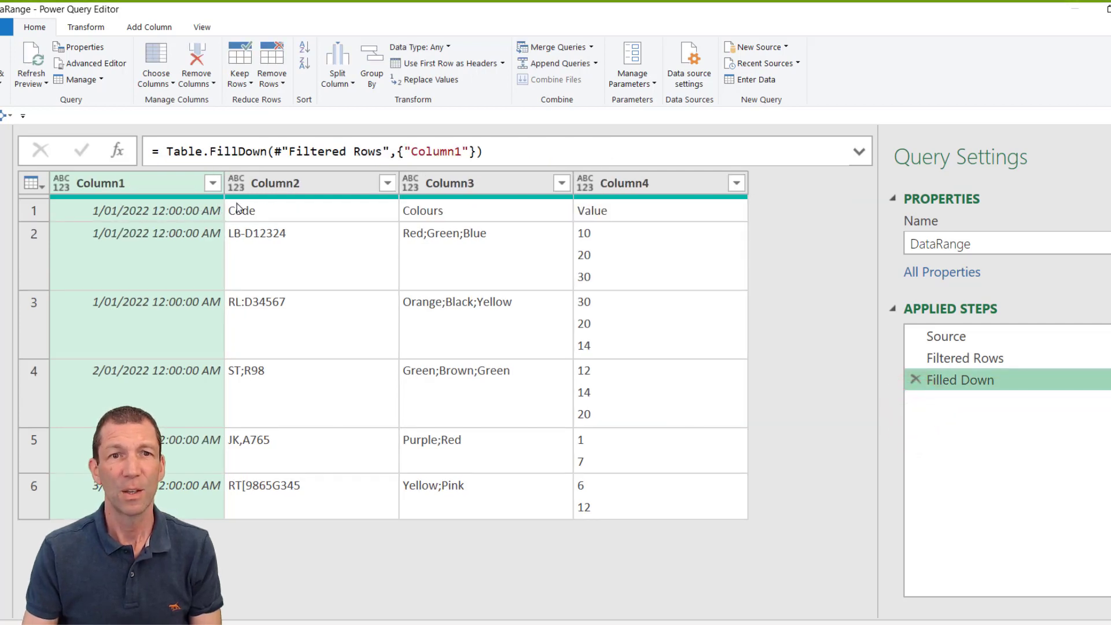
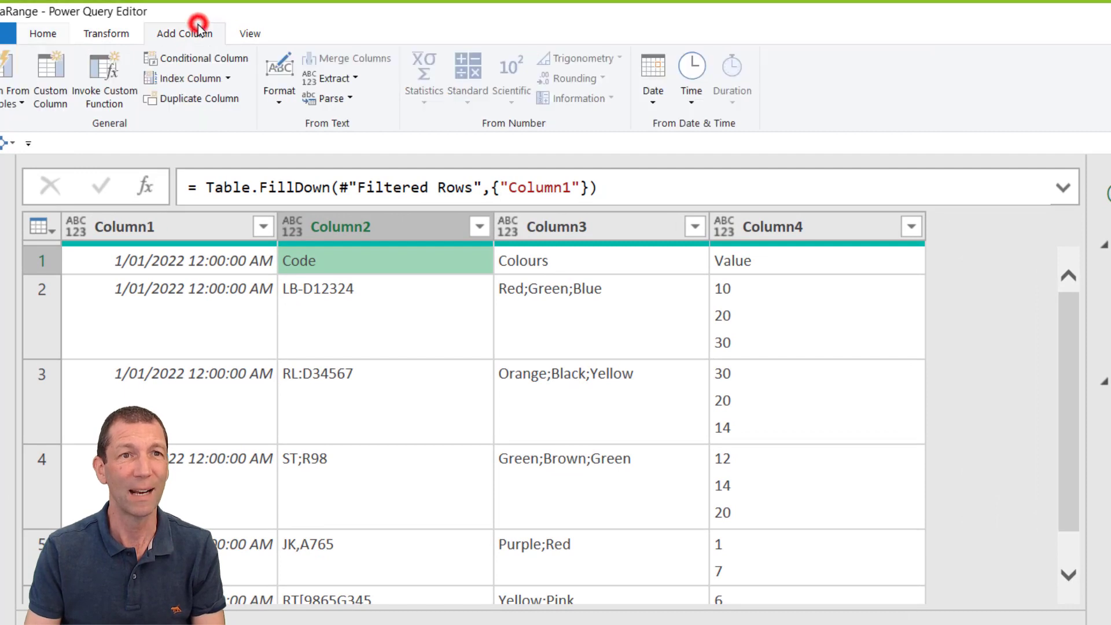
pyautogui.click(198, 60)
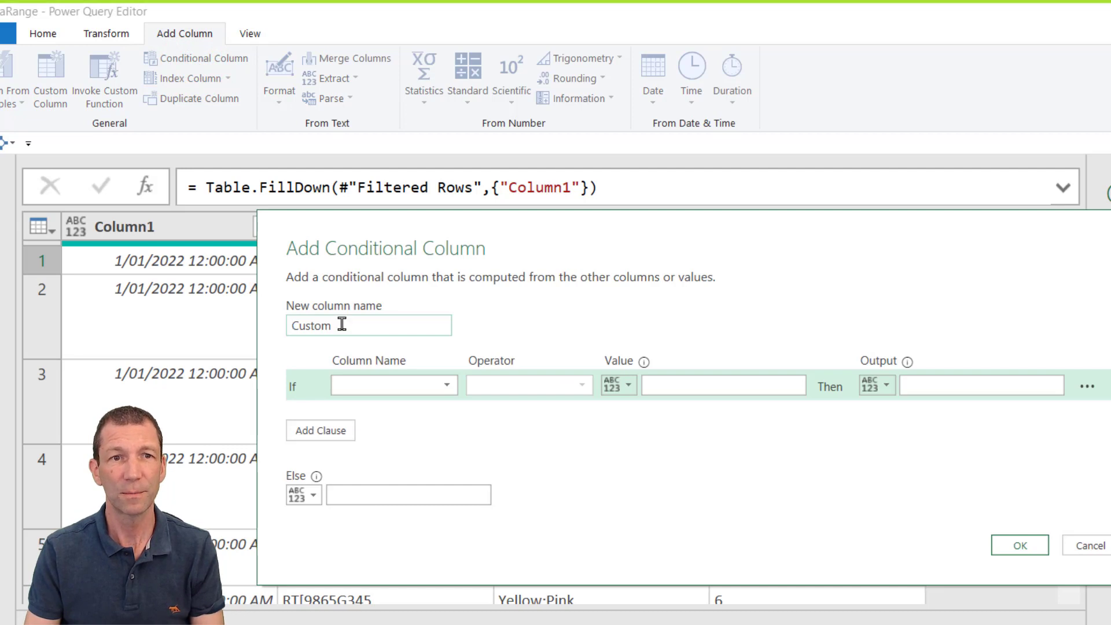
pyautogui.doubleClick(311, 324)
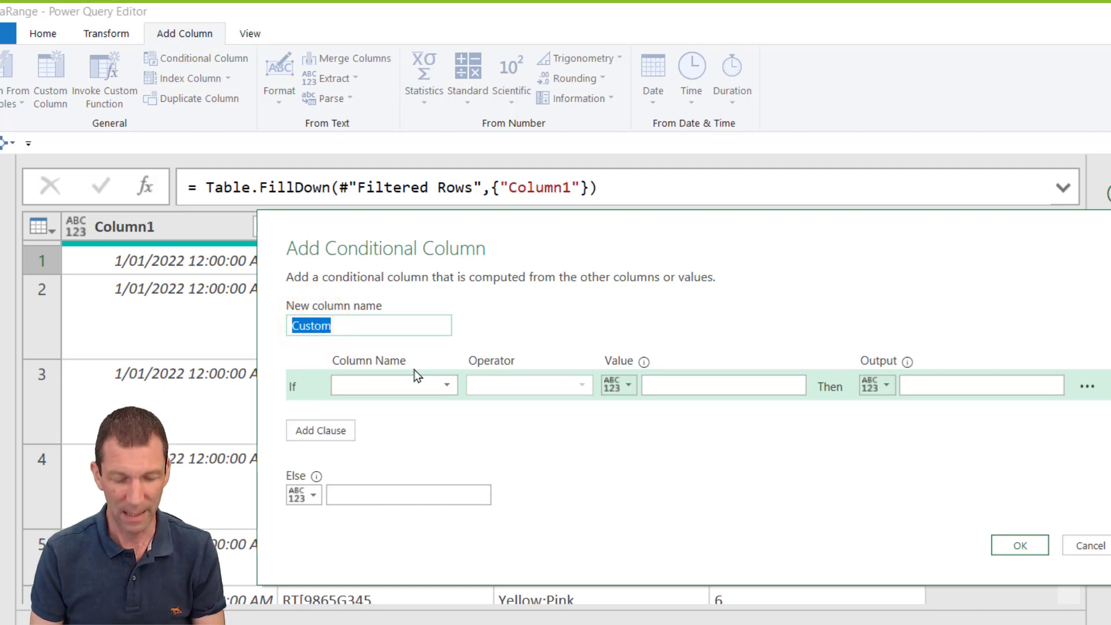
pyautogui.write('Date ')
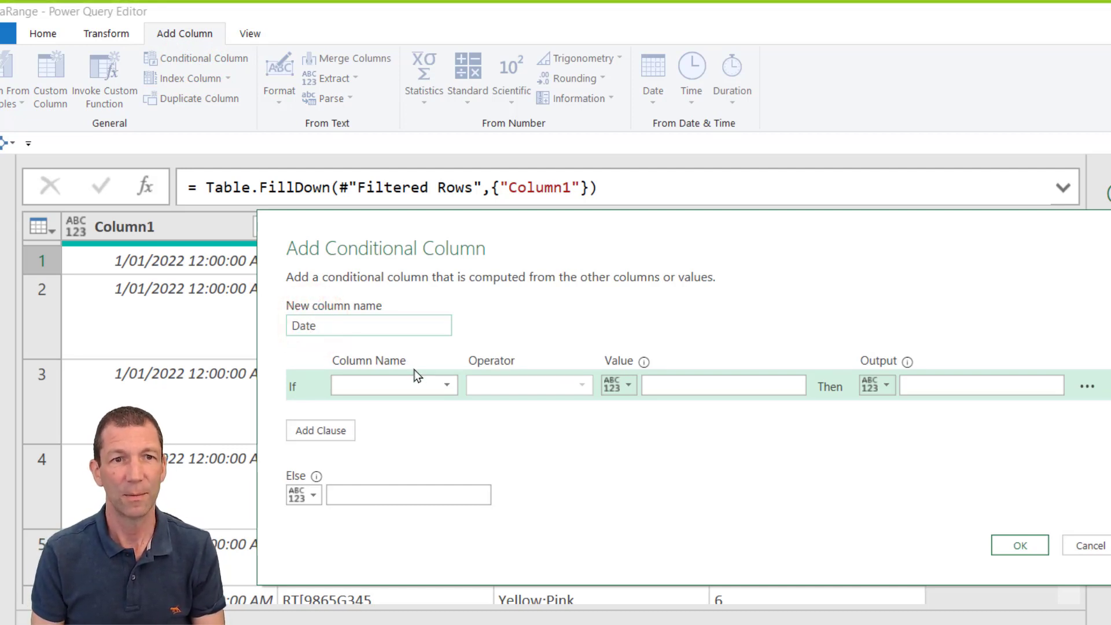
pyautogui.write('Extract')
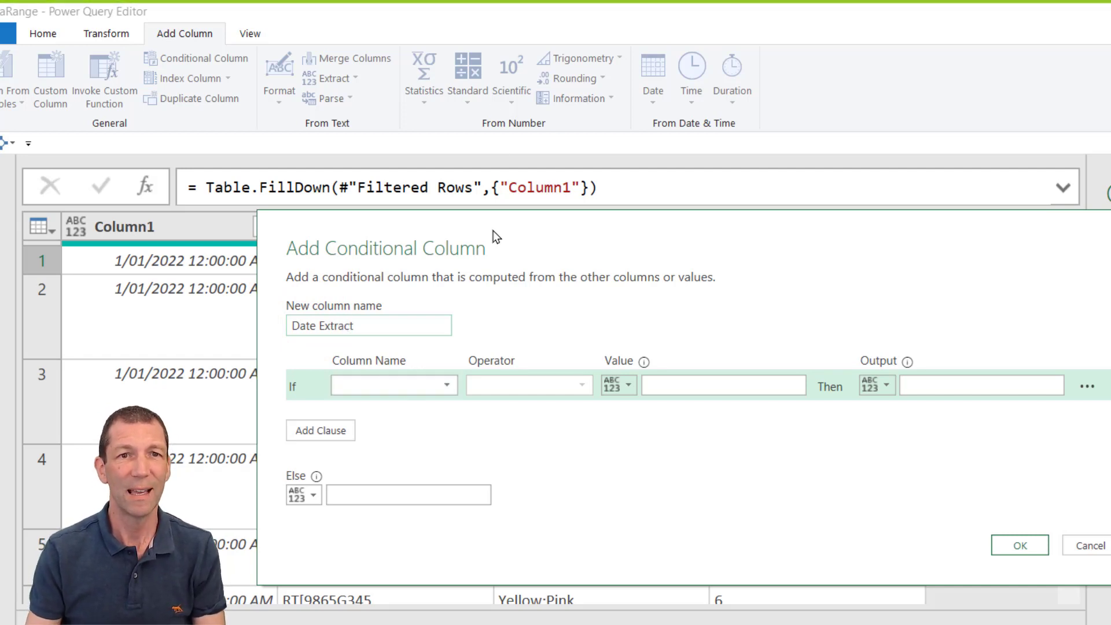
pyautogui.moveTo(493, 232); pyautogui.dragTo(662, 213)
# Define Date Extract to output Date where Column2 equals Code, and otherwise return the value from Column1
pyautogui.click(616, 366)
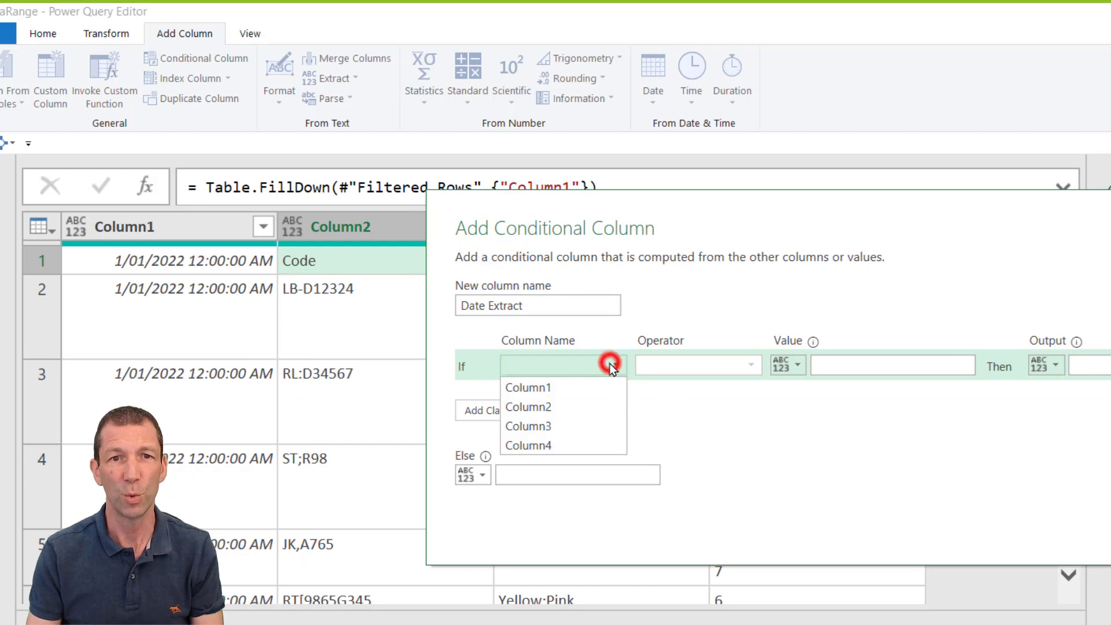
pyautogui.click(585, 405)
pyautogui.click(862, 368)
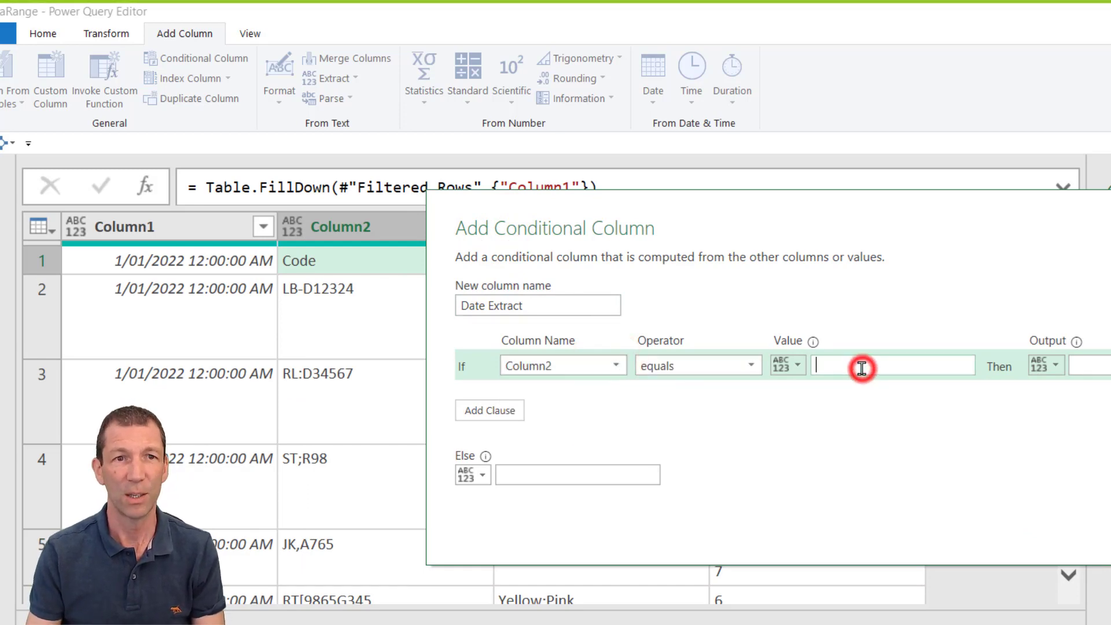
pyautogui.write('Code')
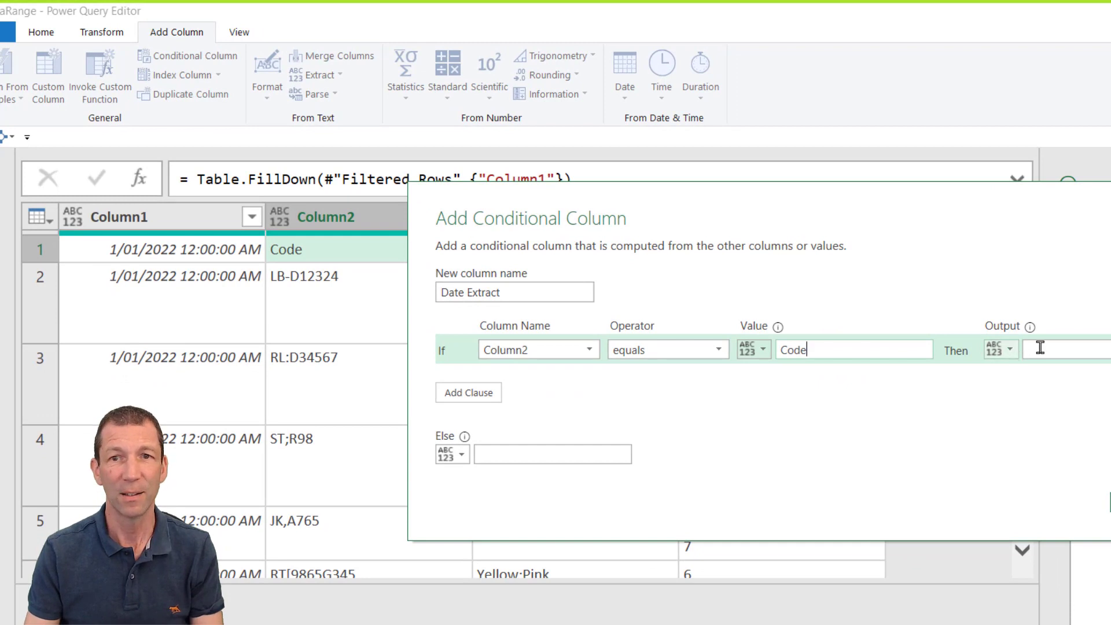
pyautogui.click(1040, 348)
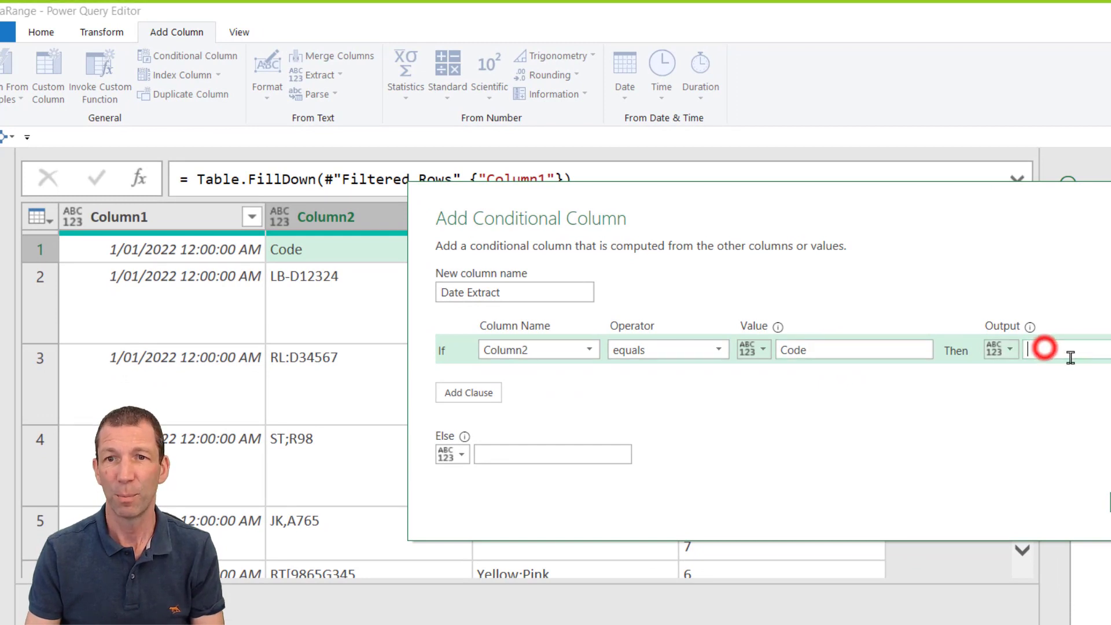
pyautogui.write('ate')
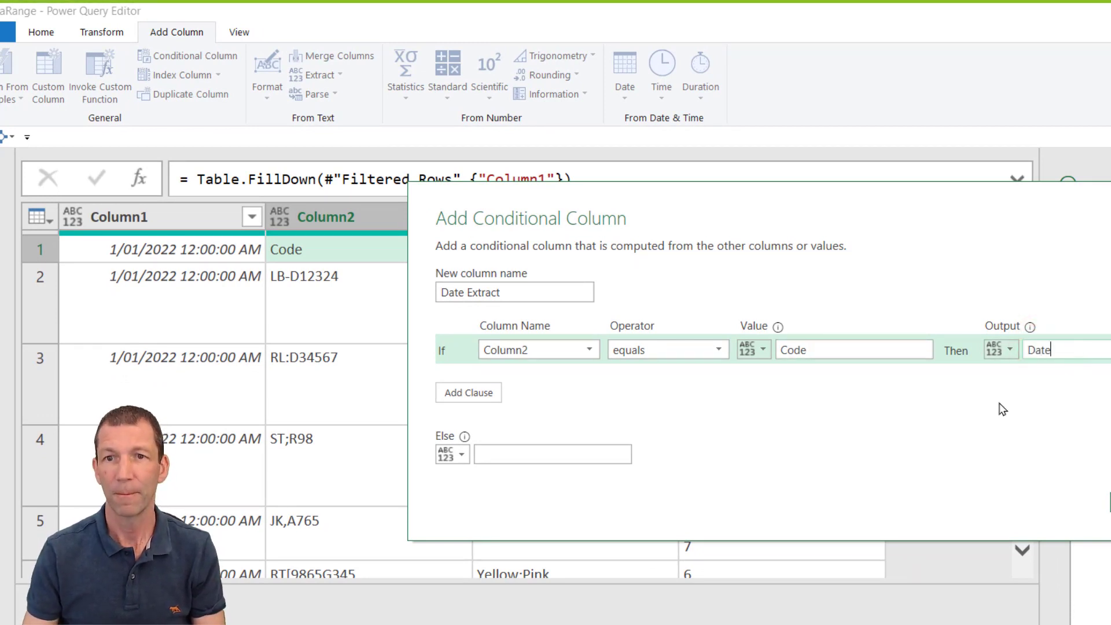
pyautogui.click(452, 454)
pyautogui.click(480, 496)
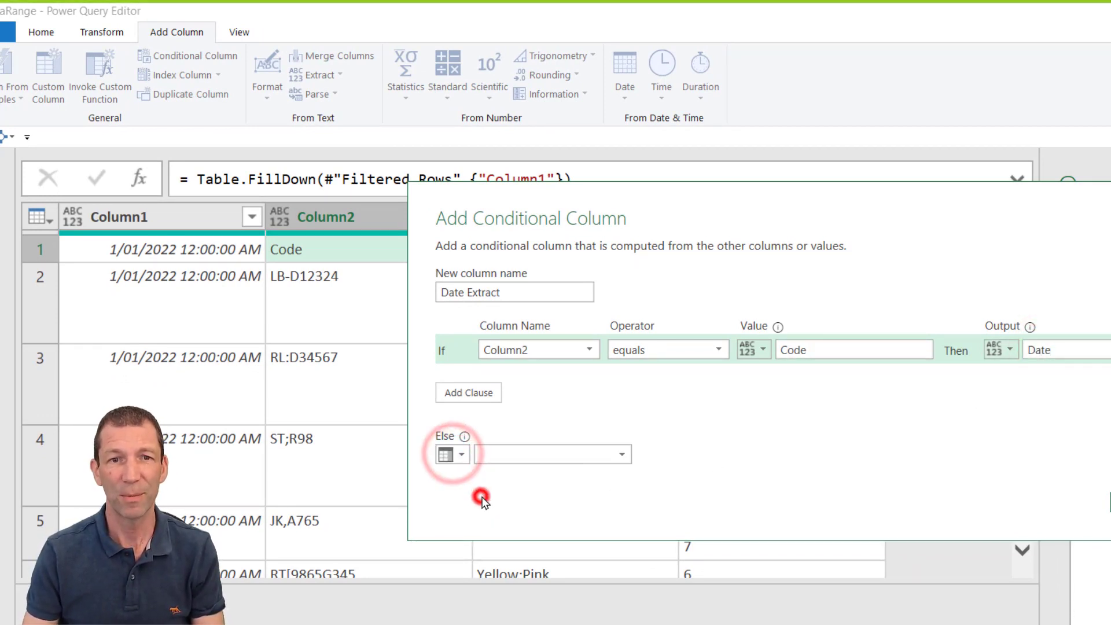
pyautogui.click(608, 457)
pyautogui.click(560, 474)
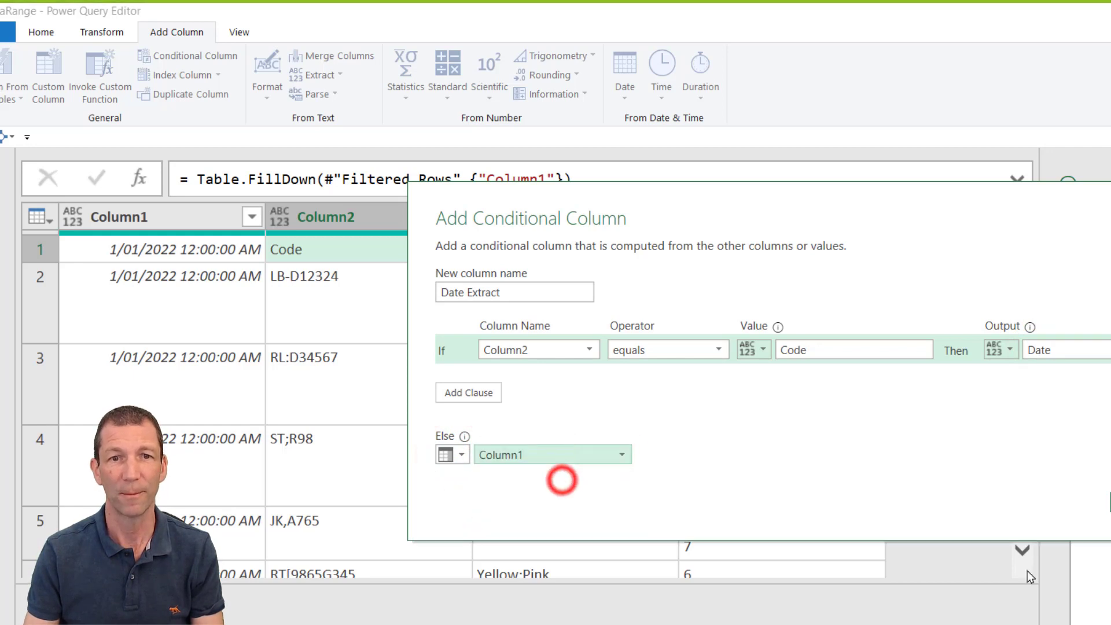
pyautogui.press('Return')
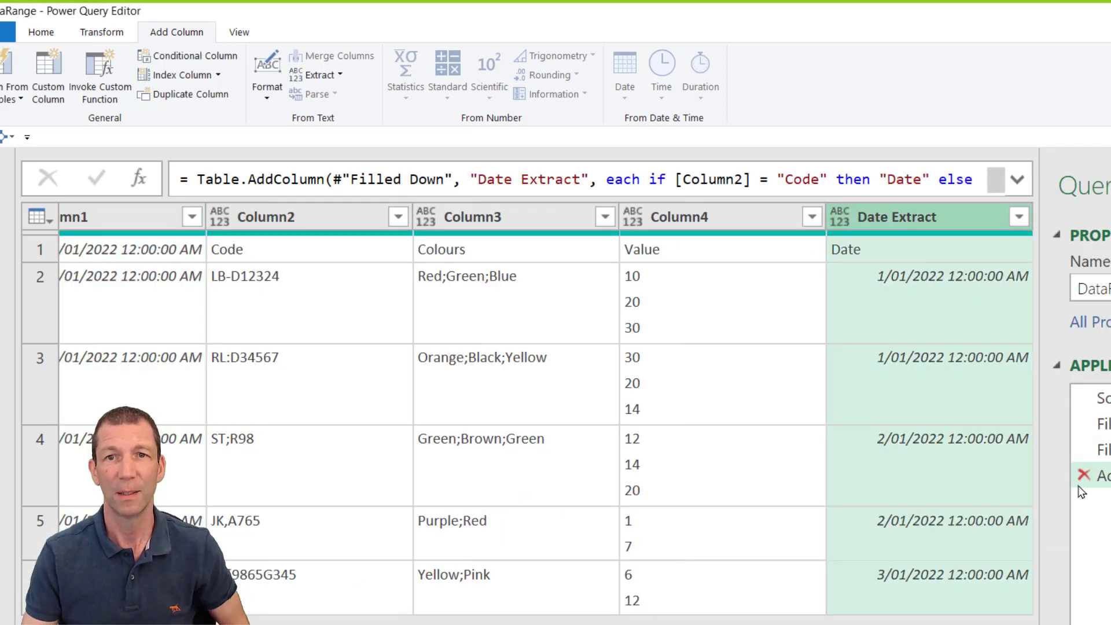
# Check the Date Extract values against Column2, and remove the original Column1
pyautogui.click(868, 254)
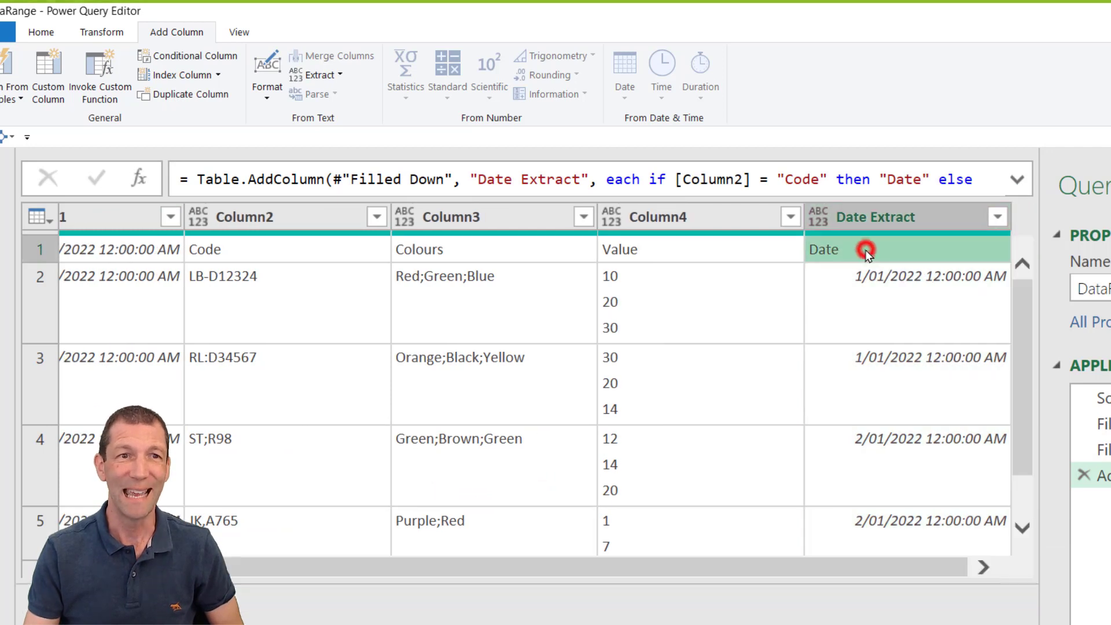
pyautogui.click(235, 249)
pyautogui.click(893, 288)
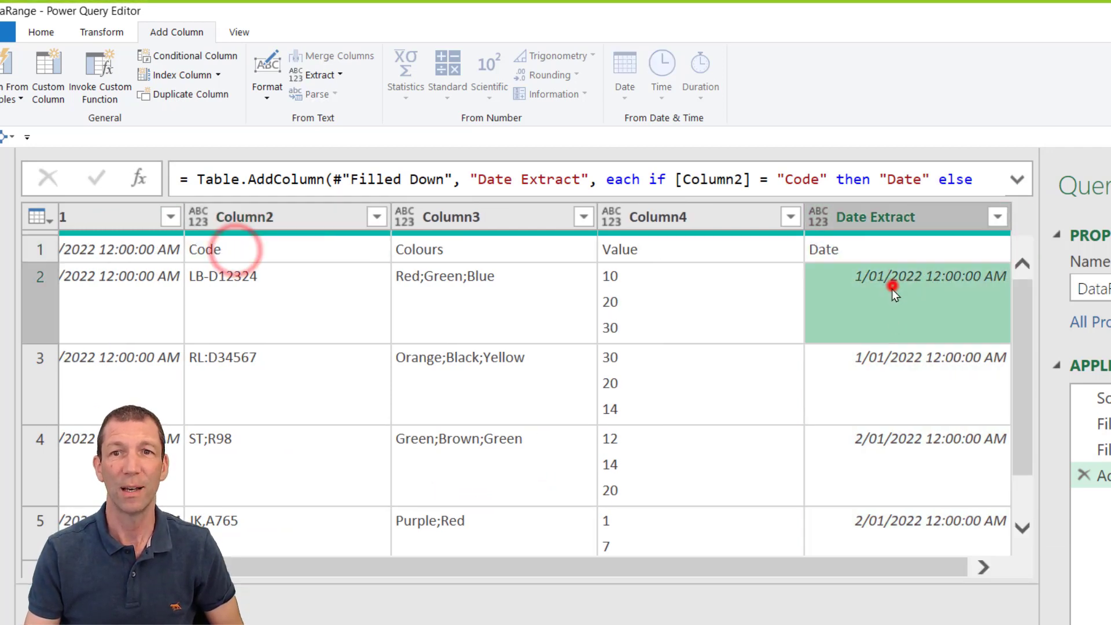
pyautogui.click(895, 573)
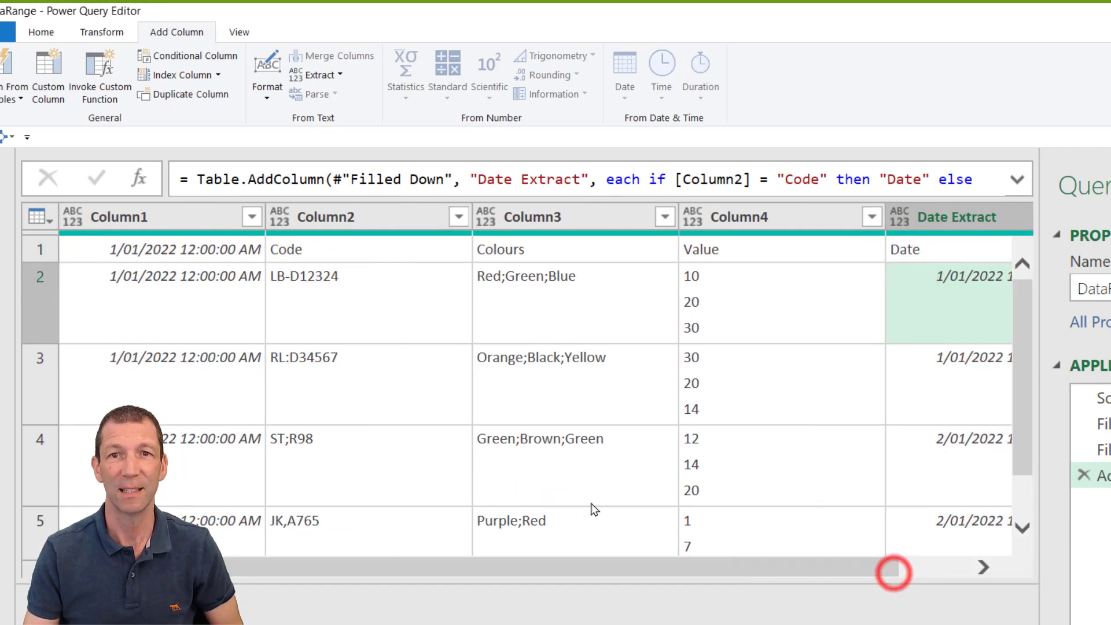
pyautogui.rightClick(155, 221)
pyautogui.click(173, 234)
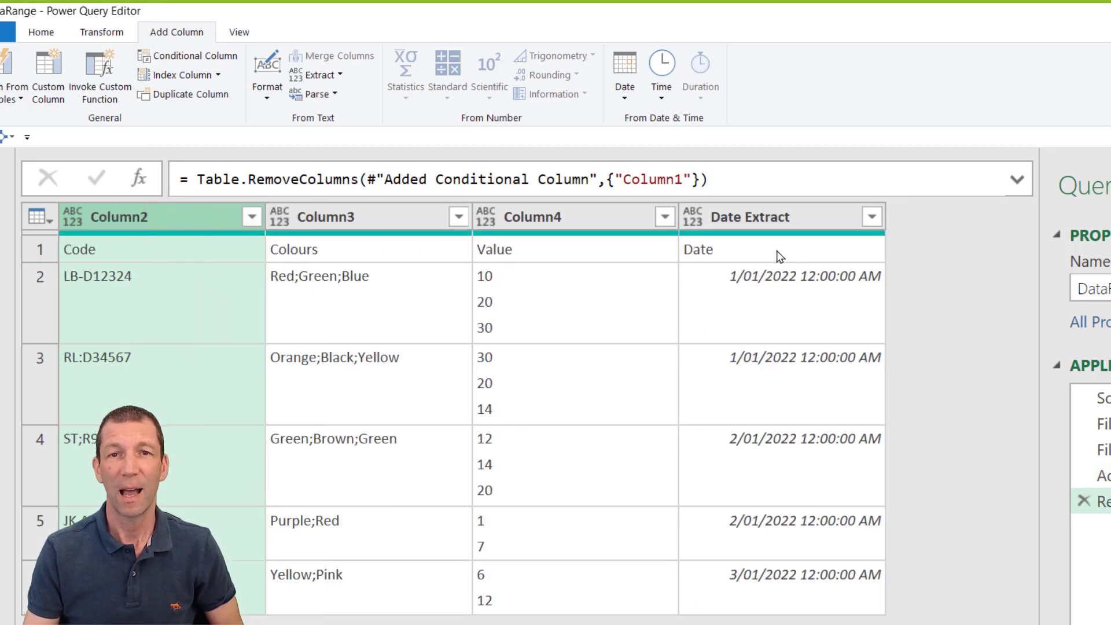
# Promote the first row to headers and compare the Promoted Headers and Changed Type steps
pyautogui.click(40, 32)
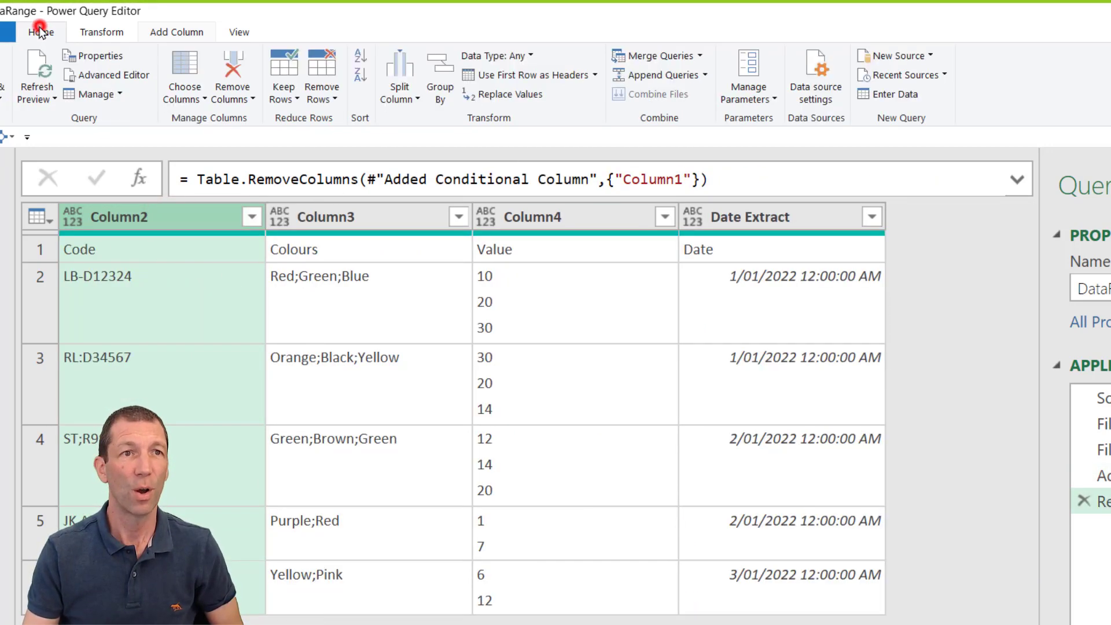
pyautogui.click(523, 75)
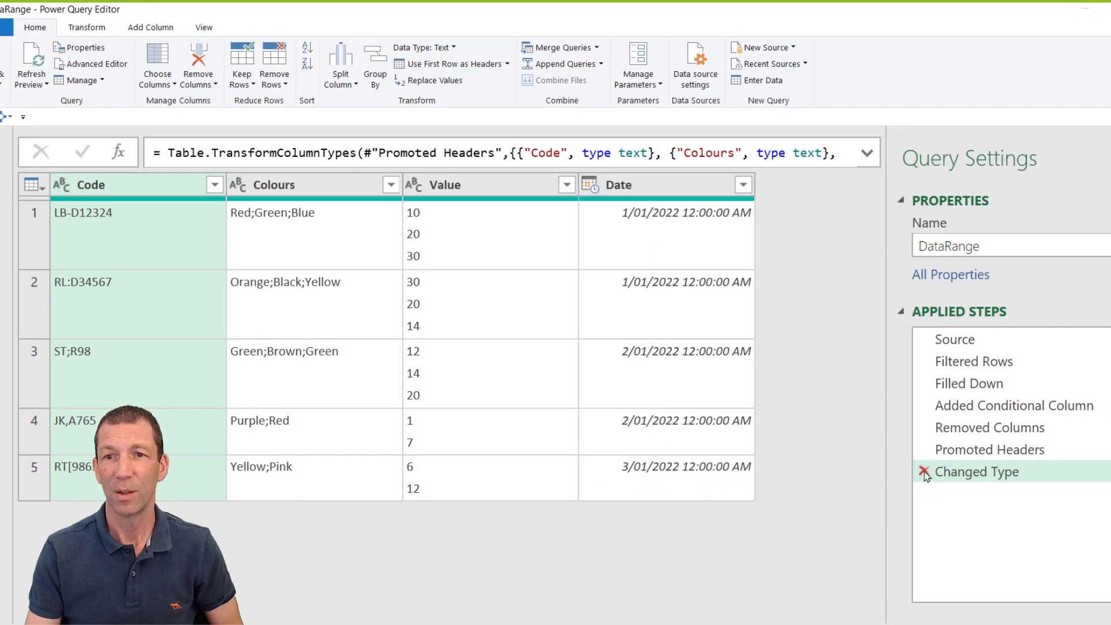
pyautogui.click(965, 450)
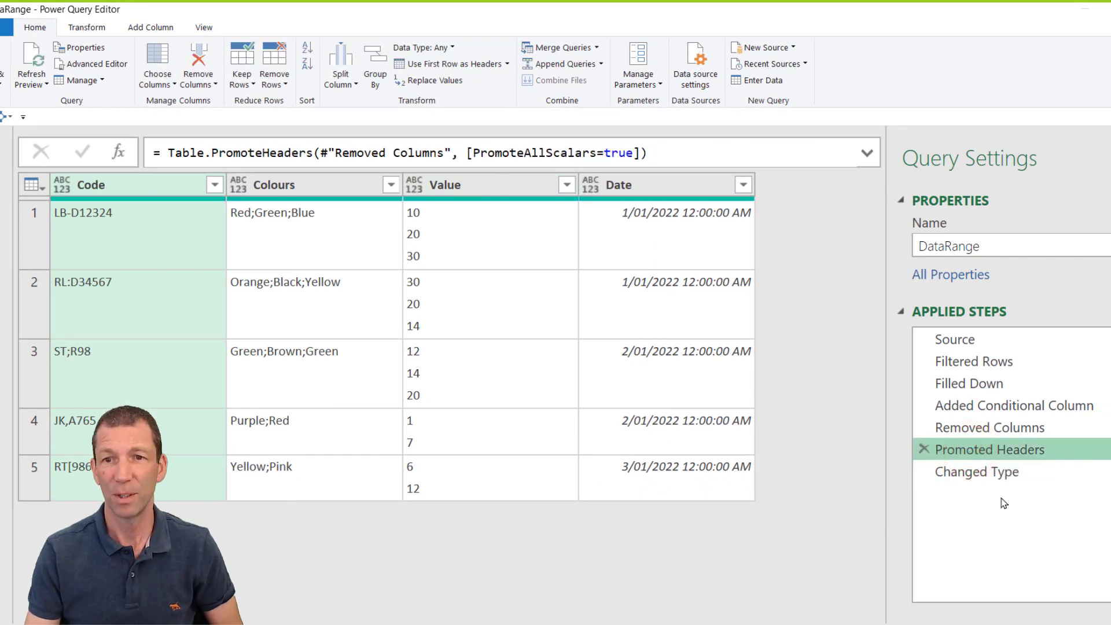
pyautogui.click(999, 470)
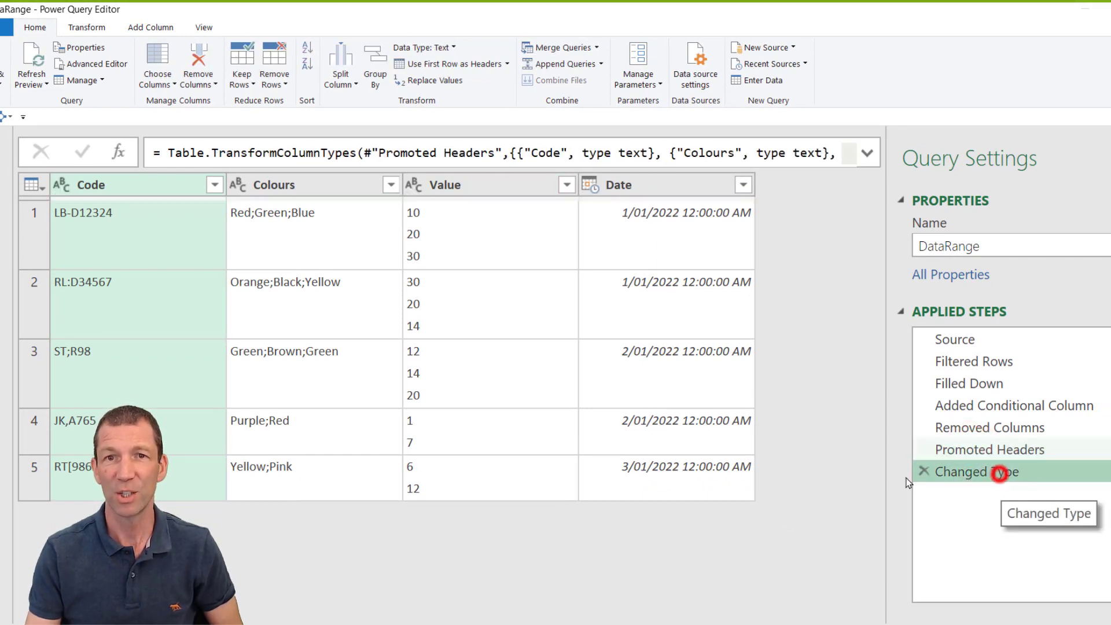
# Set the Date column's data type to Date, replacing the current conversion
pyautogui.click(590, 185)
pyautogui.click(440, 264)
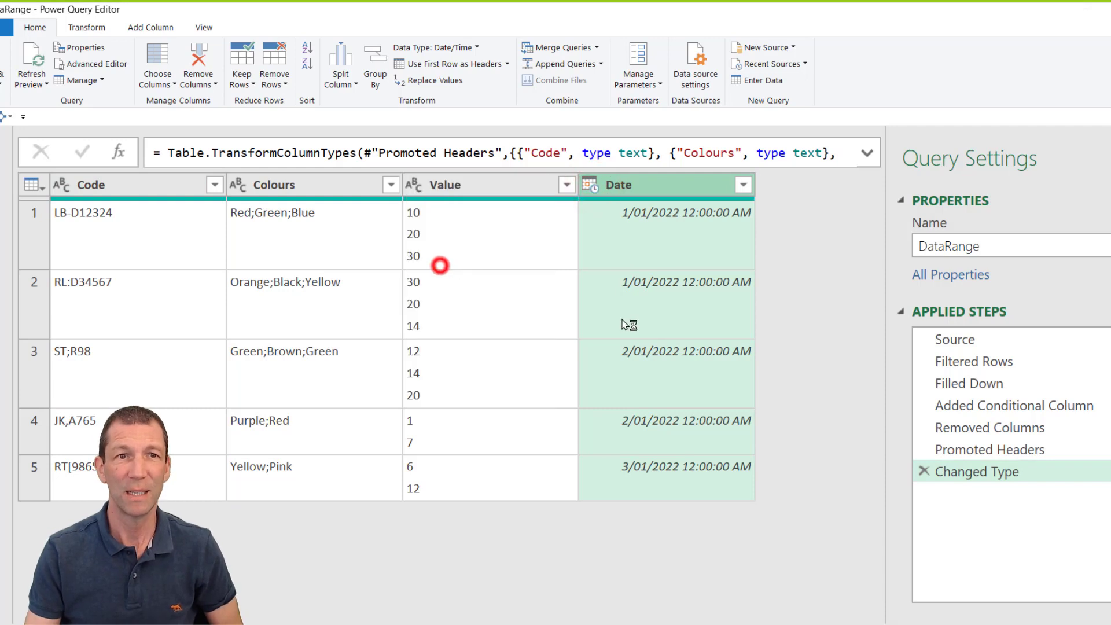
pyautogui.click(580, 374)
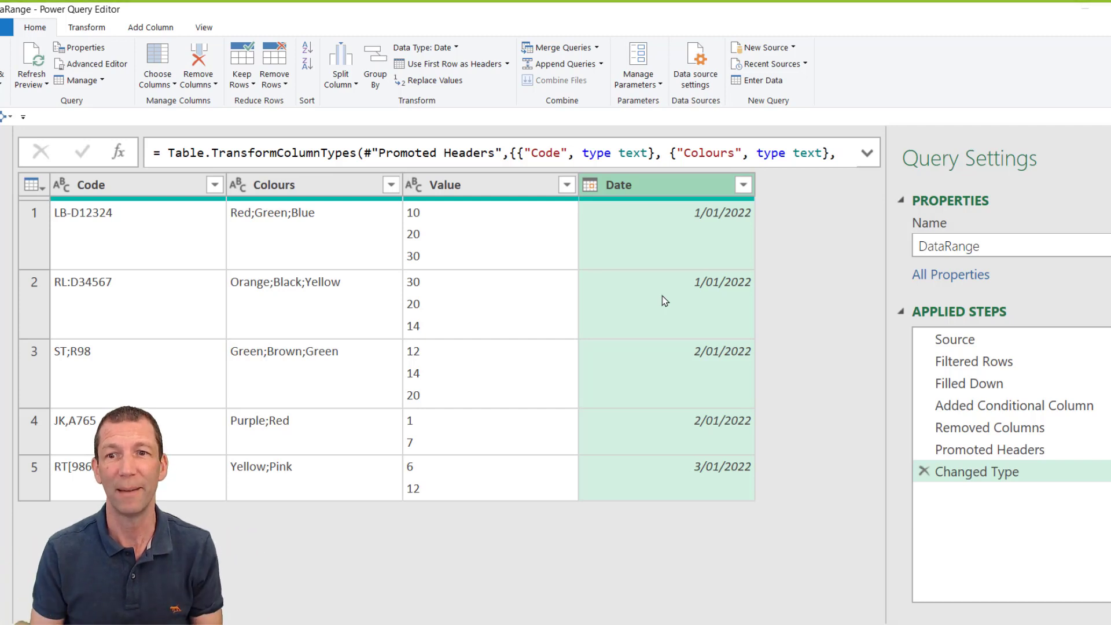
# Delete the Changed Type, Promoted Headers, Removed Columns and Added Conditional Column steps
pyautogui.click(924, 472)
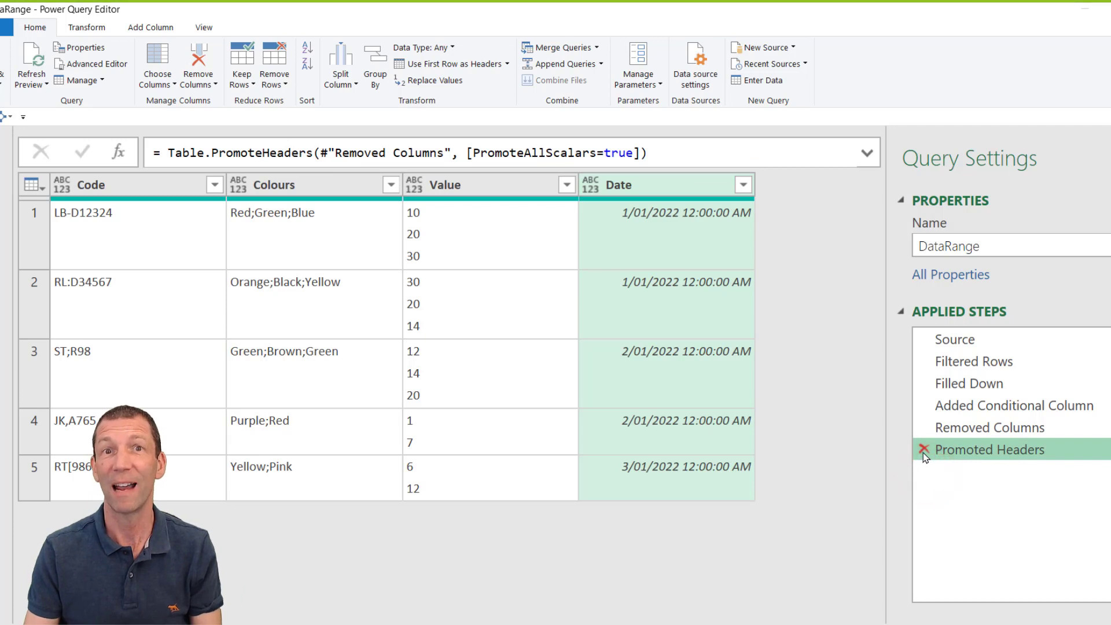
pyautogui.click(924, 451)
pyautogui.click(924, 428)
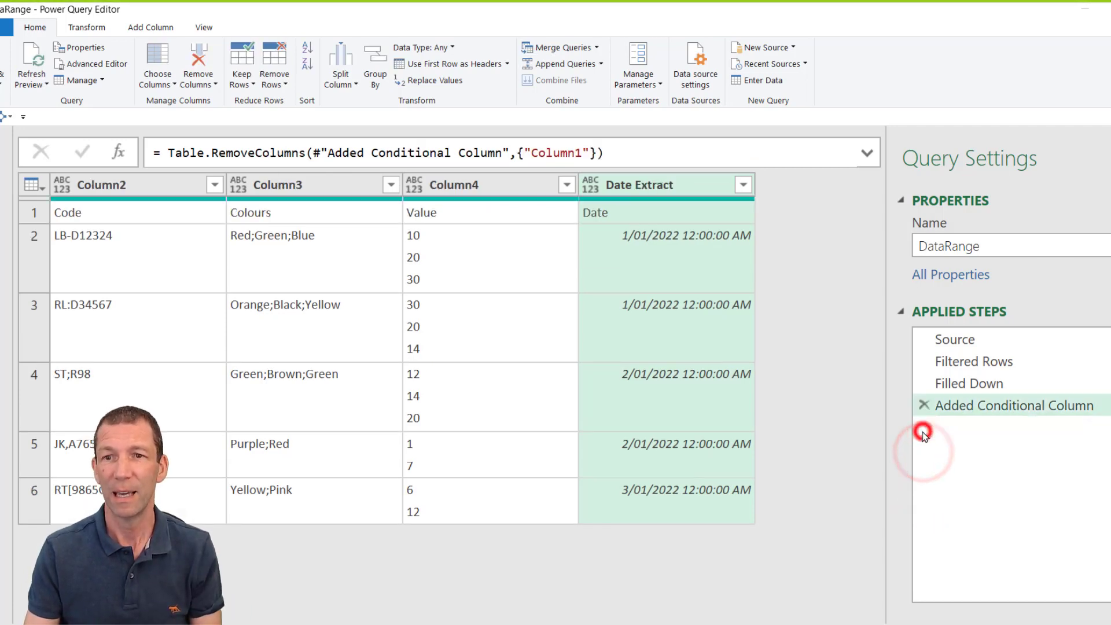
pyautogui.click(924, 405)
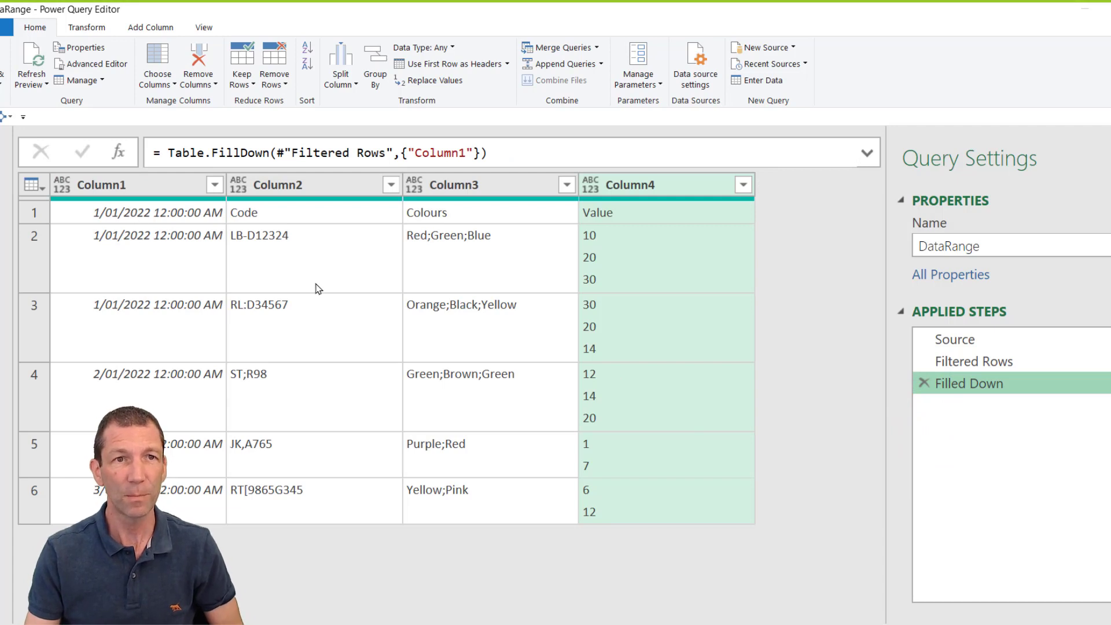
# Promote the row containing Code, Colours and Value to headers again, and delete the automatic Changed Type step
pyautogui.click(445, 65)
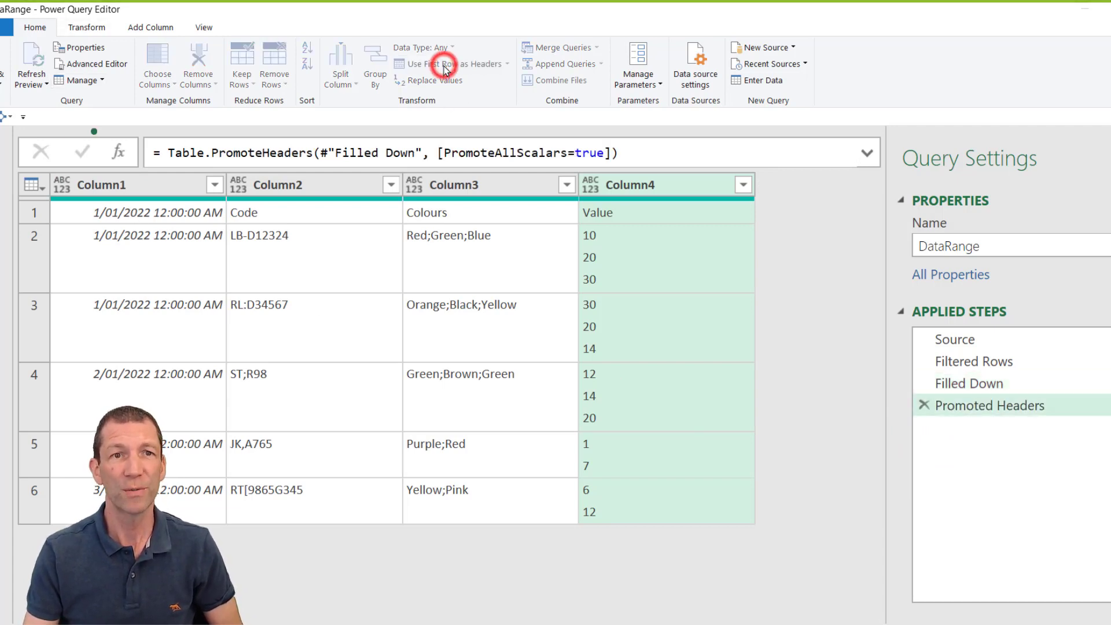
pyautogui.click(142, 190)
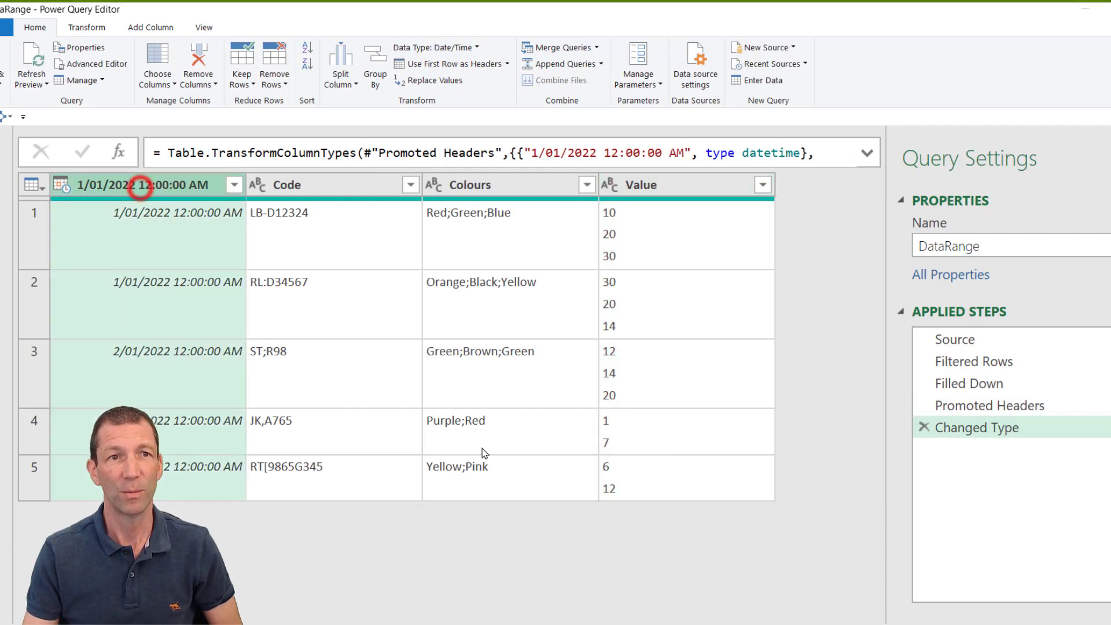
pyautogui.click(921, 428)
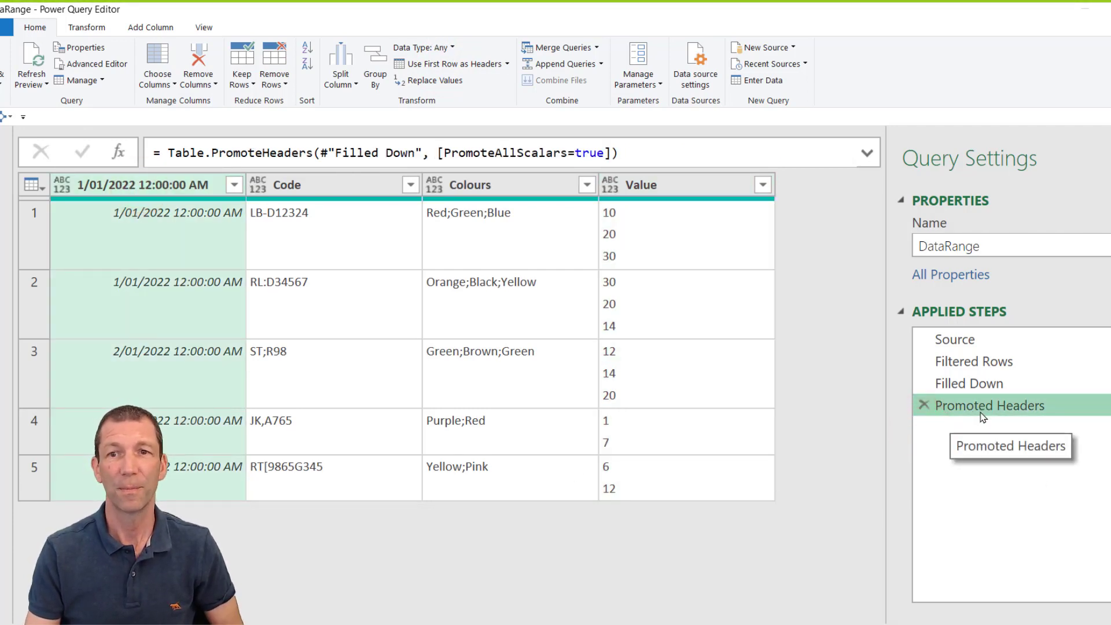
# Rename the first column, headed with a date and time, as Date
pyautogui.doubleClick(162, 186)
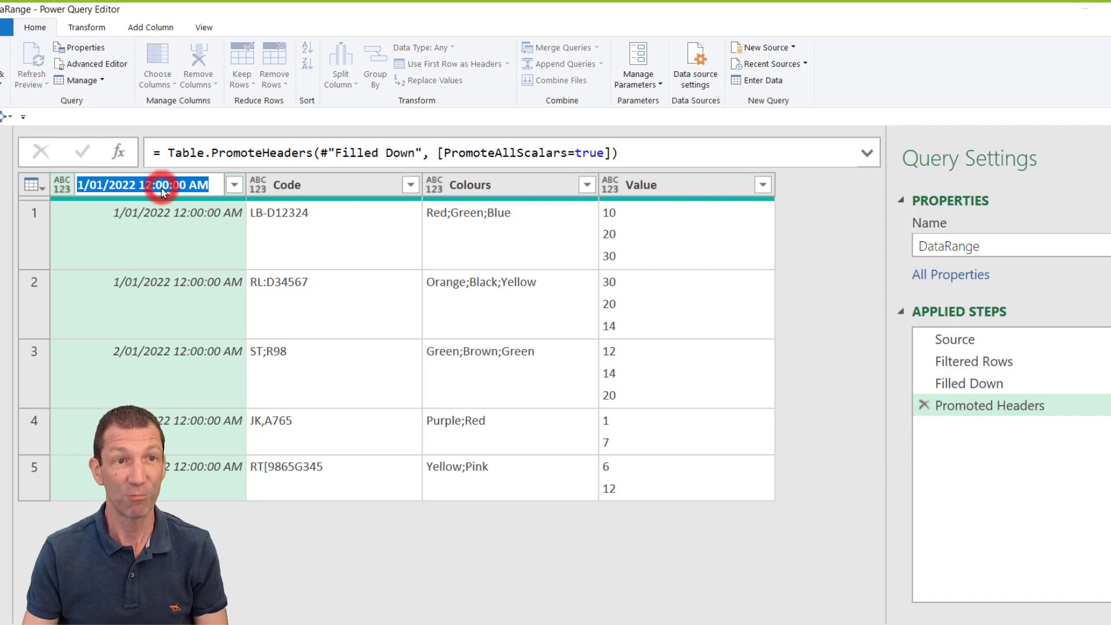
pyautogui.write('Date')
pyautogui.press('Return')
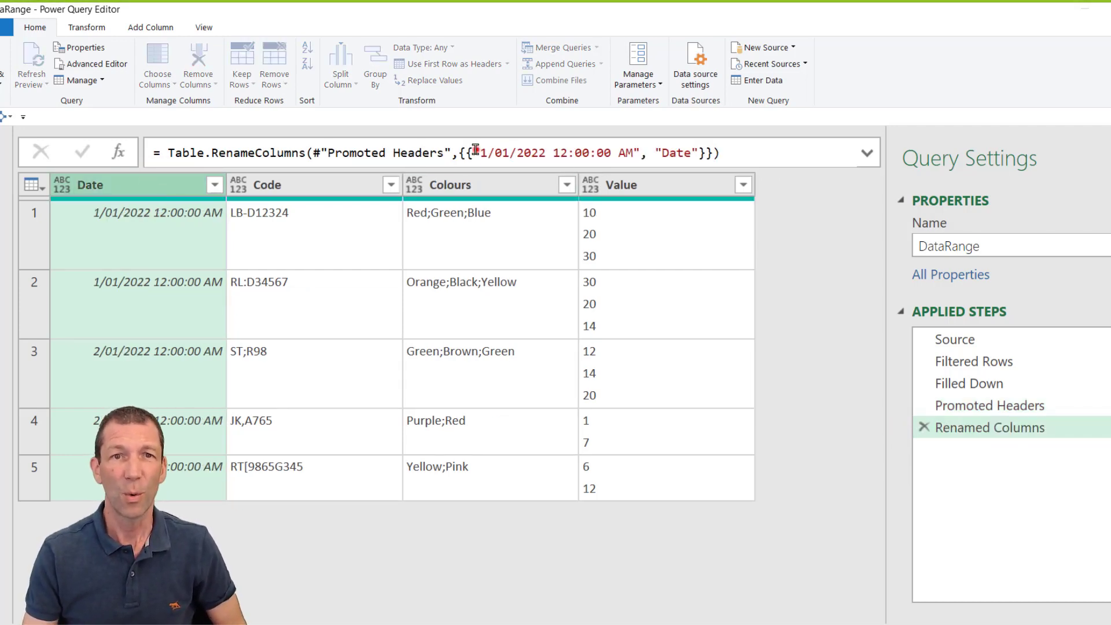
# Examine the hard-coded old column name in the Renamed Columns formula
pyautogui.moveTo(472, 153); pyautogui.dragTo(640, 149)
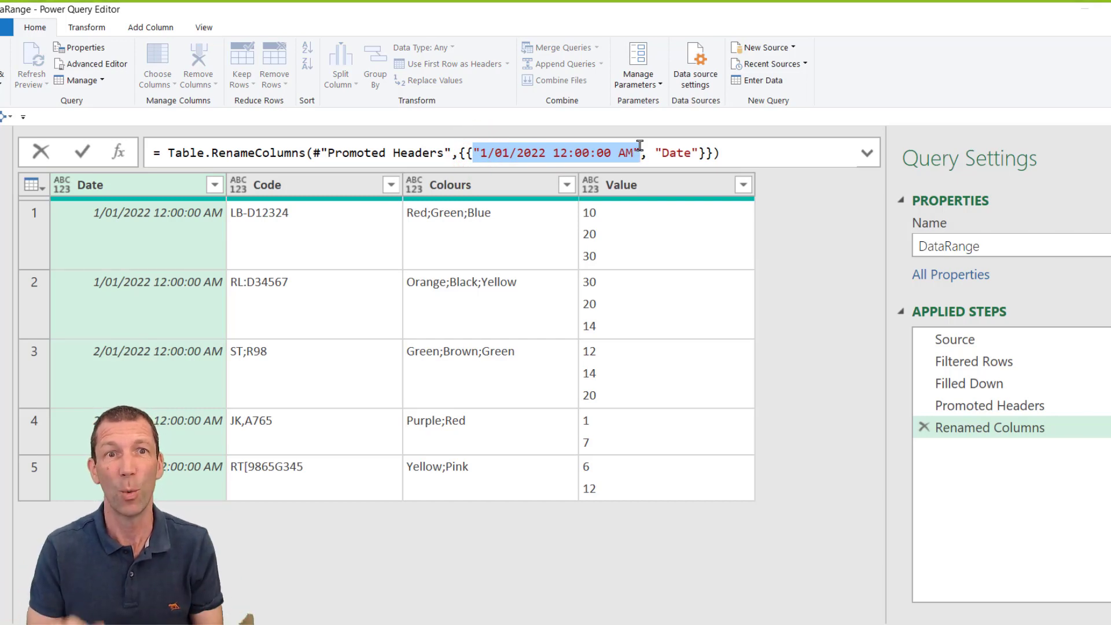
pyautogui.press('Escape')
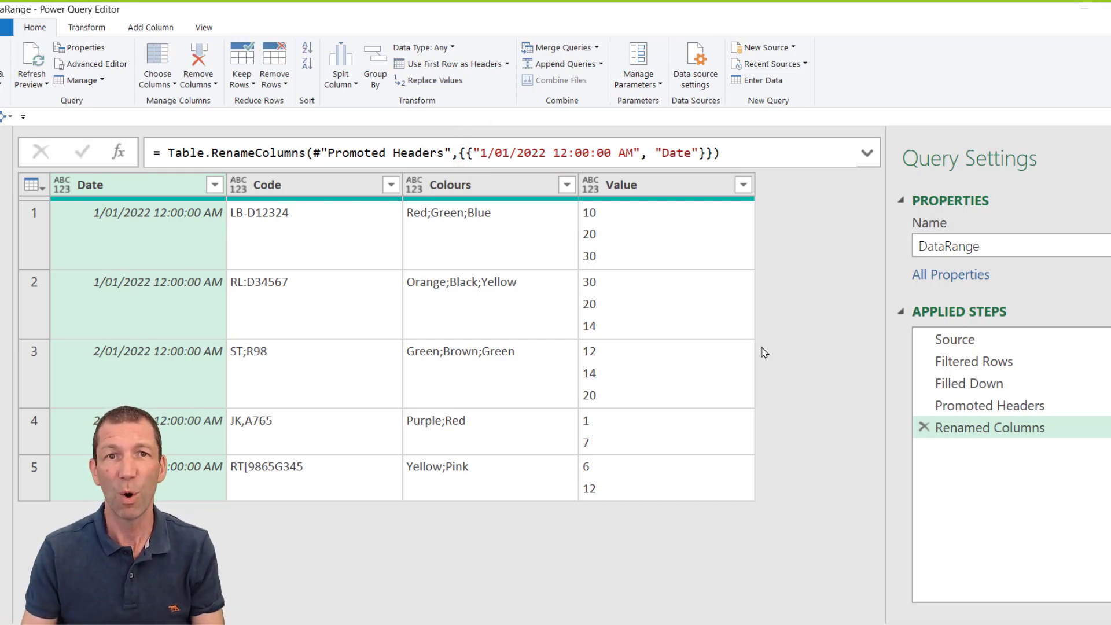
pyautogui.moveTo(474, 153); pyautogui.dragTo(643, 152)
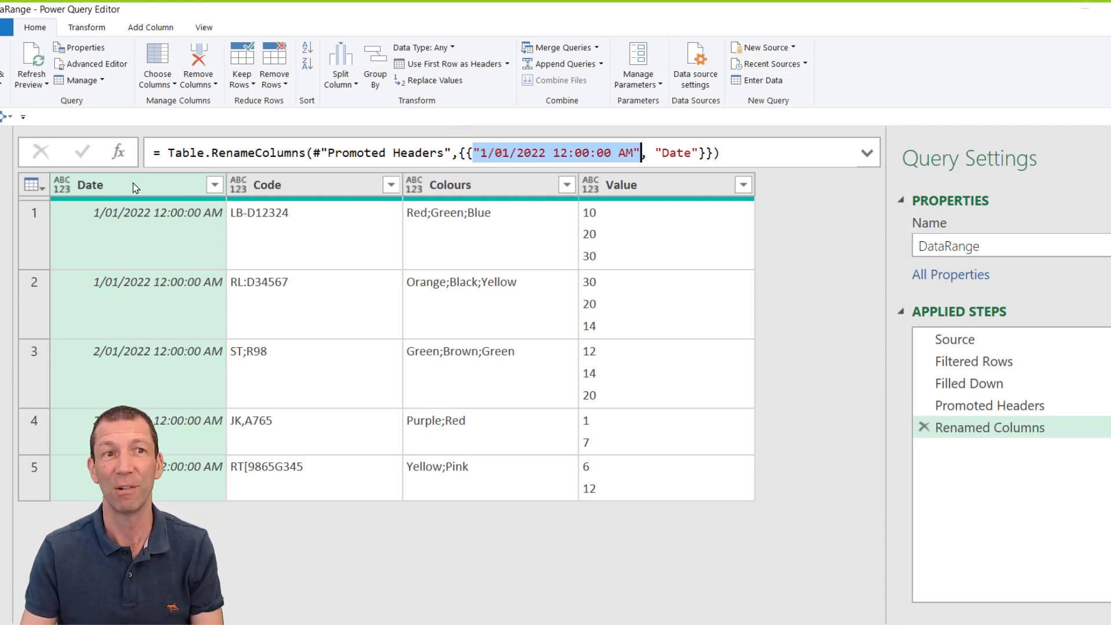
# Rename the Promoted Headers applied step as PromotedHeaders, without the space
pyautogui.click(993, 407)
pyautogui.click(993, 407)
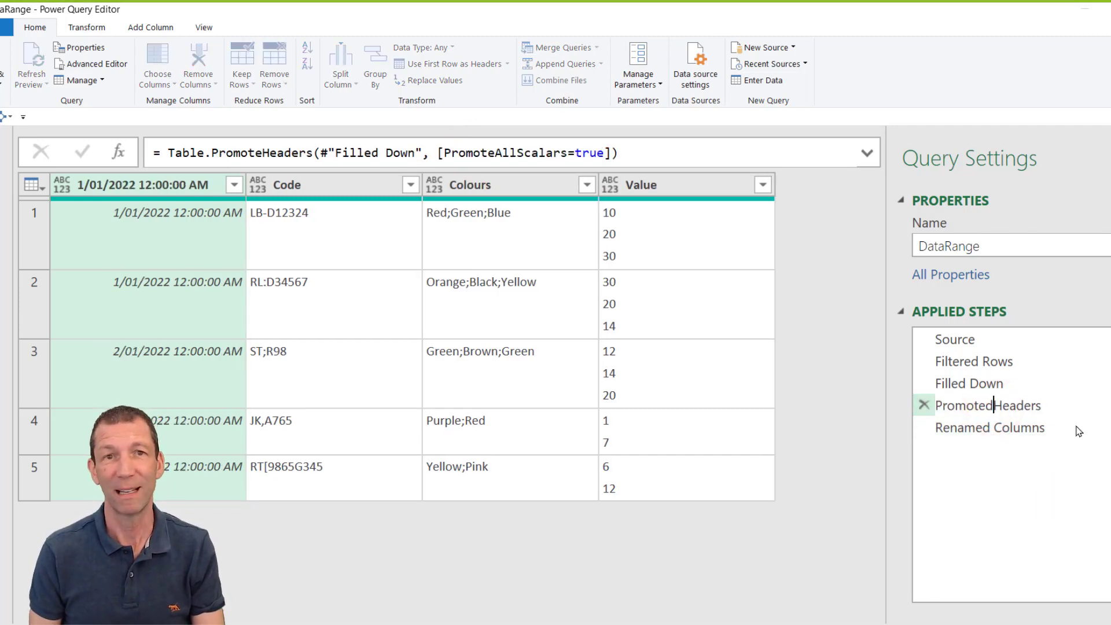
pyautogui.press('Return')
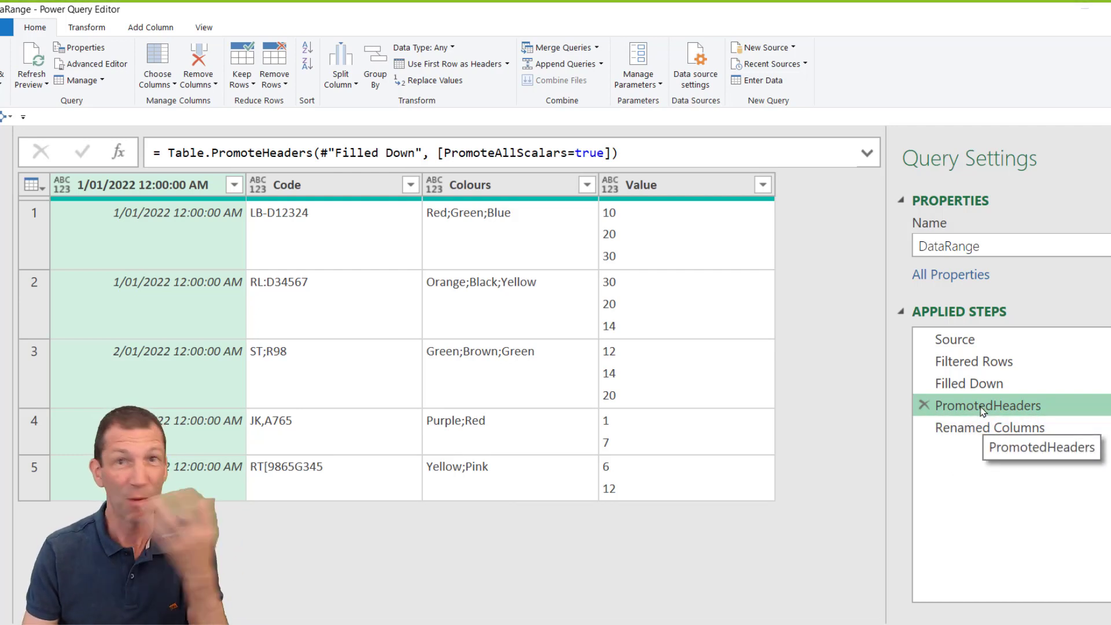
pyautogui.click(1013, 410)
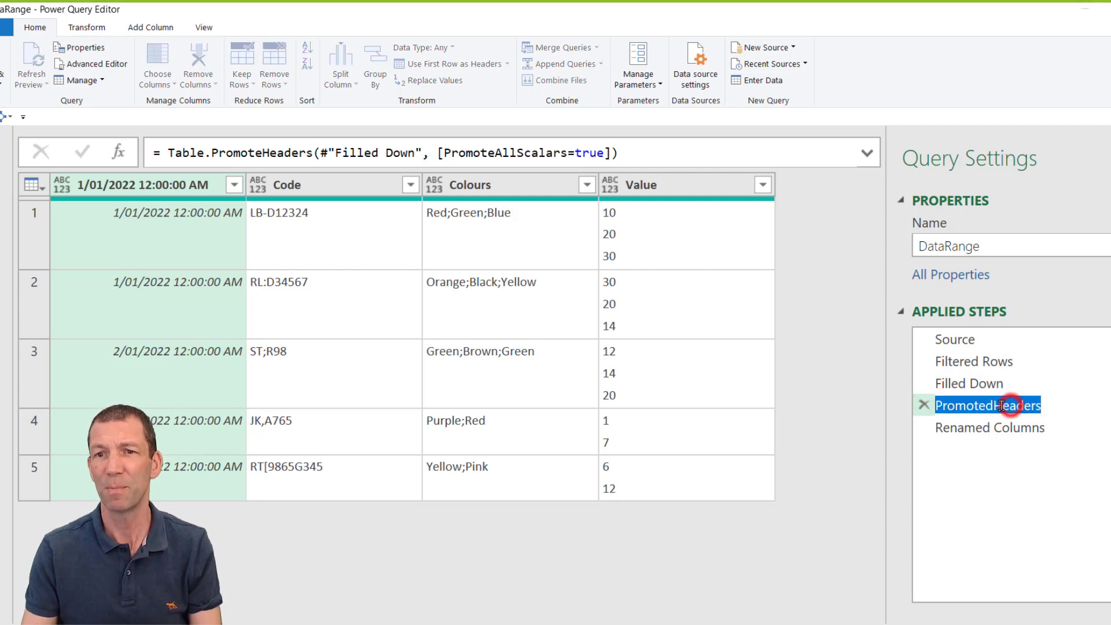
pyautogui.click(993, 405)
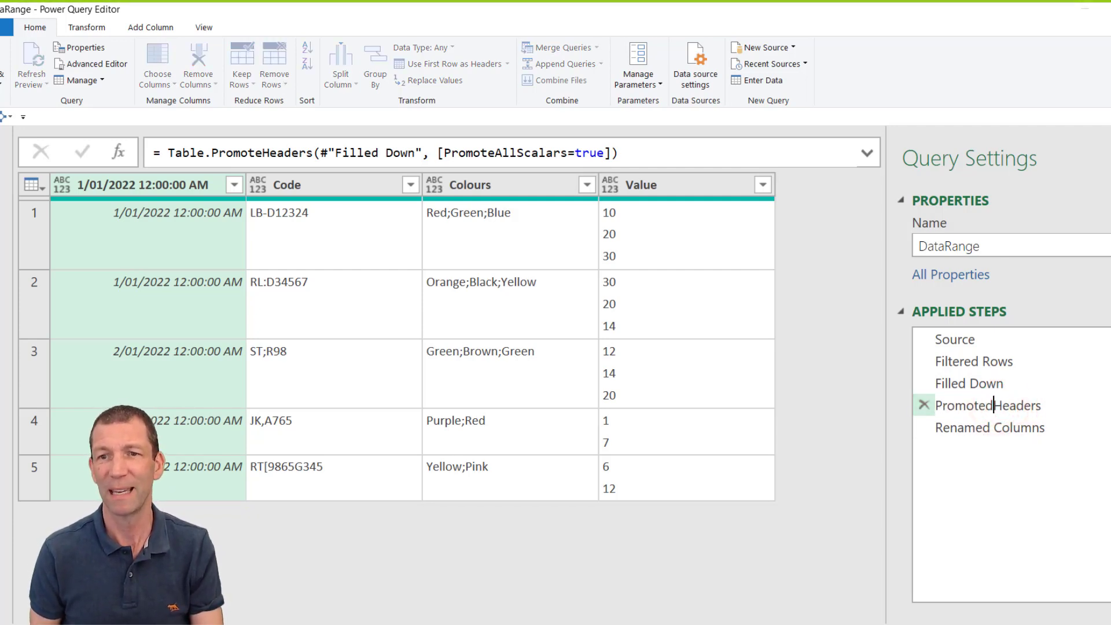
pyautogui.press('Return')
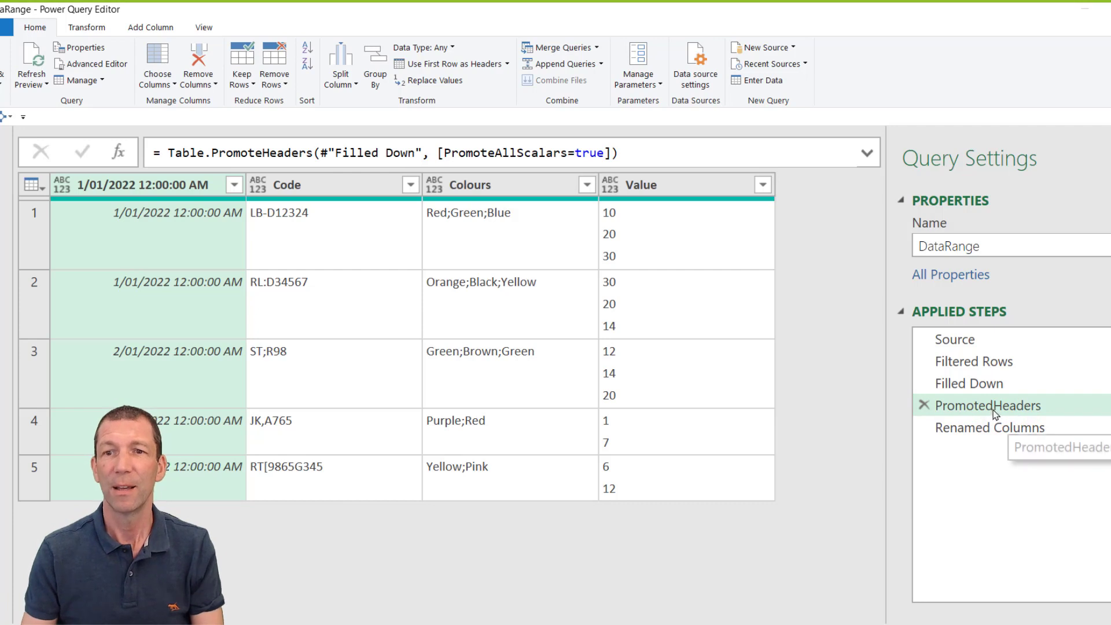
# Insert a custom step after PromotedHeaders with the formula = Table.ColumnNames(PromotedHeaders)
pyautogui.click(118, 154)
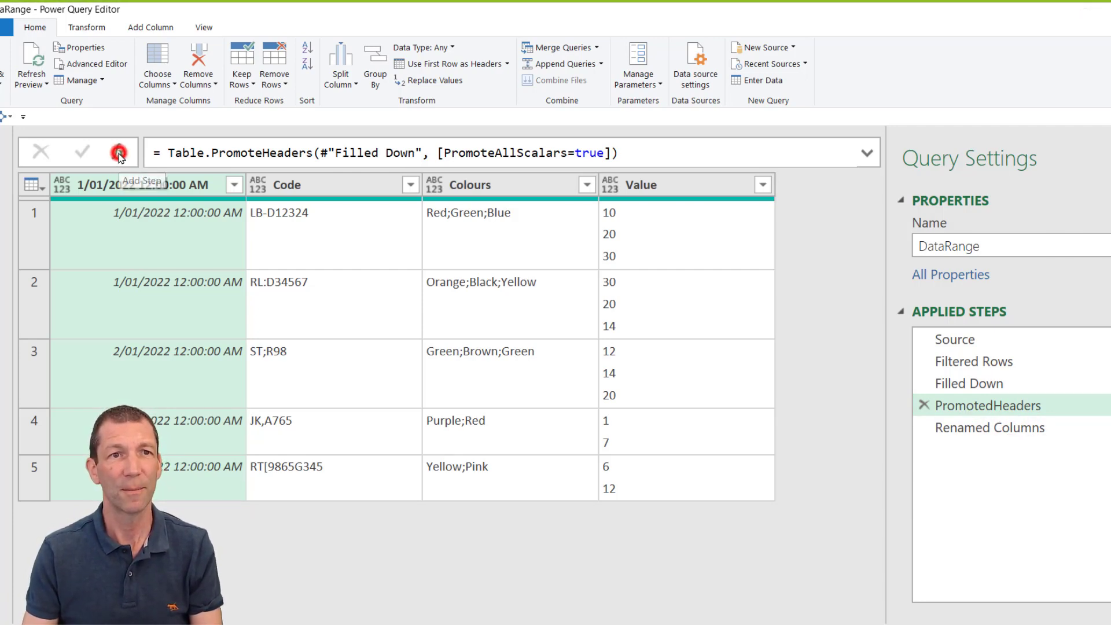
pyautogui.click(651, 363)
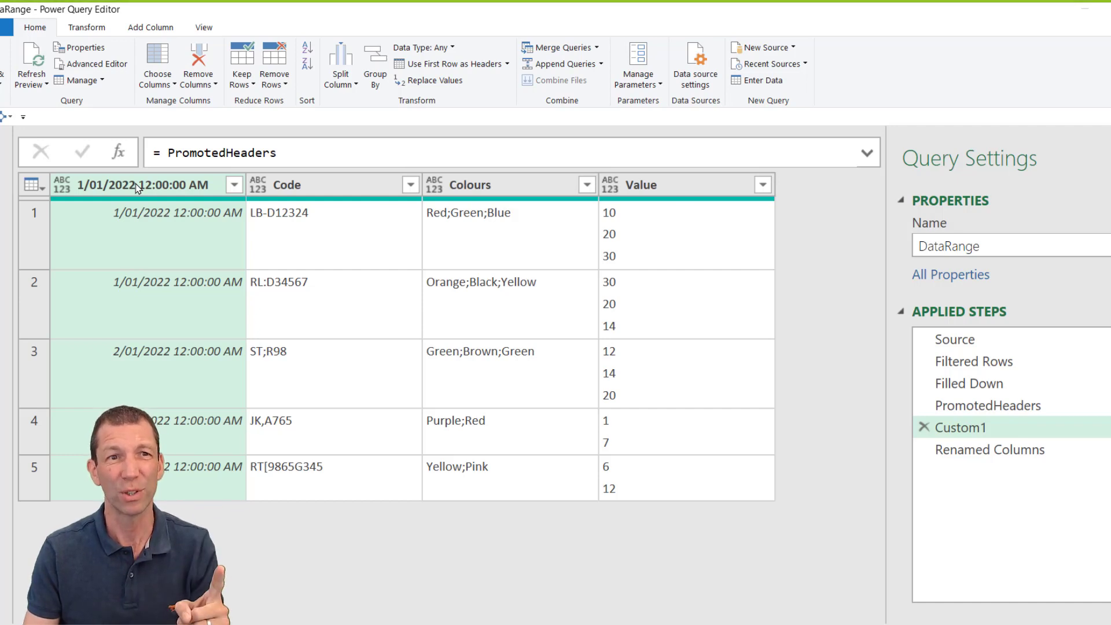
pyautogui.click(165, 152)
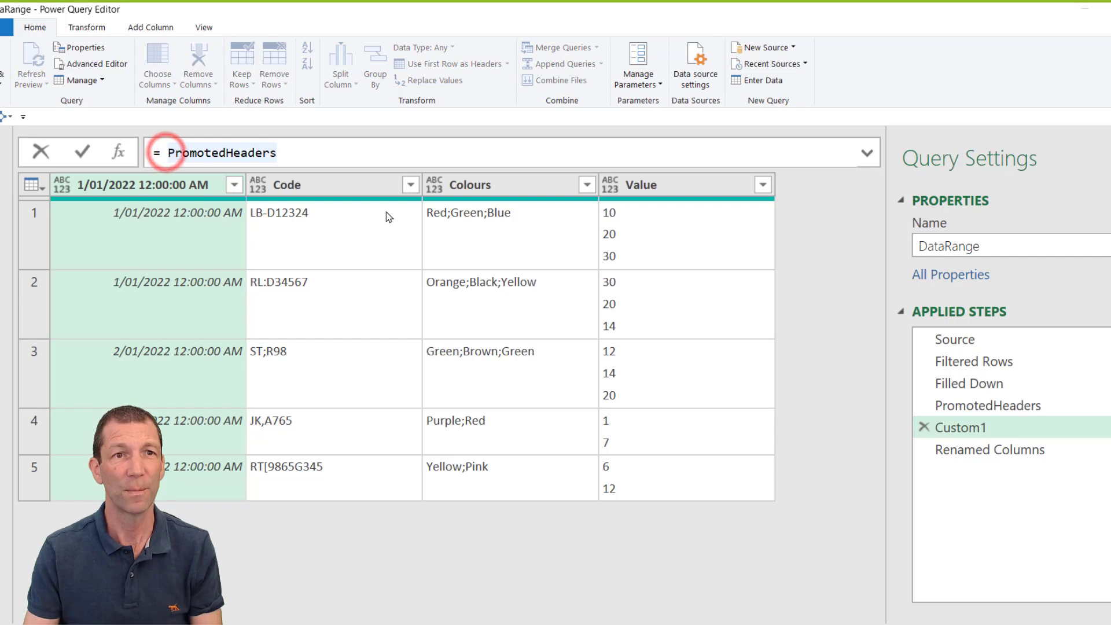
pyautogui.write('Tar')
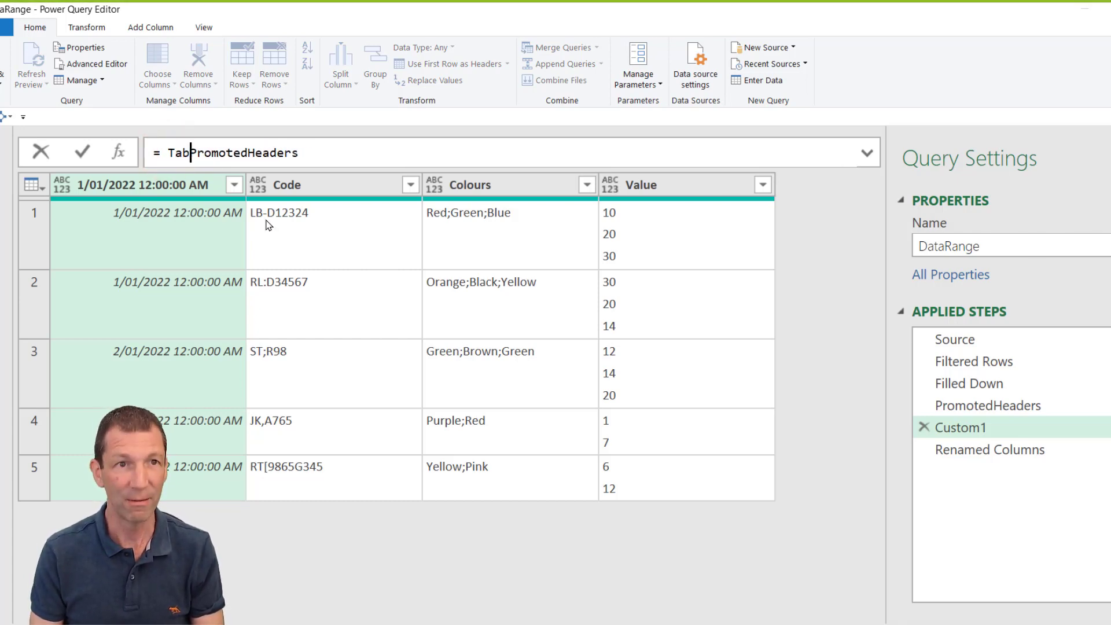
pyautogui.write('le.C')
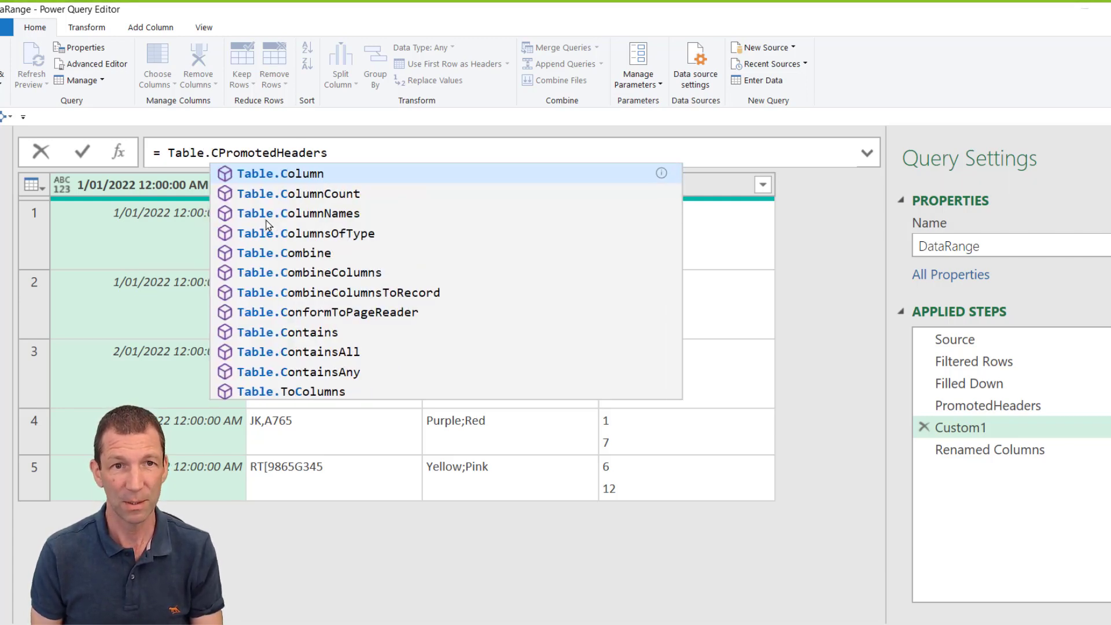
pyautogui.press('Down')
pyautogui.press('Down')
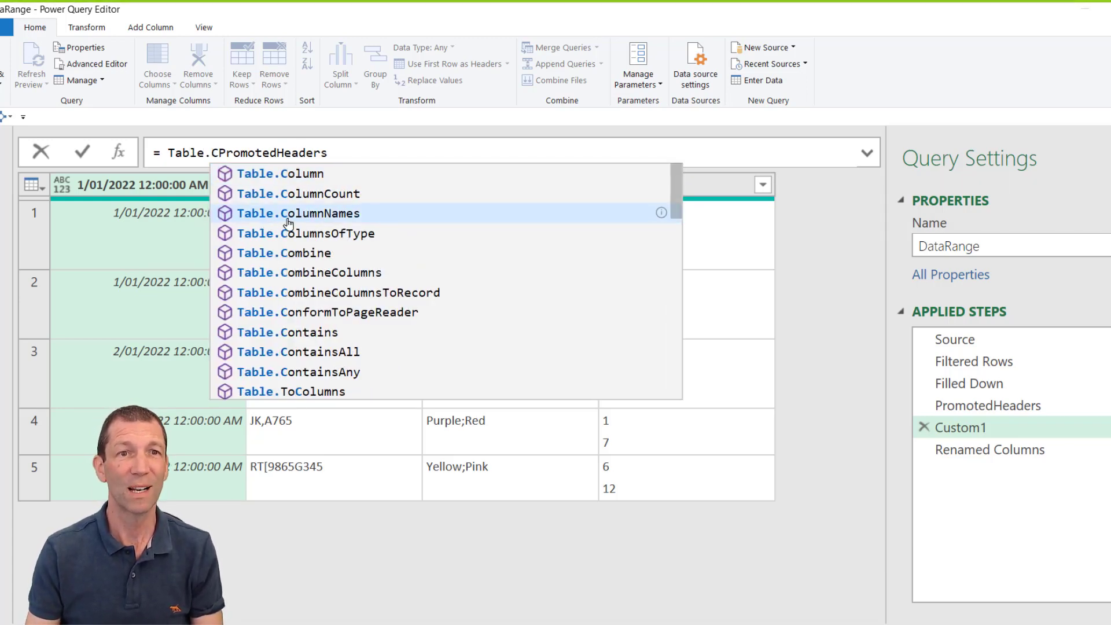
pyautogui.click(219, 154)
pyautogui.write('(')
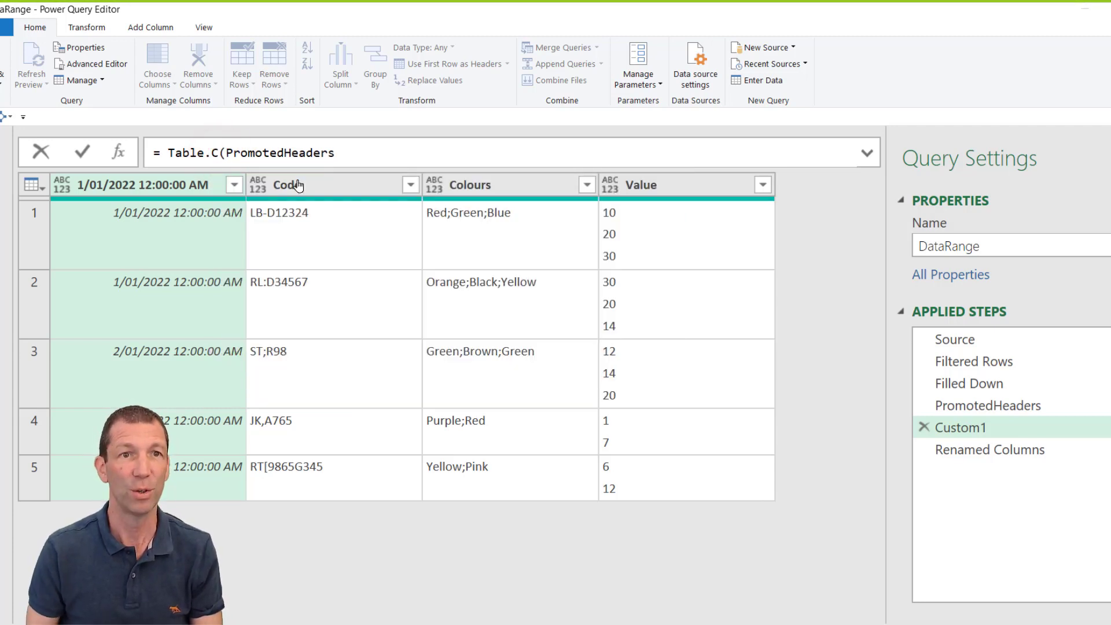
pyautogui.press('Left')
pyautogui.press('BackSpace')
pyautogui.press('BackSpace')
pyautogui.write('.c')
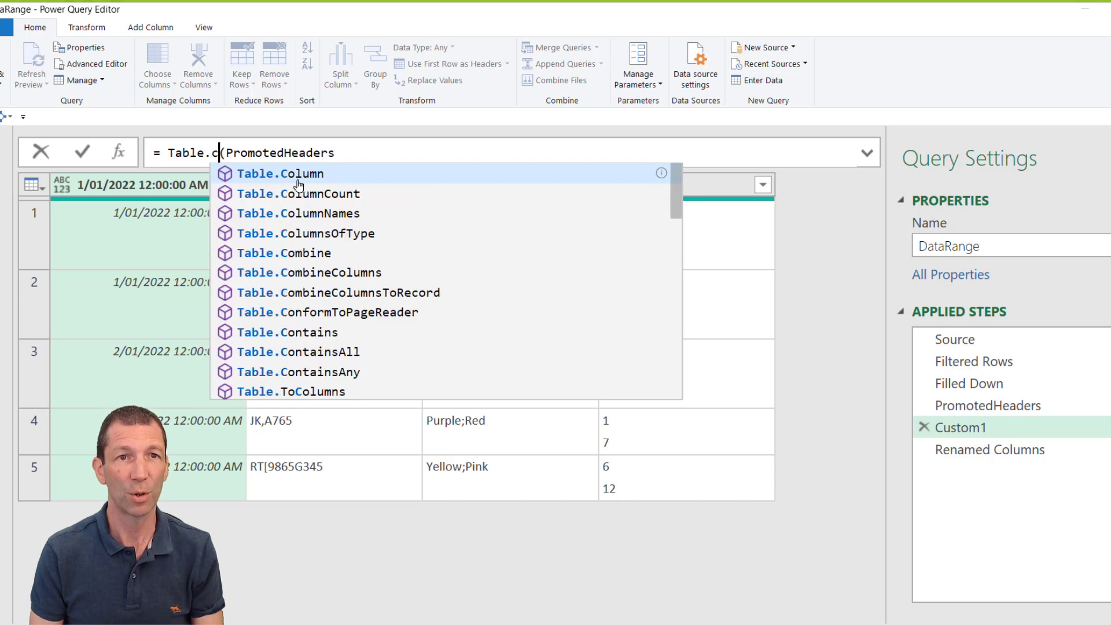
pyautogui.write('o')
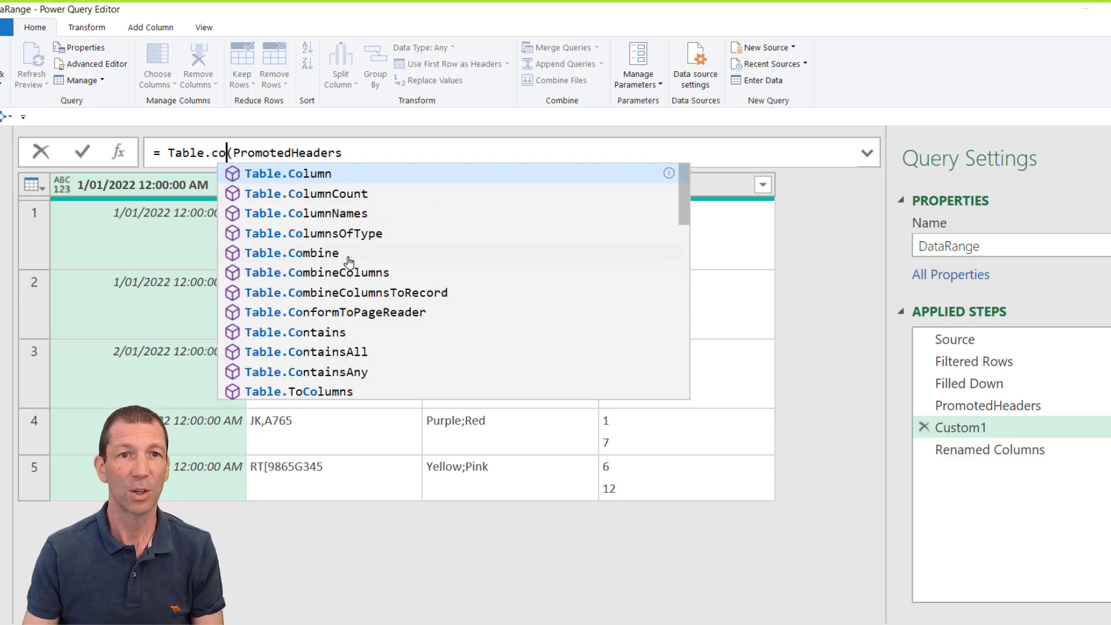
pyautogui.click(344, 214)
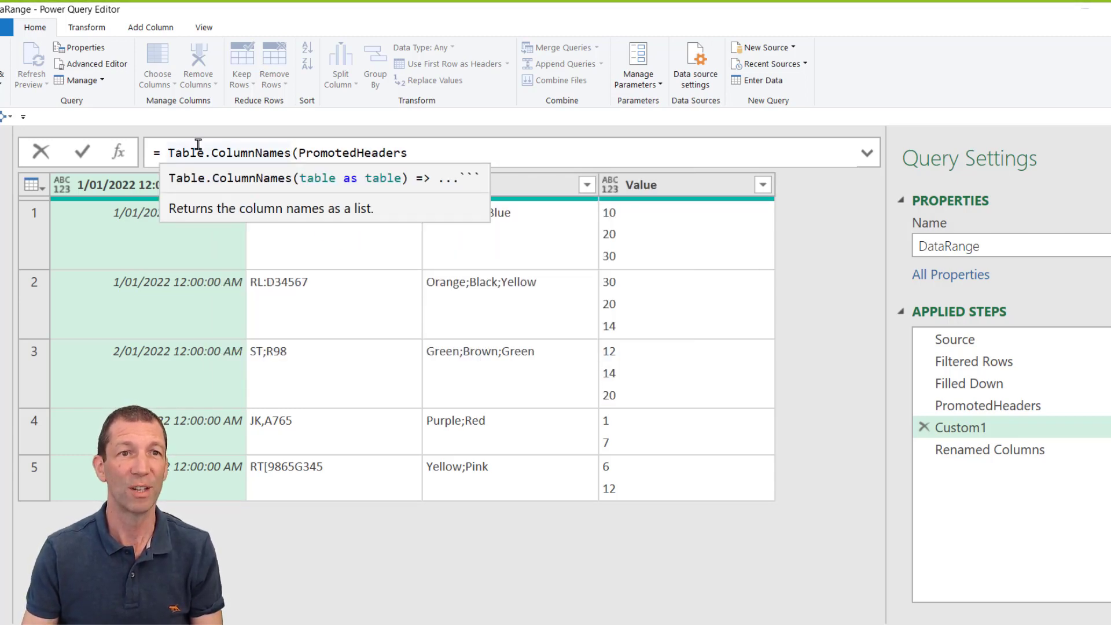
pyautogui.click(444, 151)
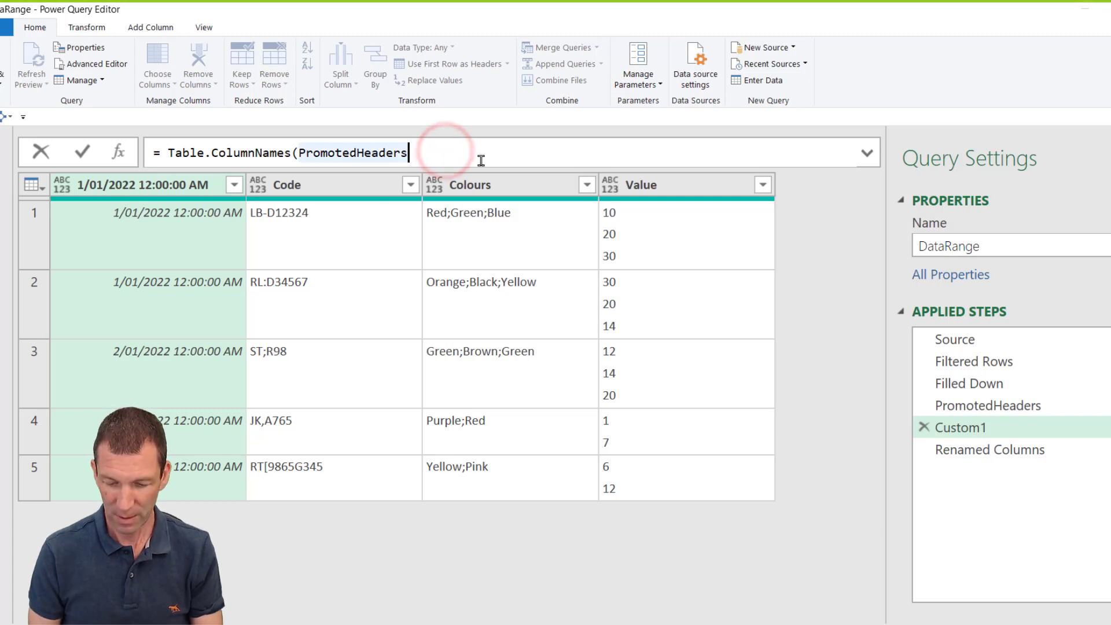
pyautogui.write(',')
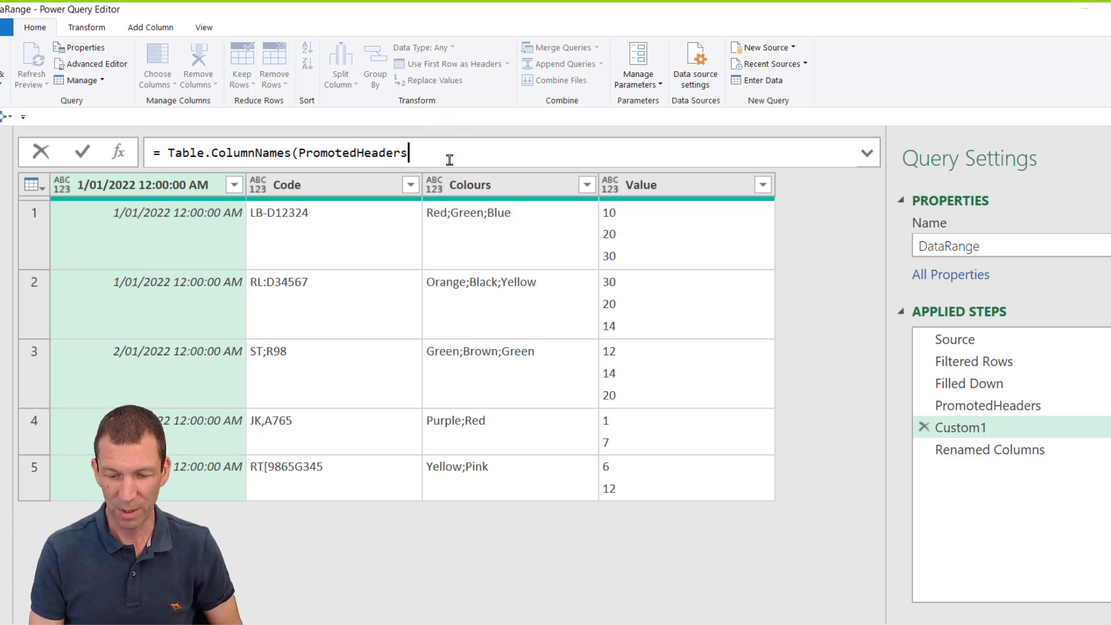
pyautogui.write(')')
pyautogui.press('Return')
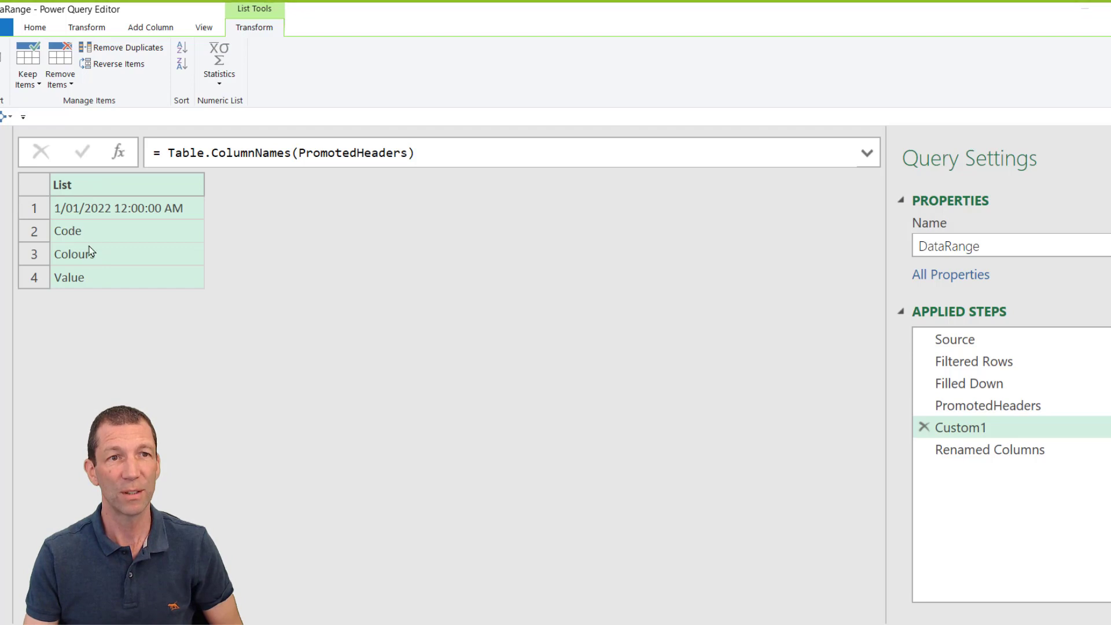
# Append {0} to the Custom1 formula so it returns only the first column name of PromotedHeaders
pyautogui.click(1012, 405)
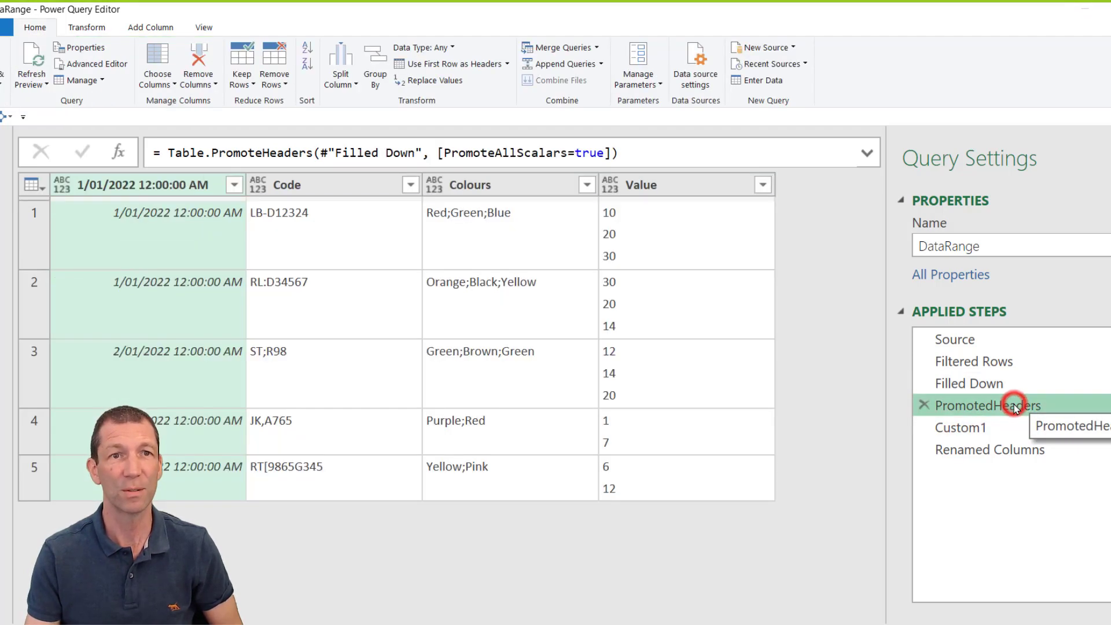
pyautogui.click(987, 426)
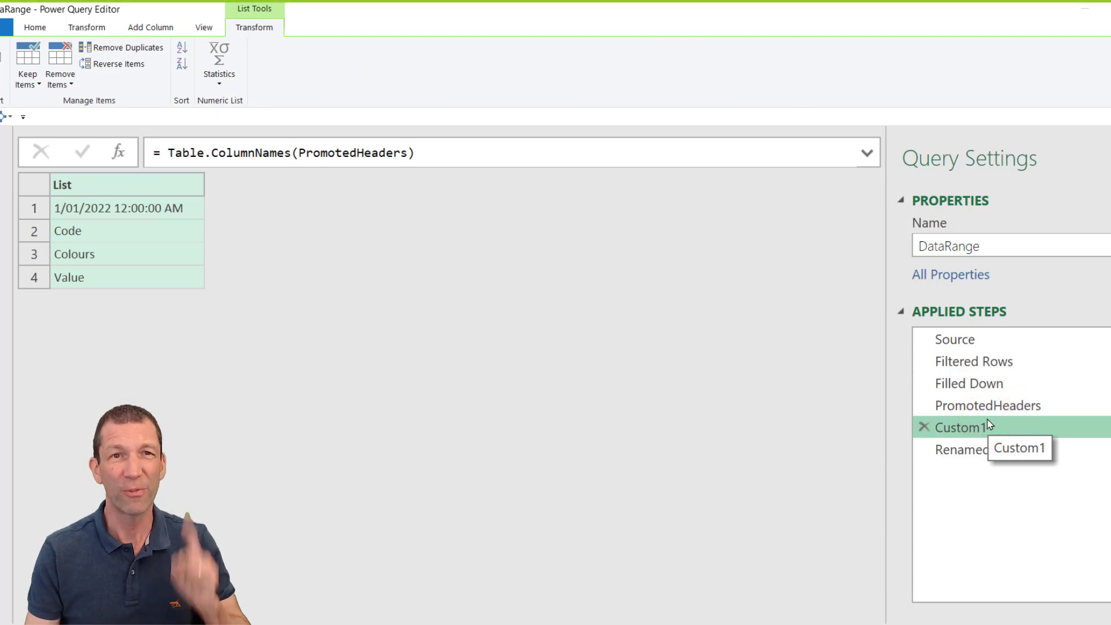
pyautogui.click(446, 148)
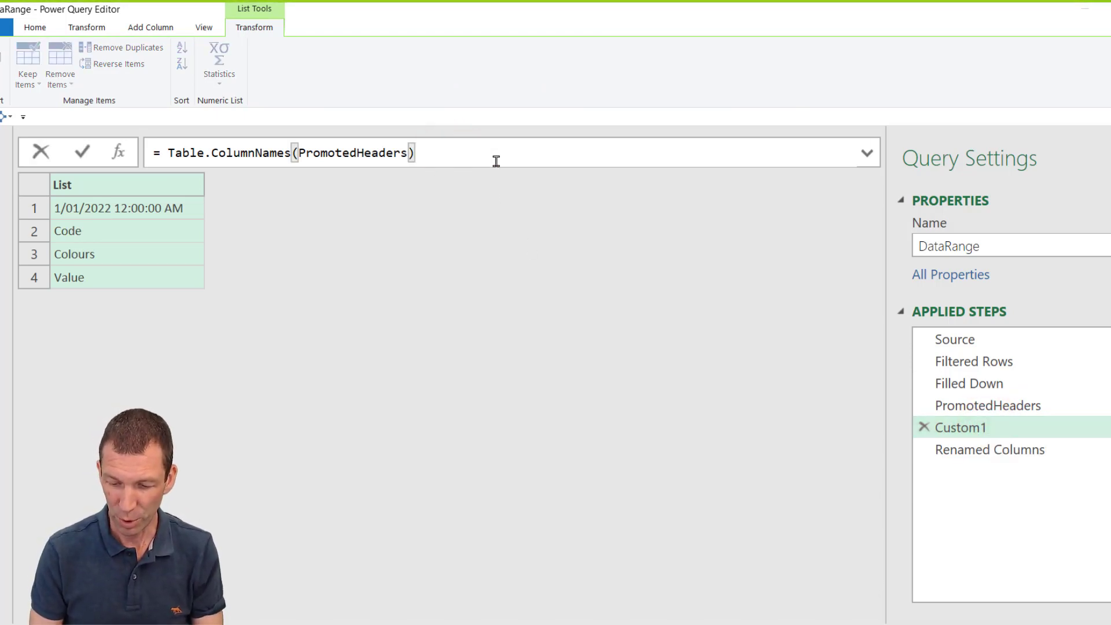
pyautogui.write('{0')
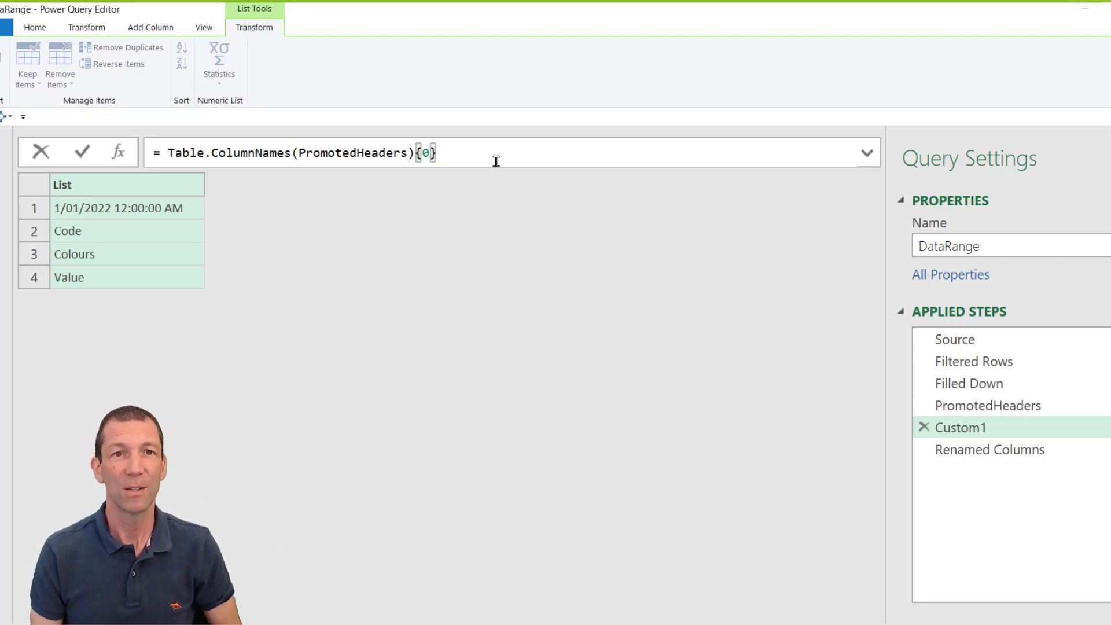
pyautogui.press('Return')
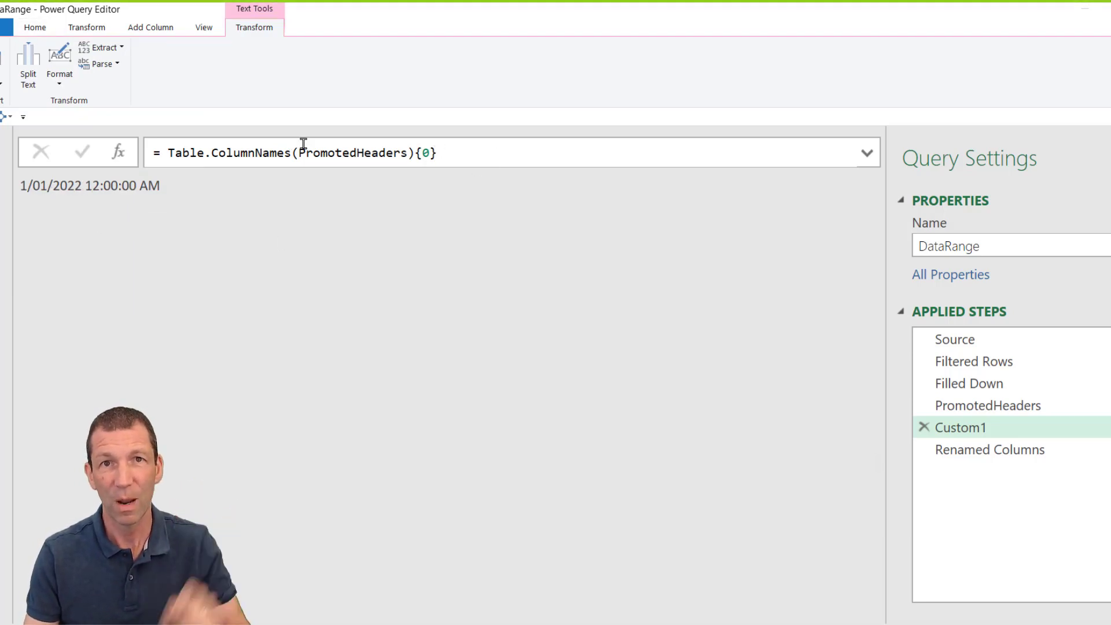
# Rename the Custom1 applied step as NameOfColumn1
pyautogui.doubleClick(983, 427)
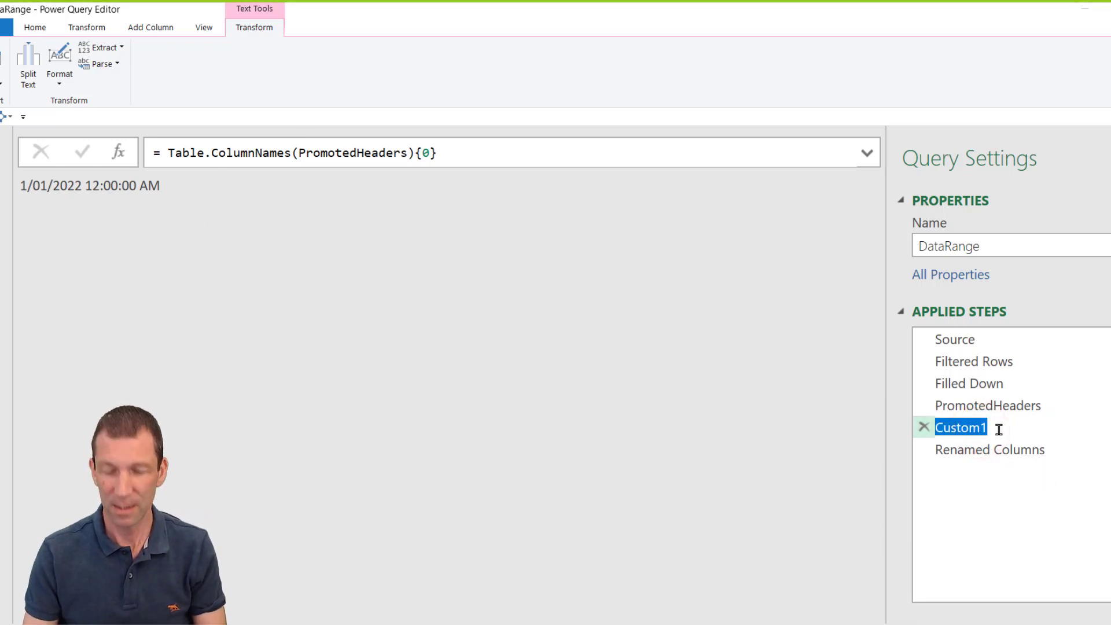
pyautogui.write('NameOfColumn')
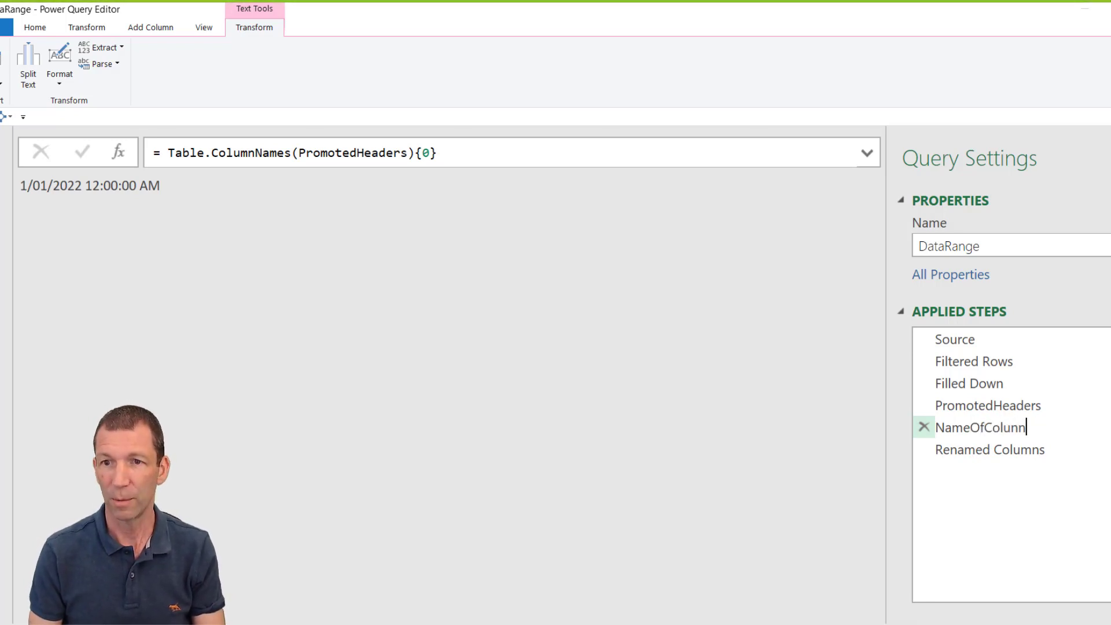
pyautogui.press('Return')
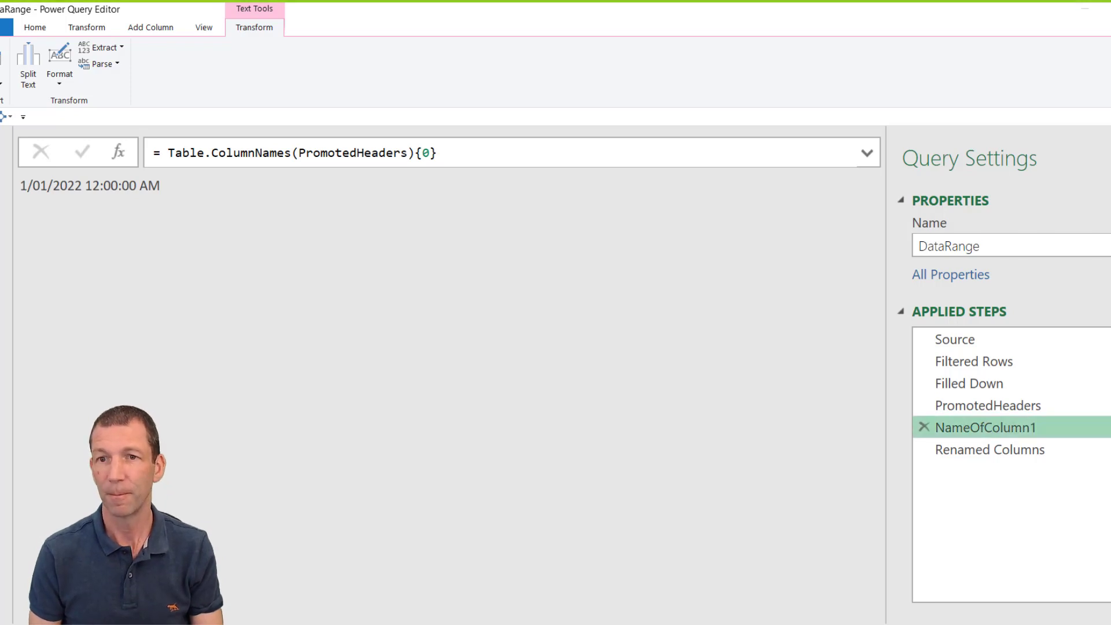
# Change the table reference in the Renamed Columns formula from NameOfColumn1 to PromotedHeaders
pyautogui.click(1007, 452)
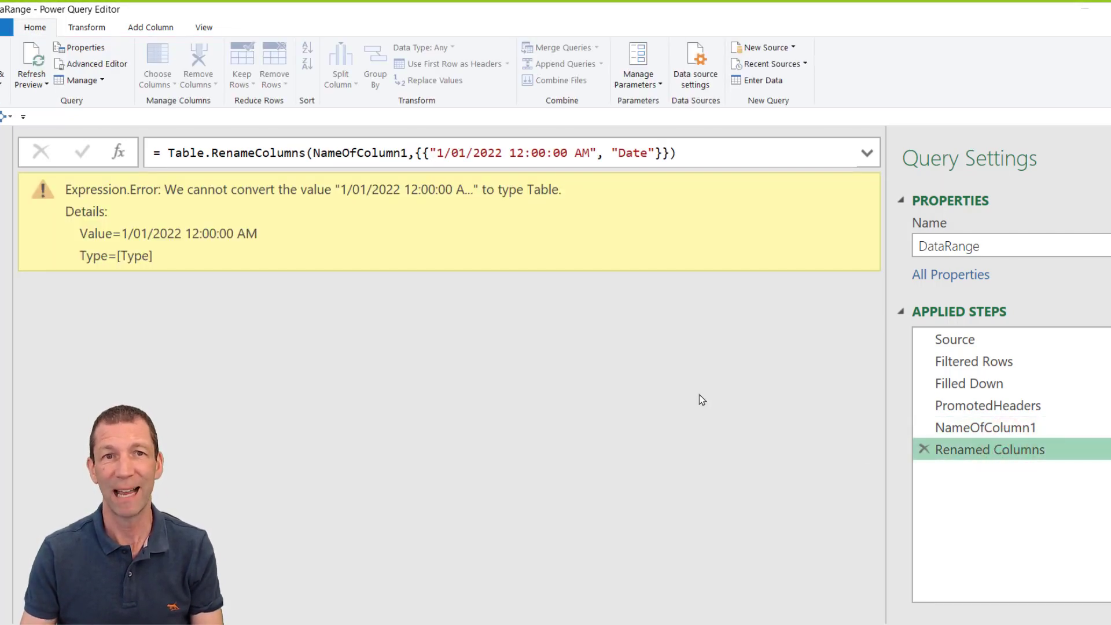
pyautogui.doubleClick(388, 151)
pyautogui.write('Prom')
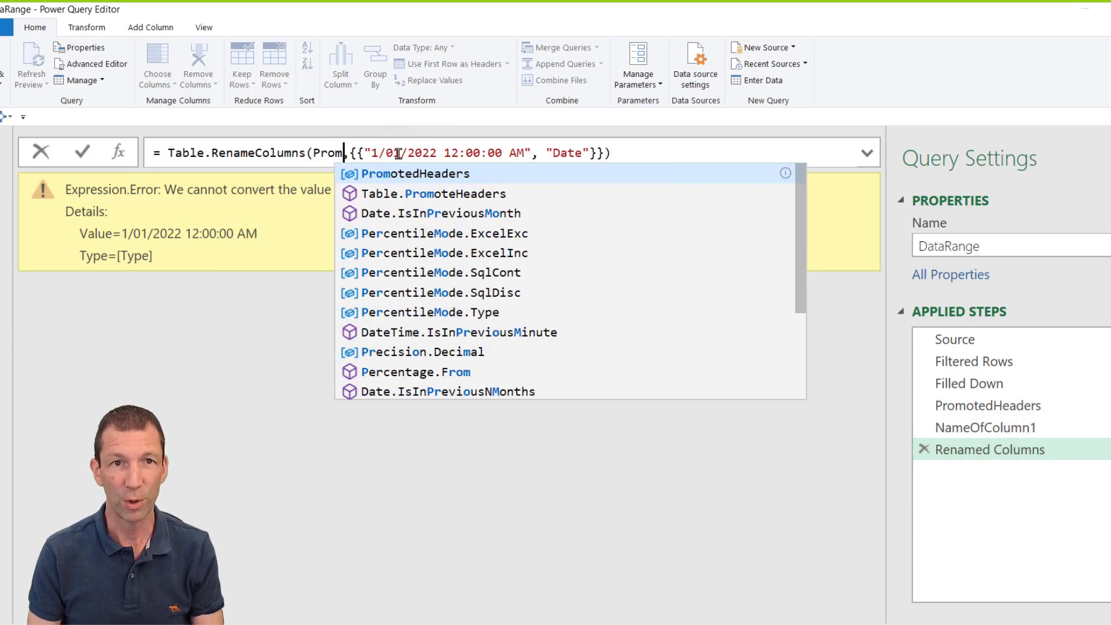
pyautogui.write('oted')
pyautogui.press('Tab')
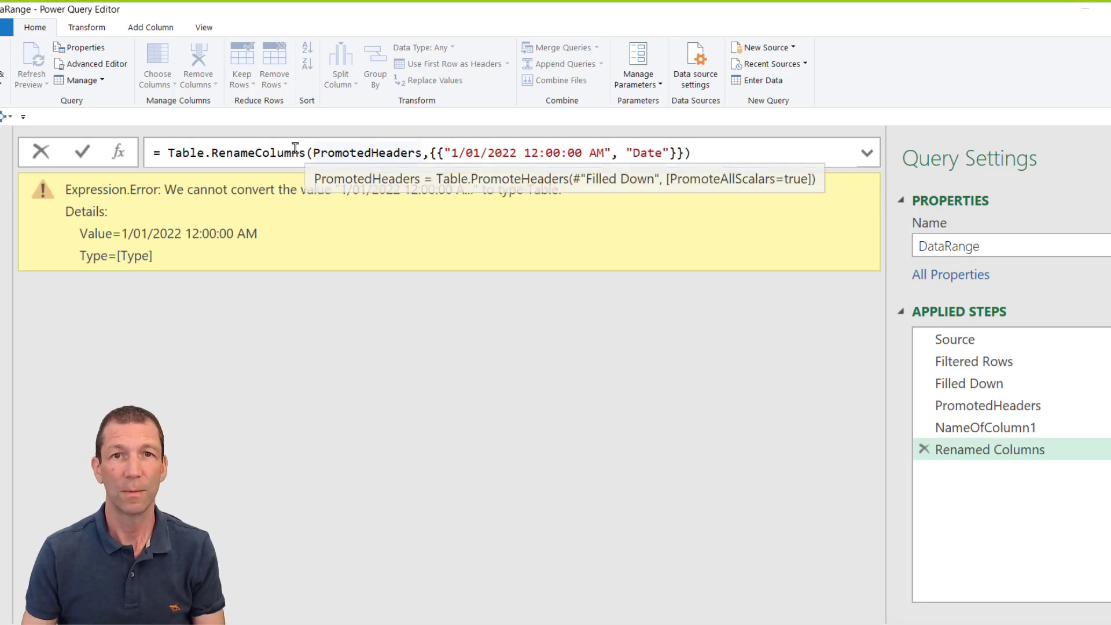
pyautogui.click(79, 152)
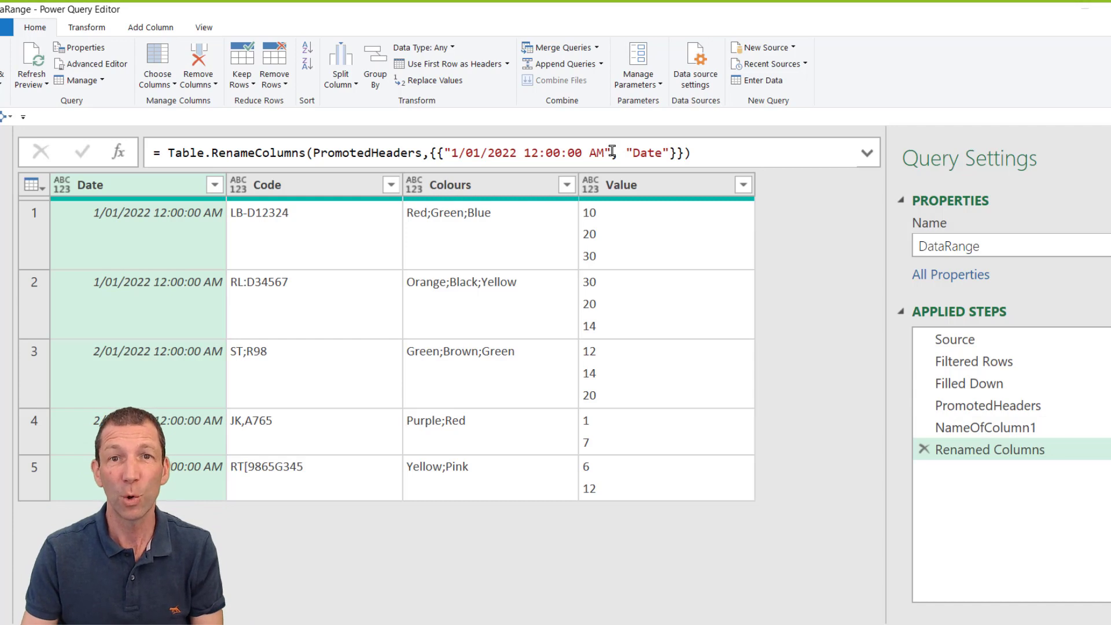
# Replace the hard-coded old column name in the Renamed Columns formula with NameOfColumn1
pyautogui.moveTo(612, 152); pyautogui.dragTo(443, 153)
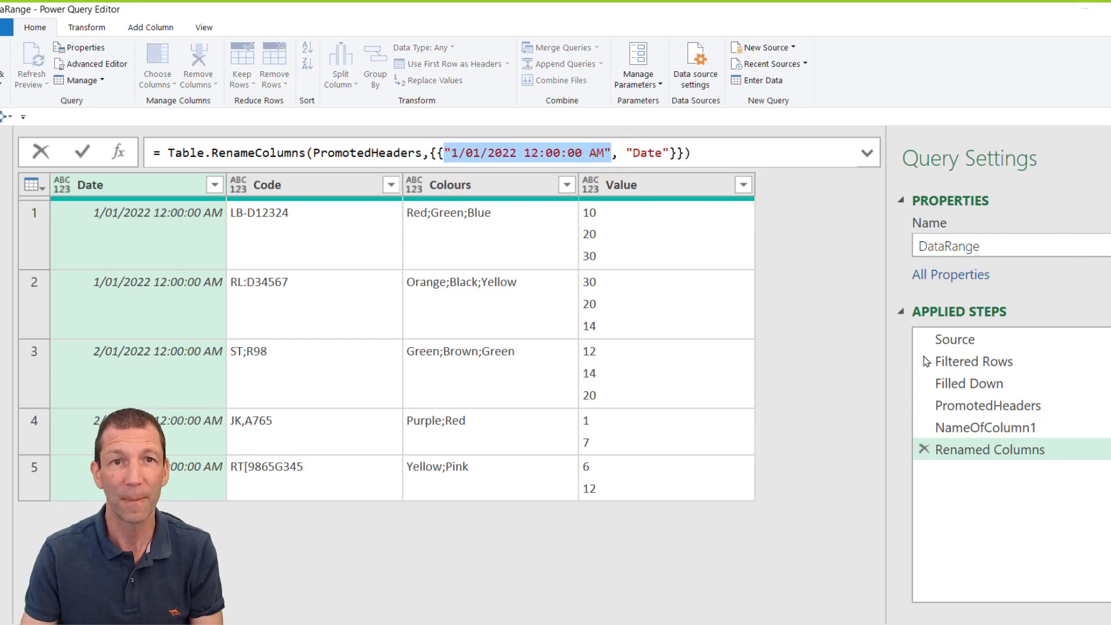
pyautogui.press('BackSpace')
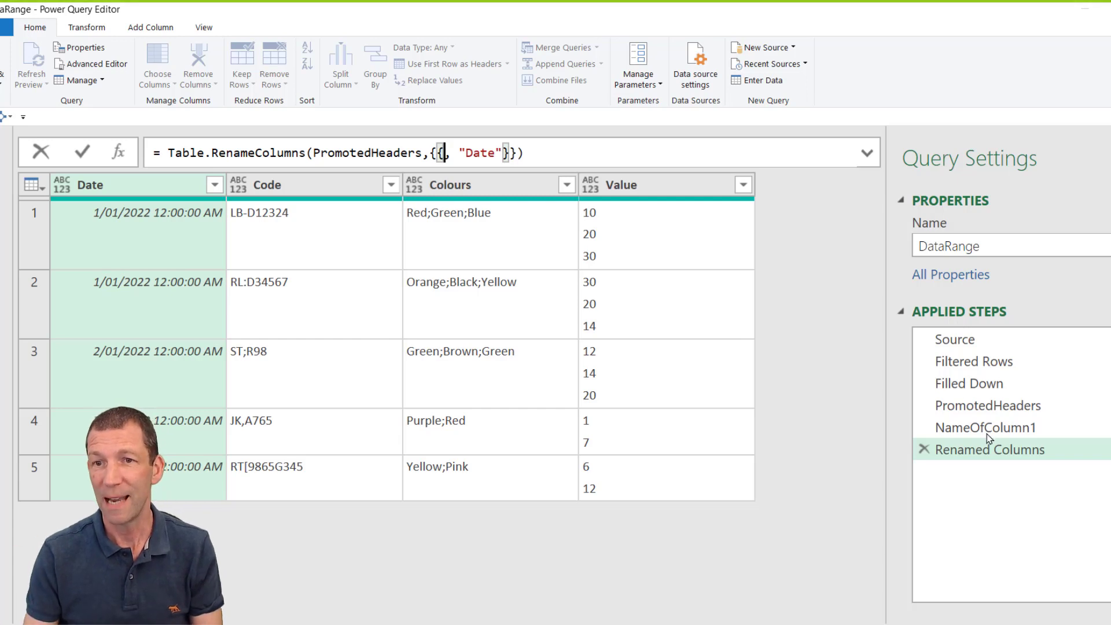
pyautogui.write('Name')
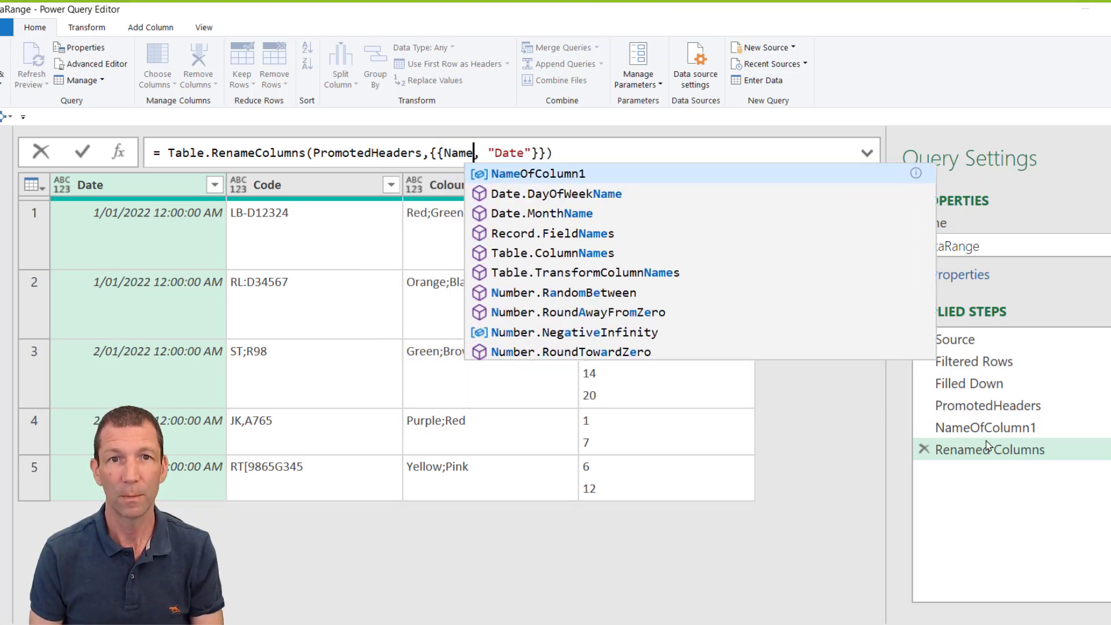
pyautogui.click(602, 173)
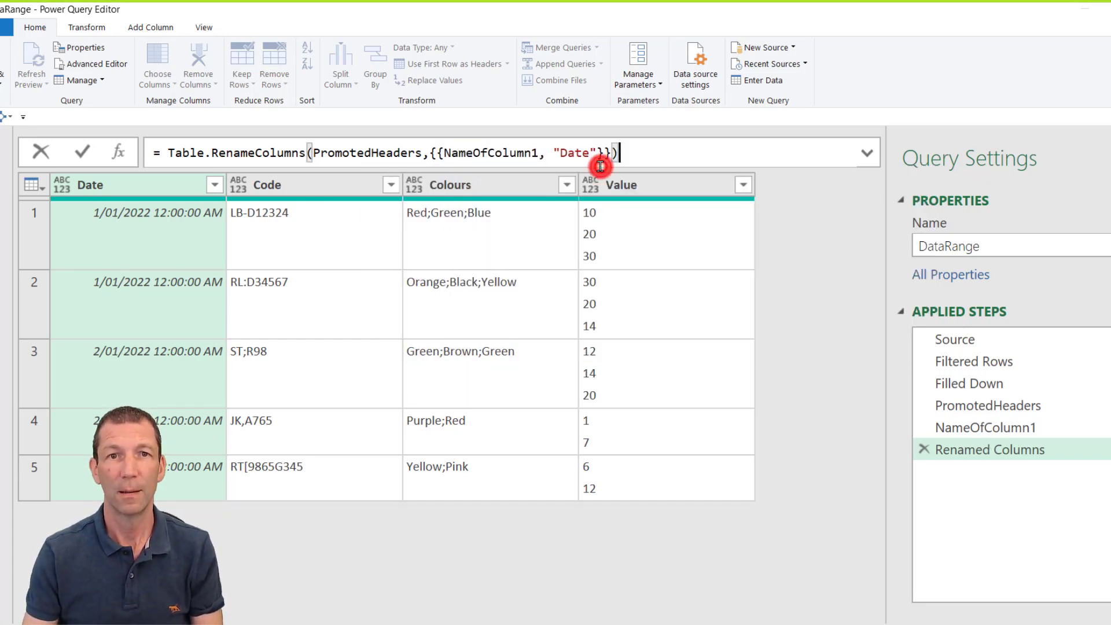
pyautogui.click(677, 161)
pyautogui.press('Return')
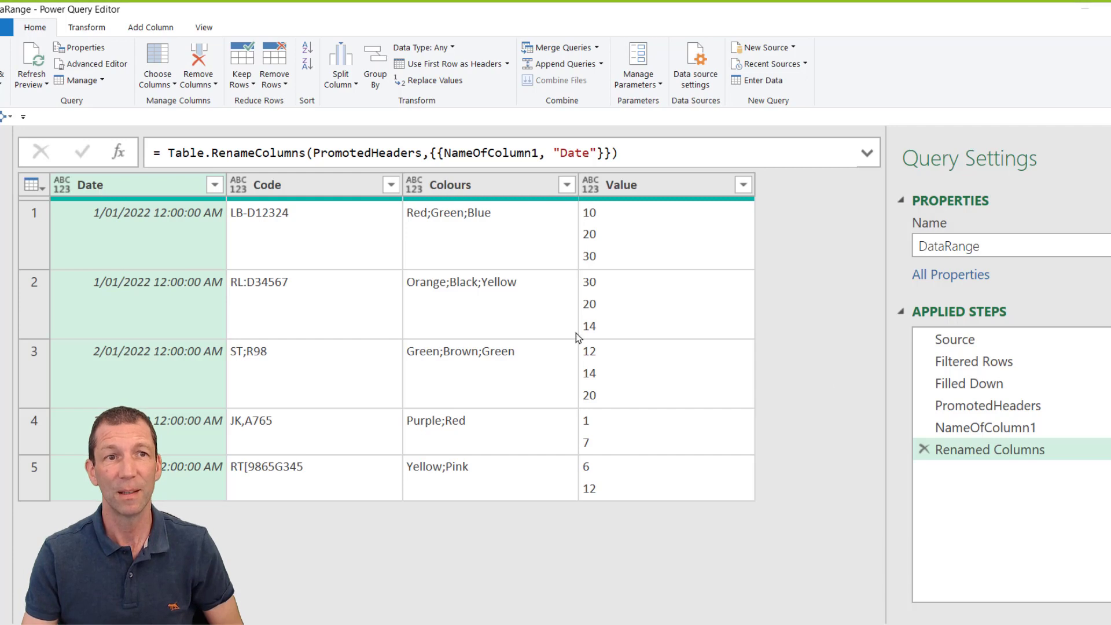
# Review the outputs of the NameOfColumn1, PromotedHeaders and Renamed Columns applied steps
pyautogui.click(1012, 426)
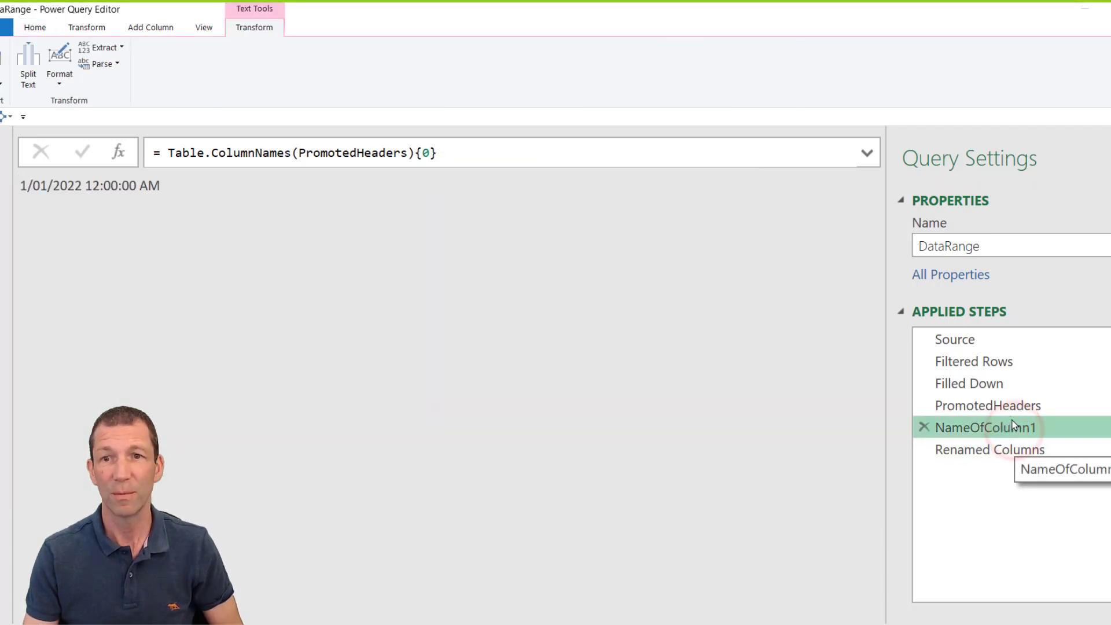
pyautogui.click(987, 410)
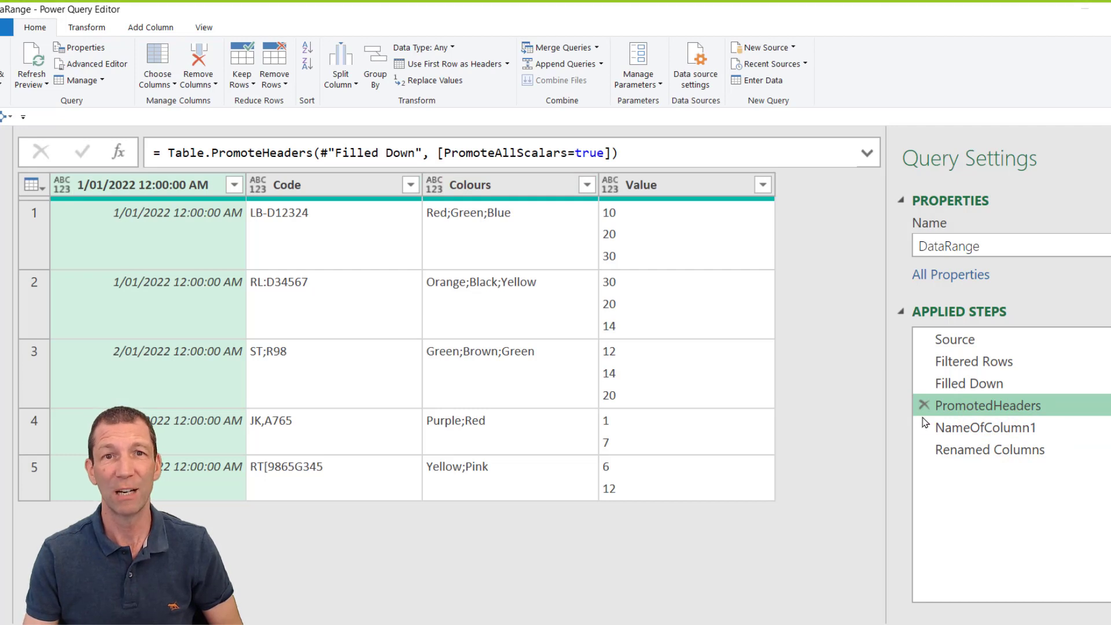
pyautogui.click(964, 426)
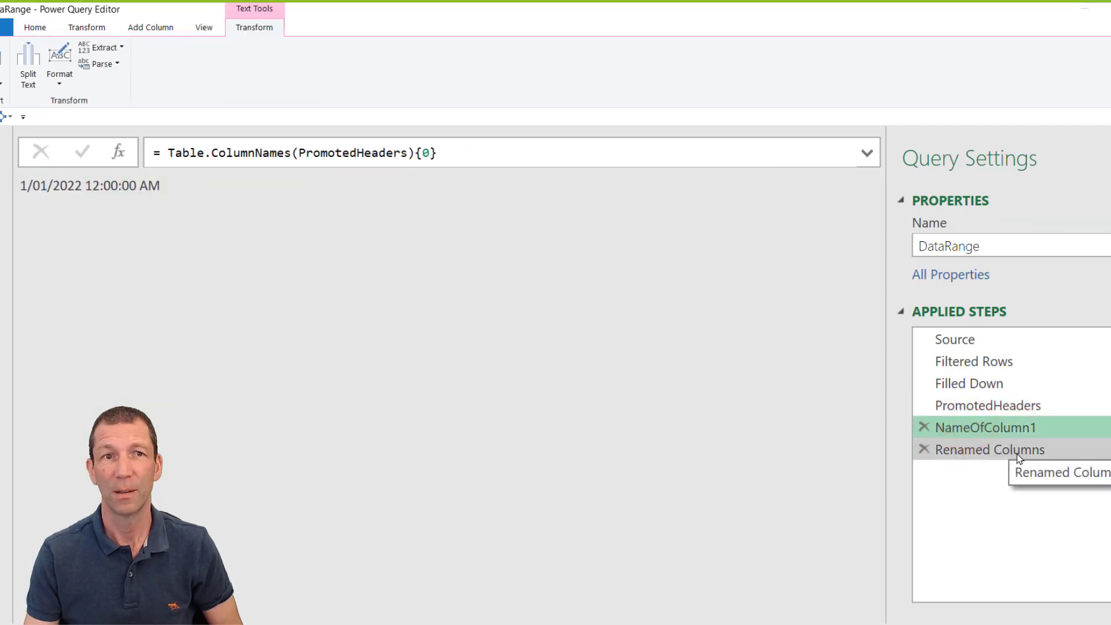
pyautogui.click(1020, 457)
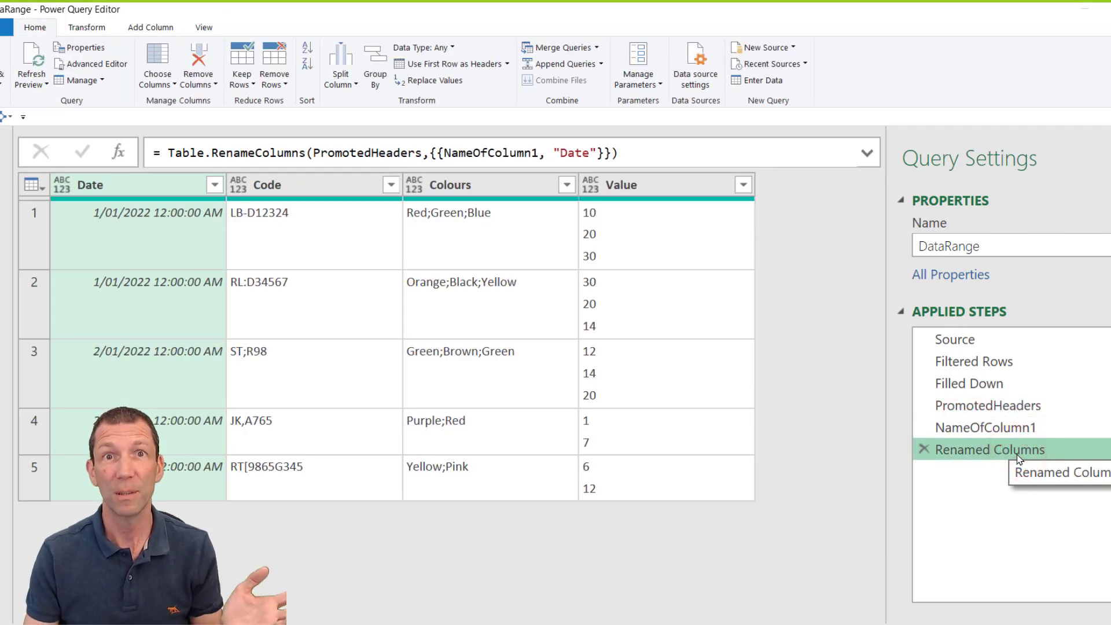
# Copy the Table.ColumnNames(PromotedHeaders){0} expression from the NameOfColumn1 step
pyautogui.click(993, 428)
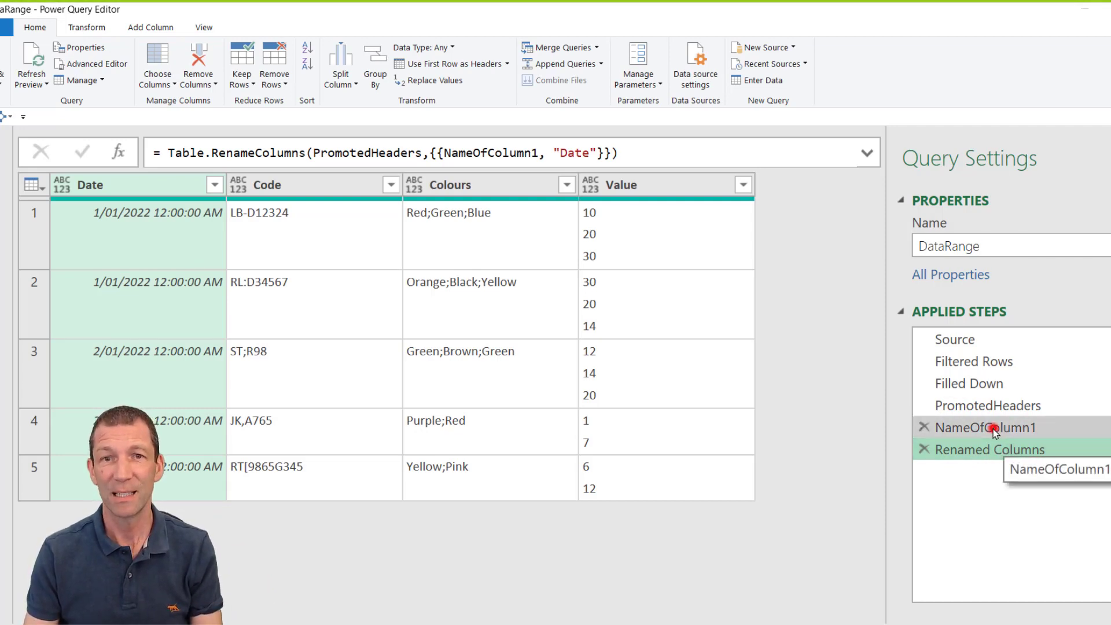
pyautogui.moveTo(169, 153); pyautogui.dragTo(503, 165)
pyautogui.hotkey('ctrl', 'c')
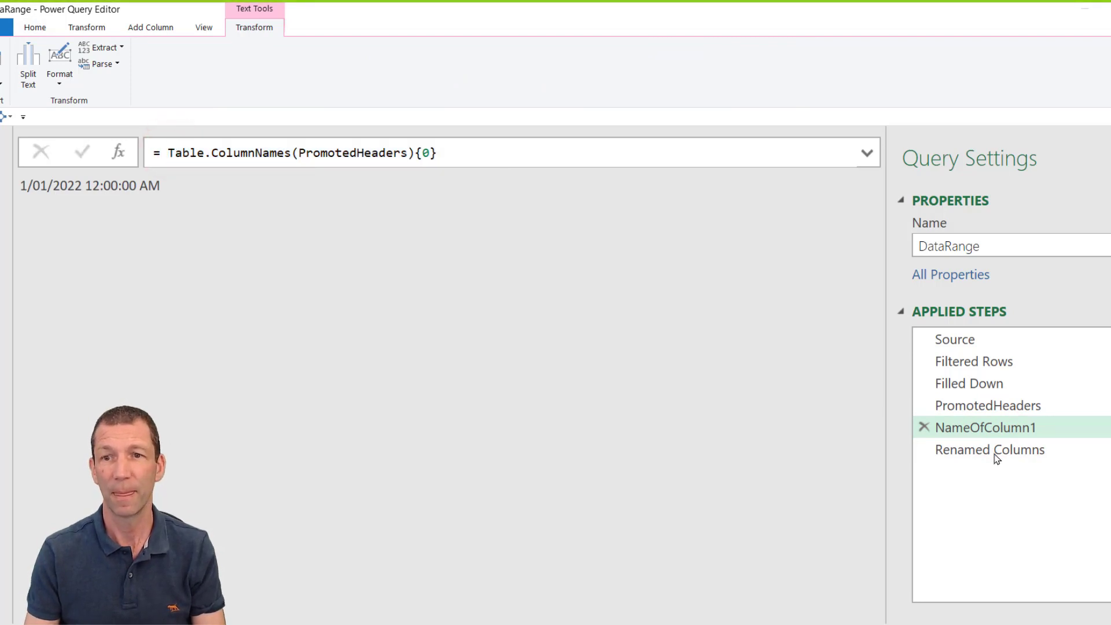
# Replace NameOfColumn1 in the Renamed Columns formula with the copied Table.ColumnNames(PromotedHeaders){0} expression
pyautogui.click(994, 451)
pyautogui.click(462, 153)
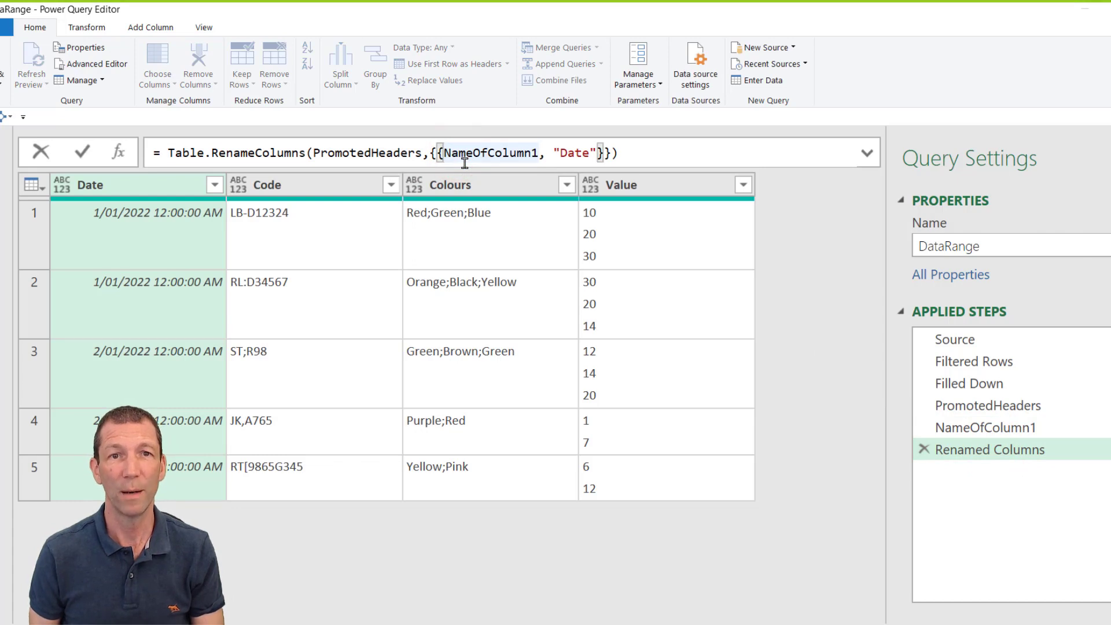
pyautogui.hotkey('shift', 'Right')
pyautogui.hotkey('shift', 'Right')
pyautogui.hotkey('shift', 'Right')
pyautogui.hotkey('shift', 'Right')
pyautogui.hotkey('shift', 'Right')
pyautogui.hotkey('shift', 'Right')
pyautogui.hotkey('shift', 'Right')
pyautogui.hotkey('shift', 'Right')
pyautogui.hotkey('shift', 'Right')
pyautogui.hotkey('shift', 'Right')
pyautogui.hotkey('shift', 'Right')
pyautogui.hotkey('shift', 'Right')
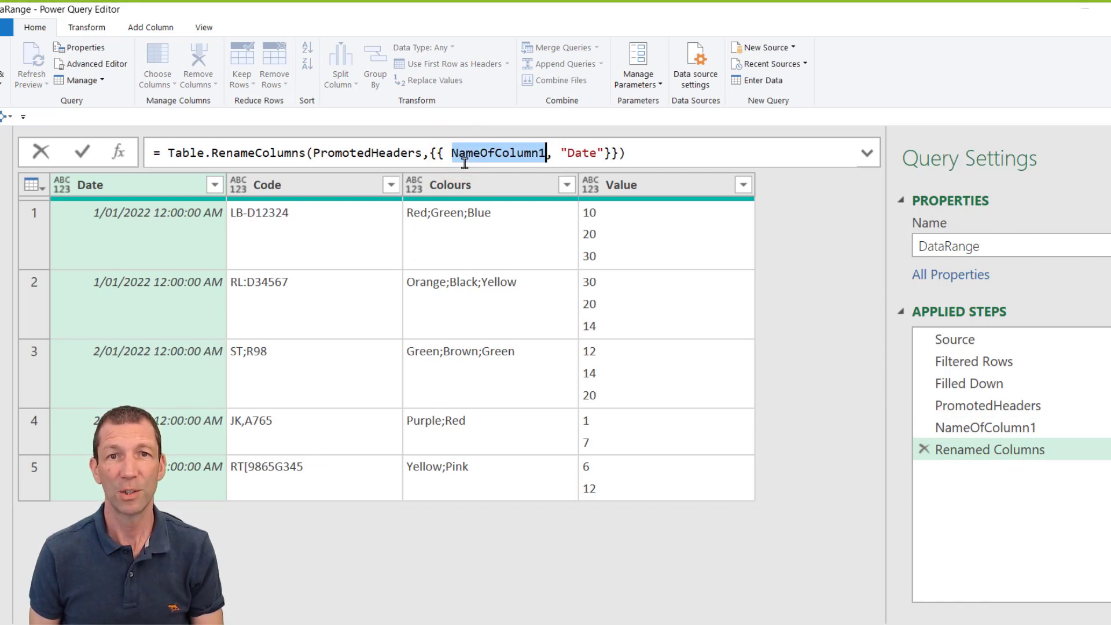
pyautogui.hotkey('ctrl', 'v')
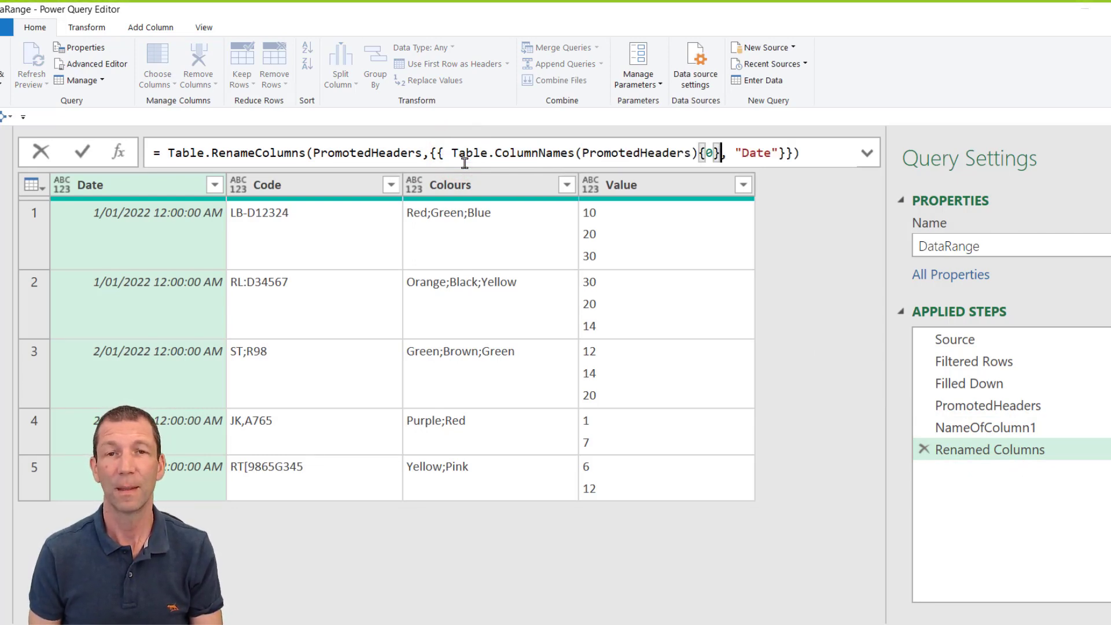
pyautogui.press('Return')
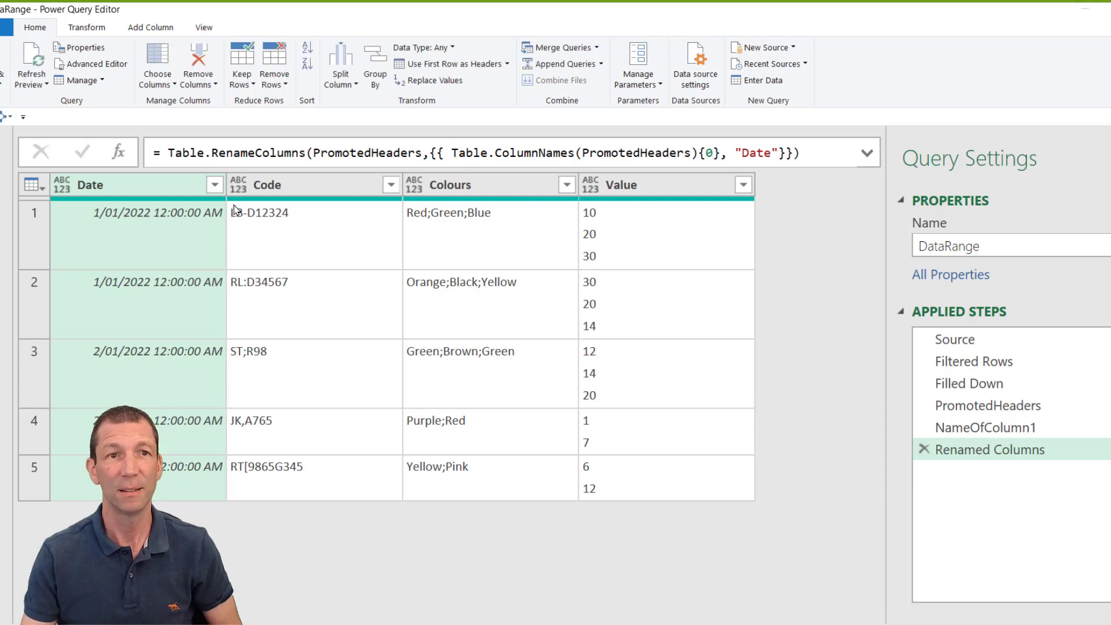
# Delete the NameOfColumn1 applied step from the DataRange query
pyautogui.click(1007, 428)
pyautogui.click(923, 428)
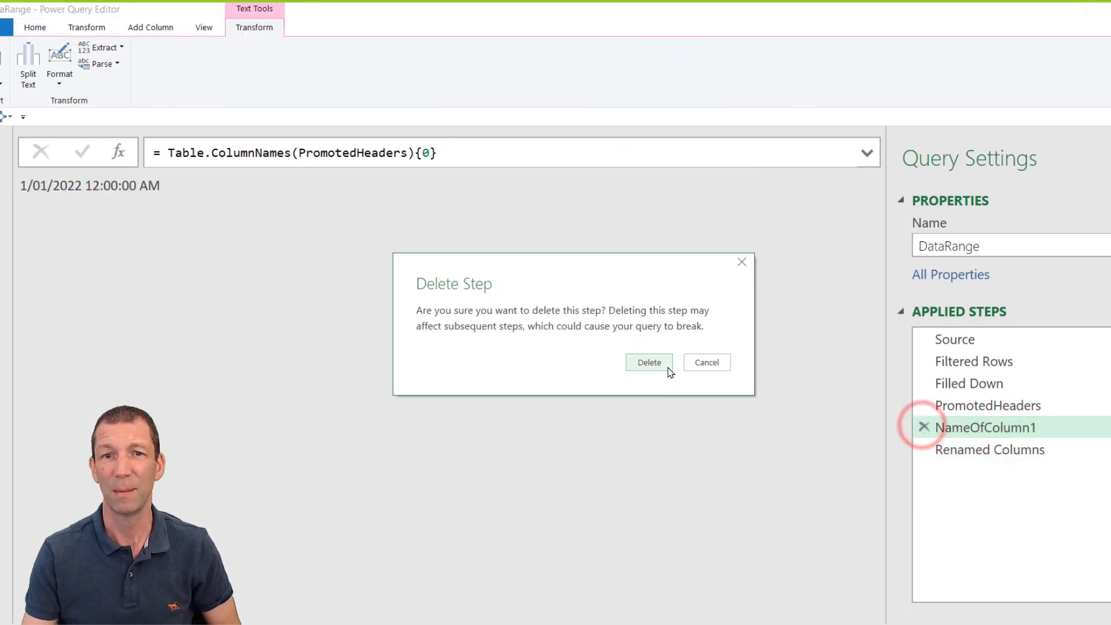
pyautogui.click(666, 366)
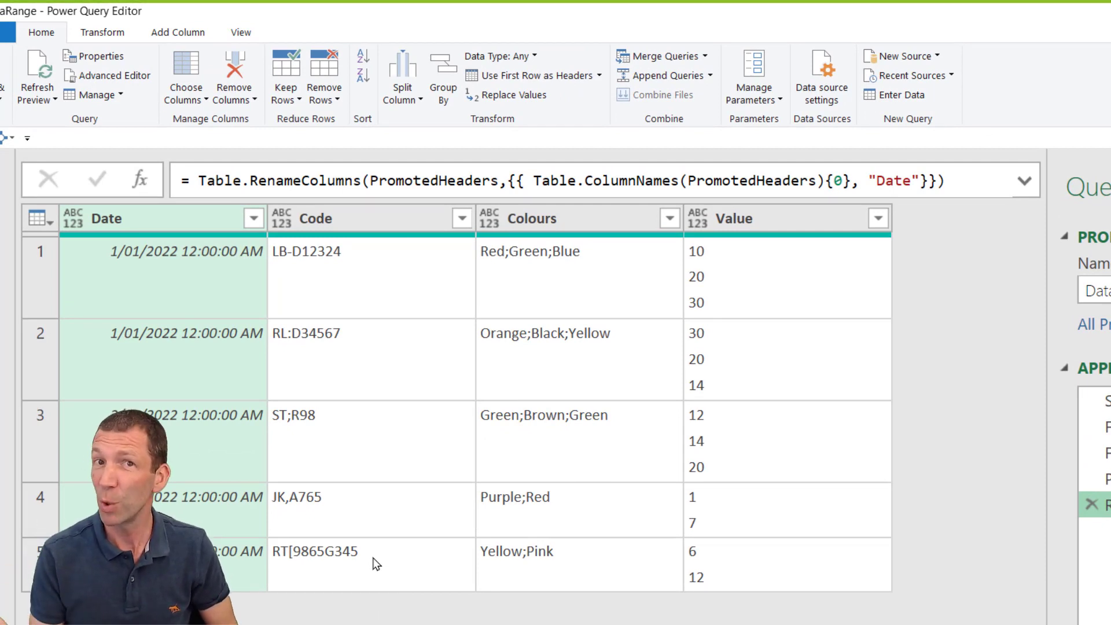
# Extract a text range from the Code column with starting index 3 and 99 characters
pyautogui.click(322, 217)
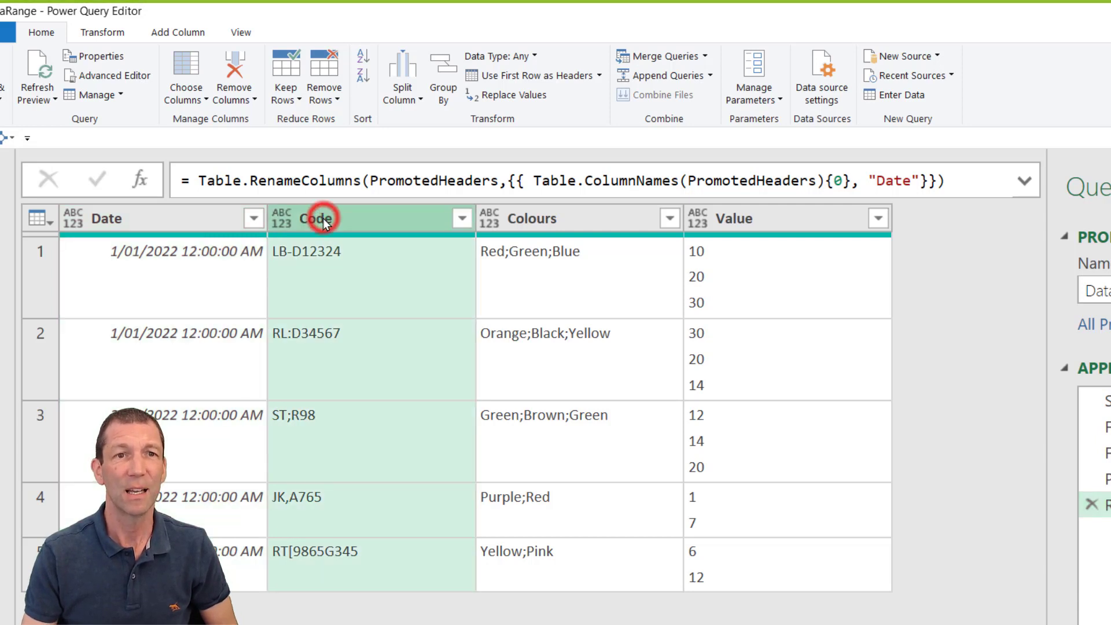
pyautogui.click(110, 32)
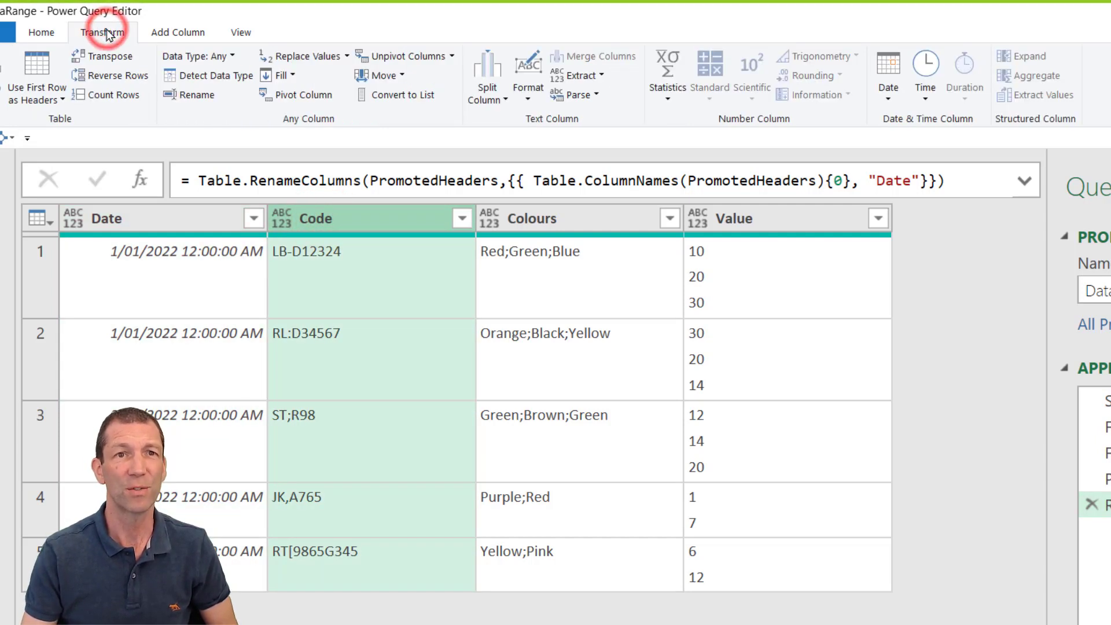
pyautogui.click(602, 76)
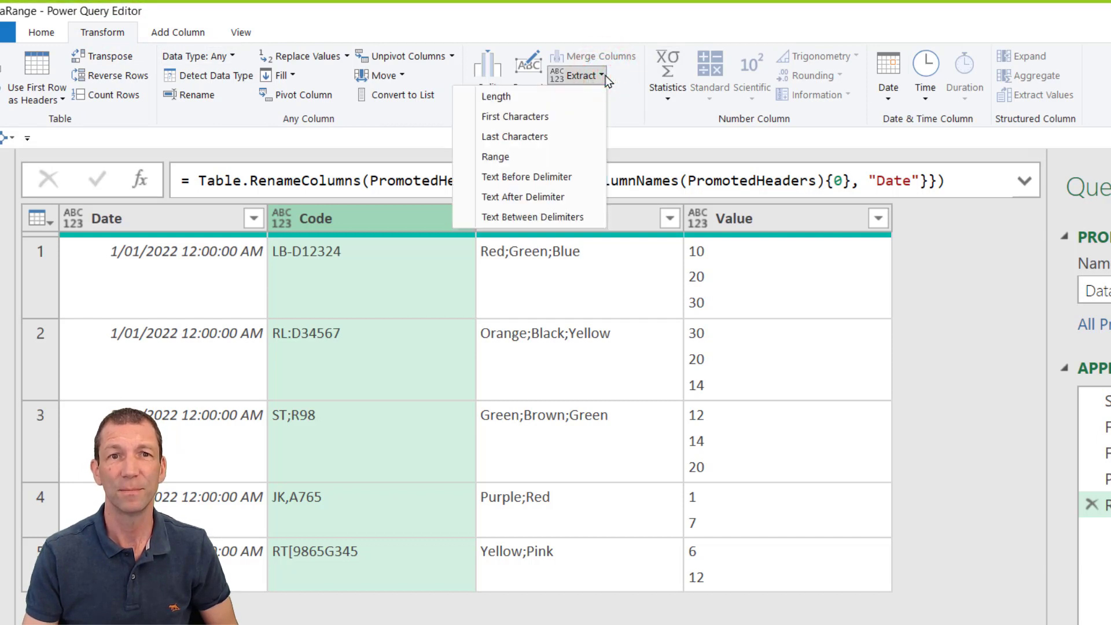
pyautogui.click(541, 155)
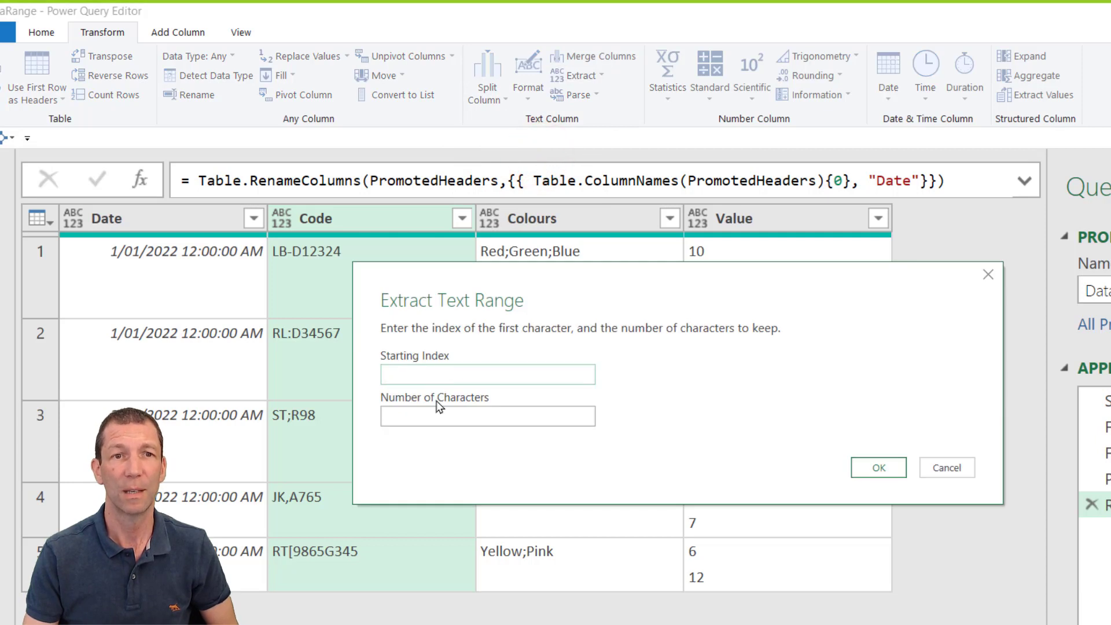
pyautogui.write('3')
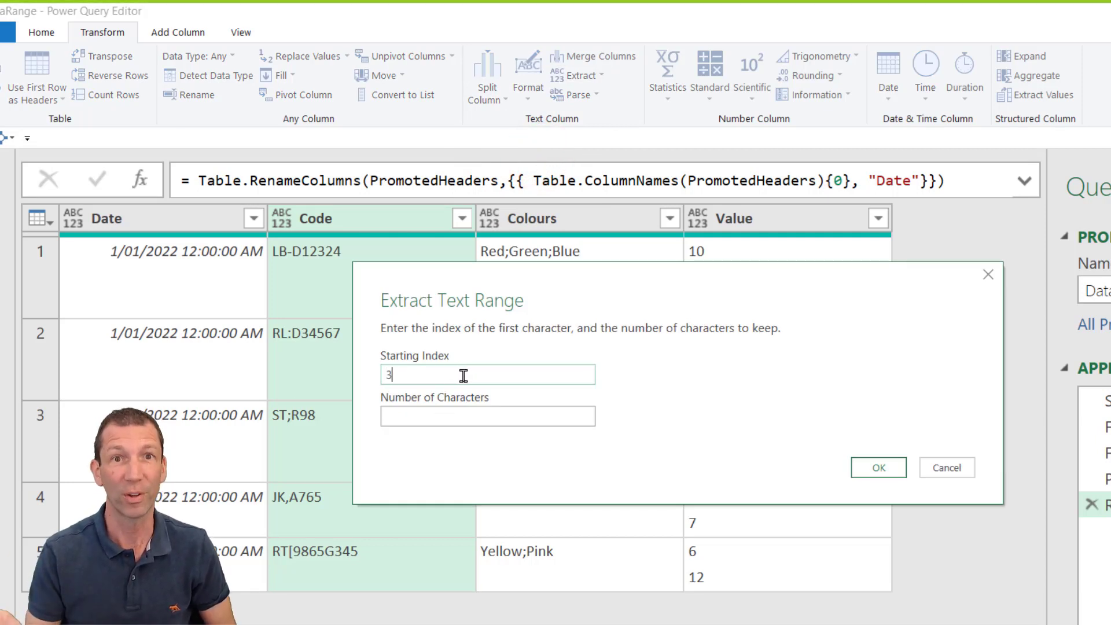
pyautogui.click(453, 412)
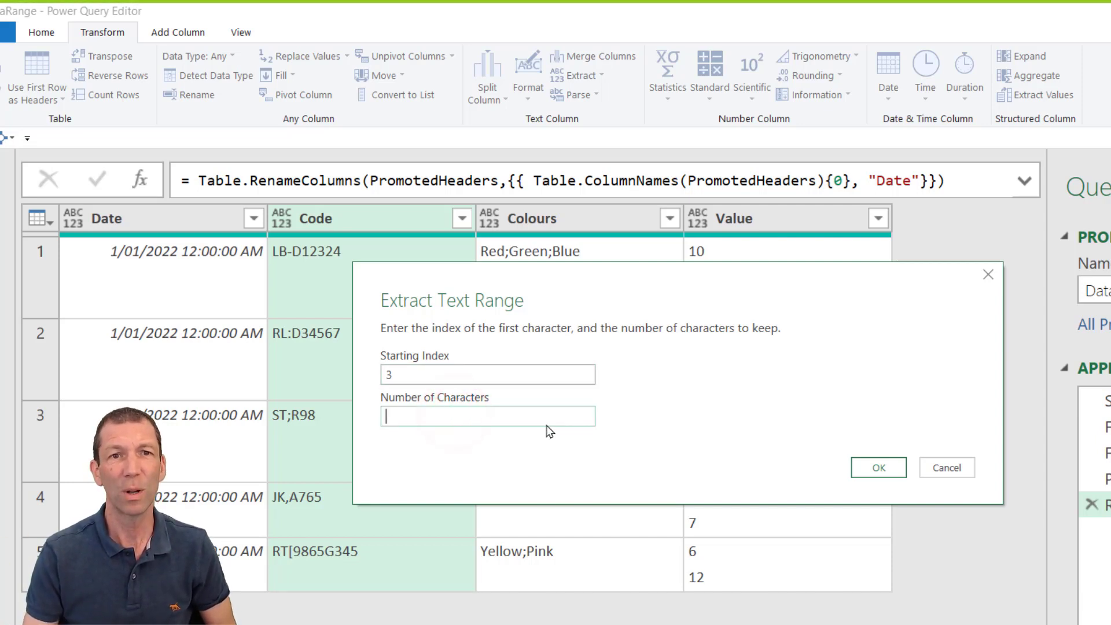
pyautogui.click(866, 468)
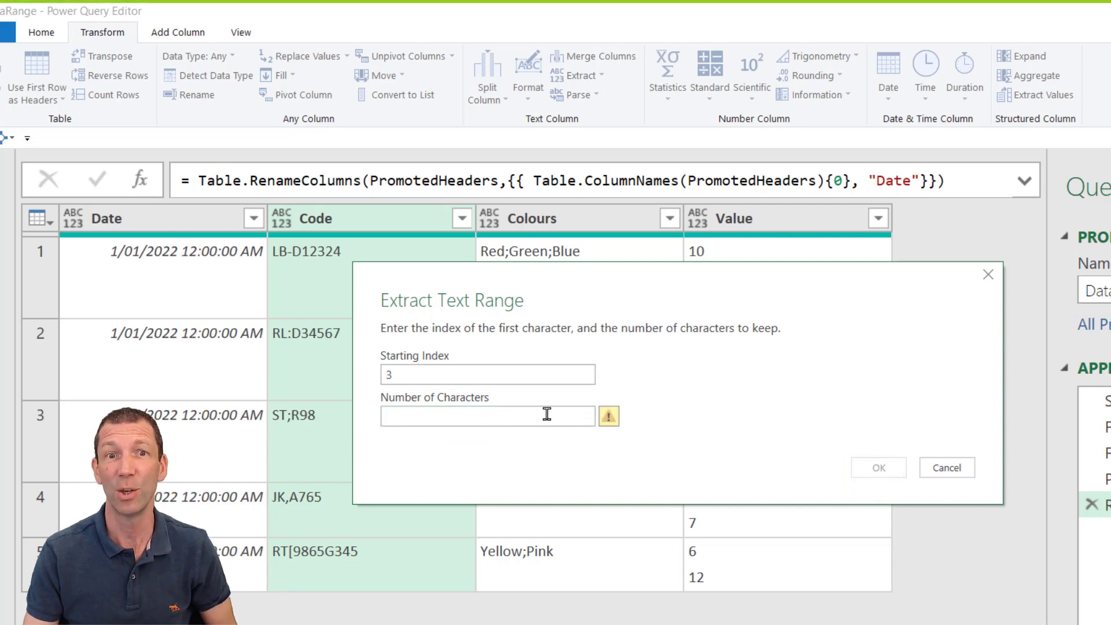
pyautogui.click(485, 414)
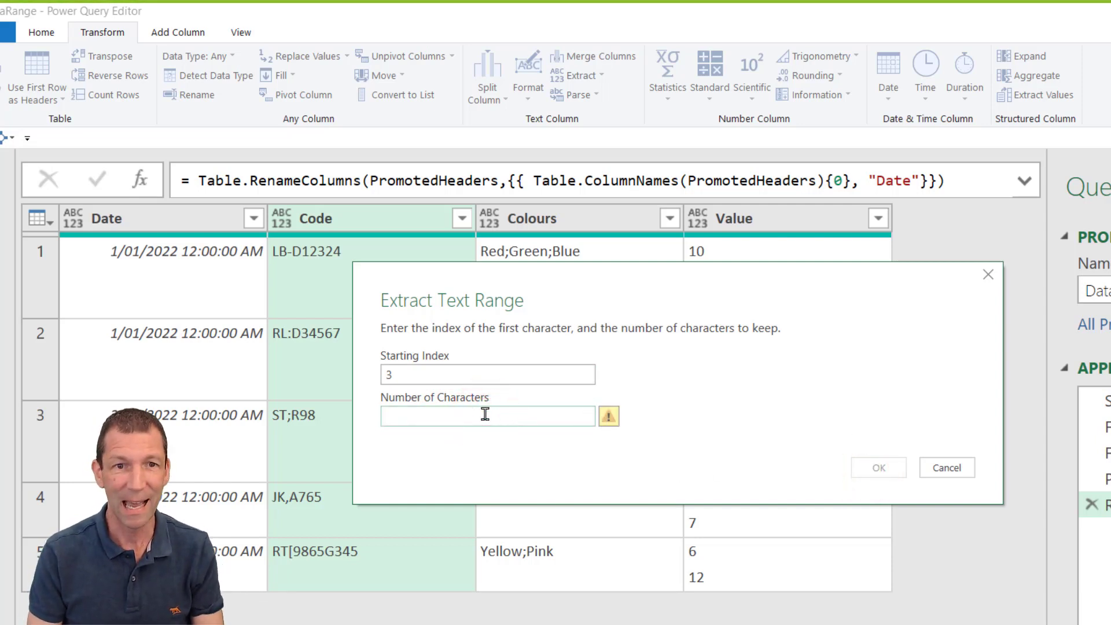
pyautogui.write('99')
pyautogui.click(891, 470)
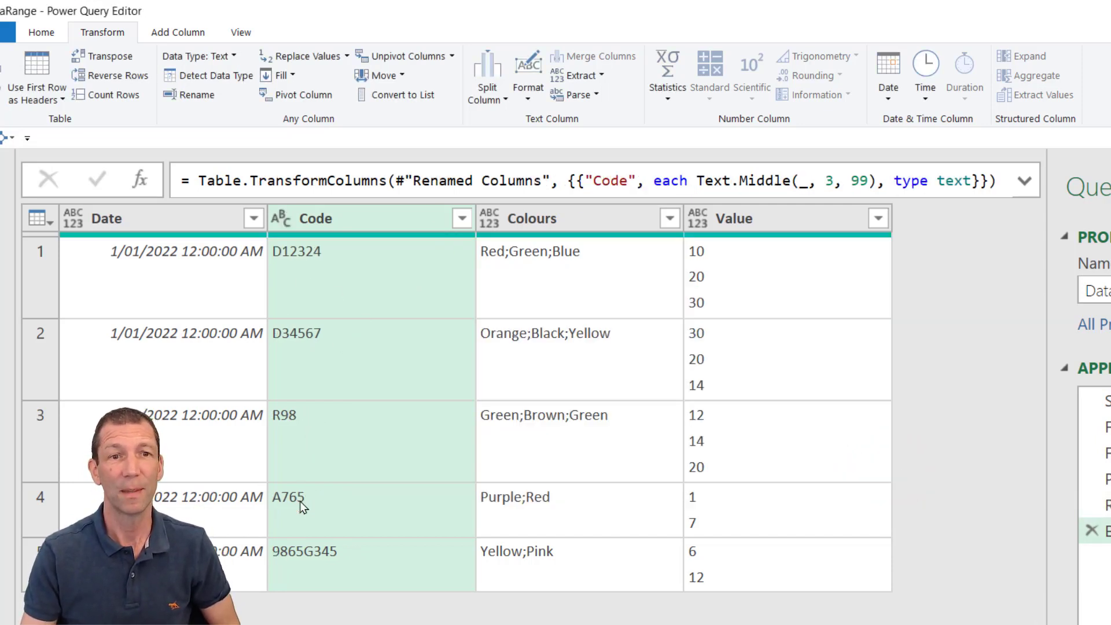
# Remove the 99 character-count argument from the Code column's Text.Middle formula, and delete that extraction step
pyautogui.doubleClick(866, 180)
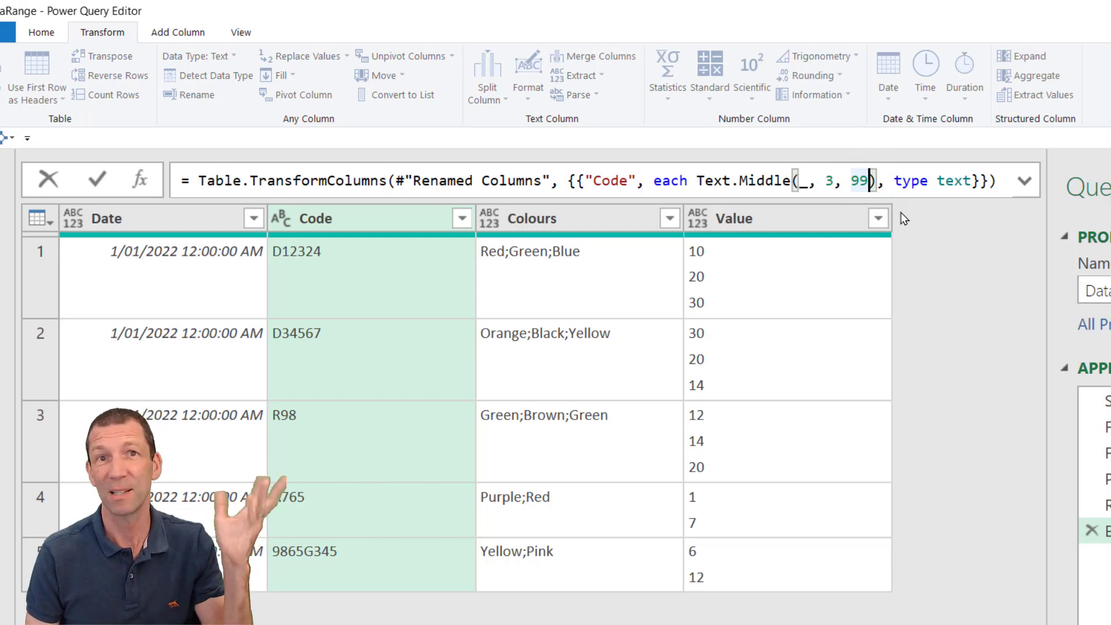
pyautogui.press('BackSpace')
pyautogui.press('BackSpace')
pyautogui.press('BackSpace')
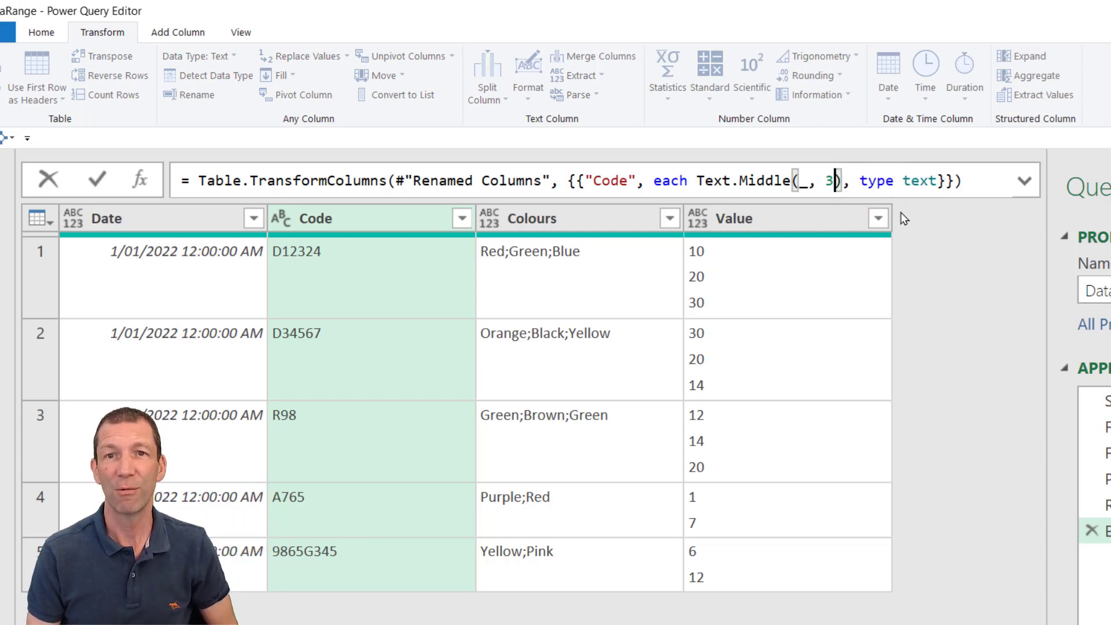
pyautogui.press('Return')
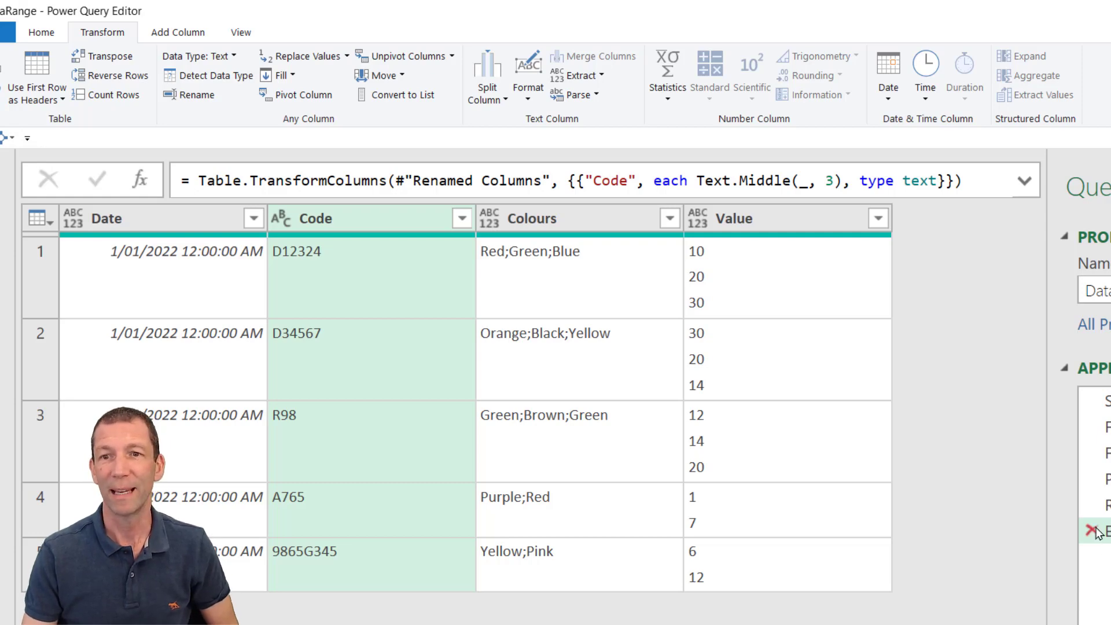
pyautogui.click(1091, 530)
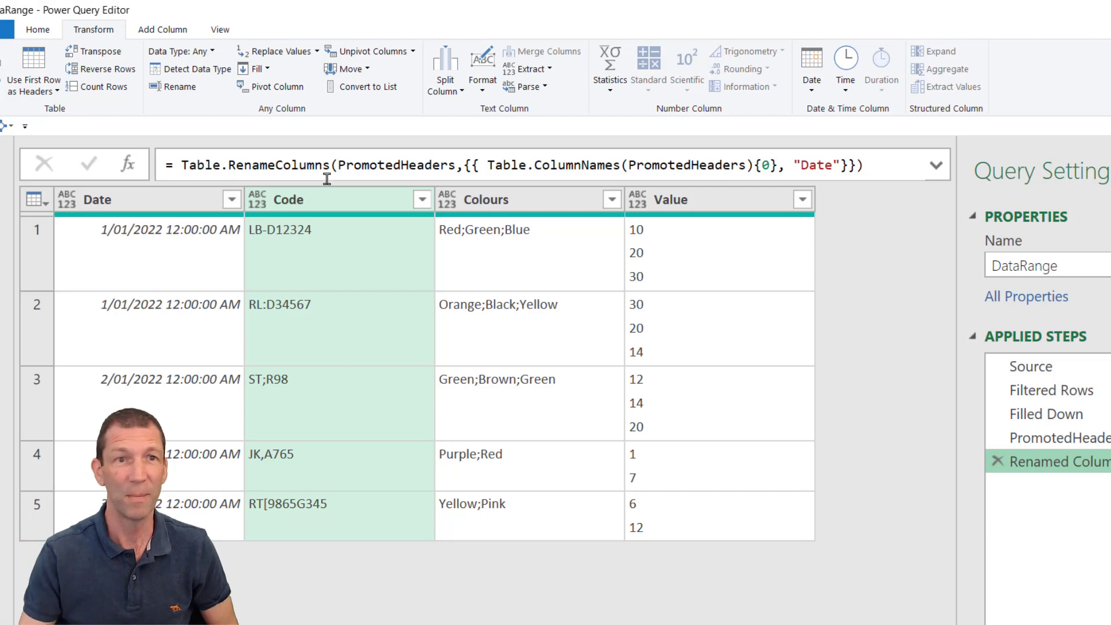
# Split the Code column by positions, using position 3
pyautogui.rightClick(310, 204)
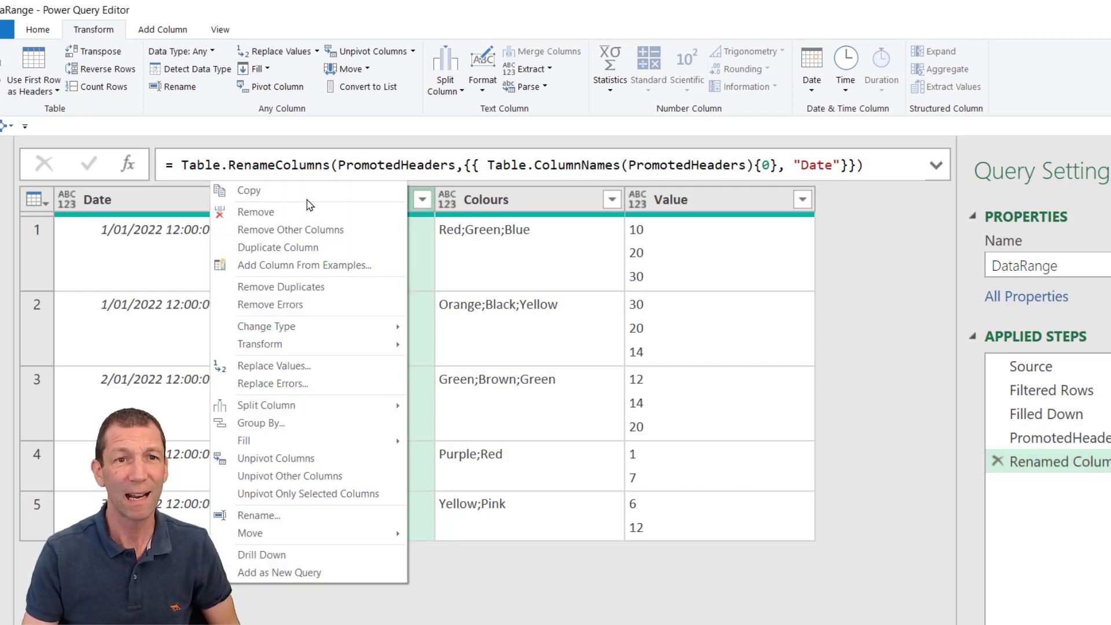
pyautogui.click(302, 404)
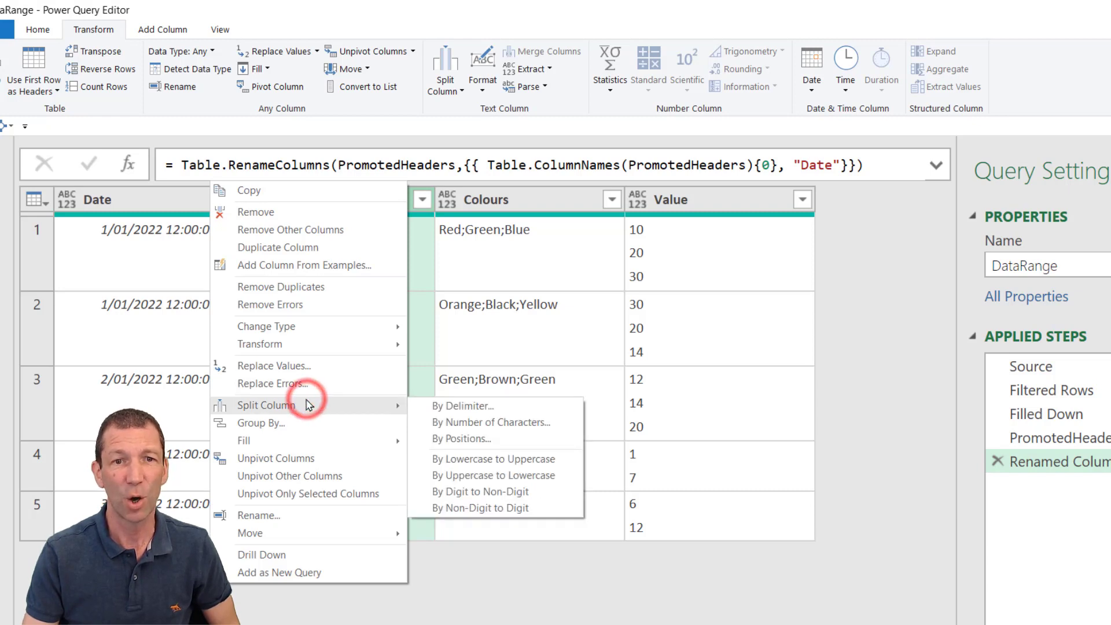
pyautogui.click(512, 442)
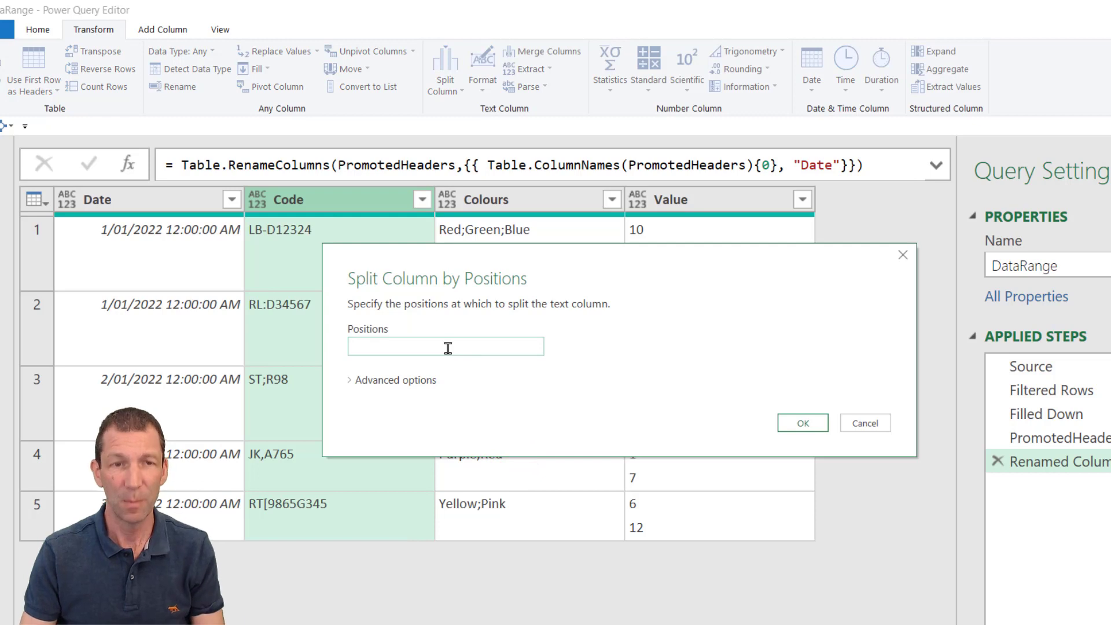
pyautogui.click(817, 429)
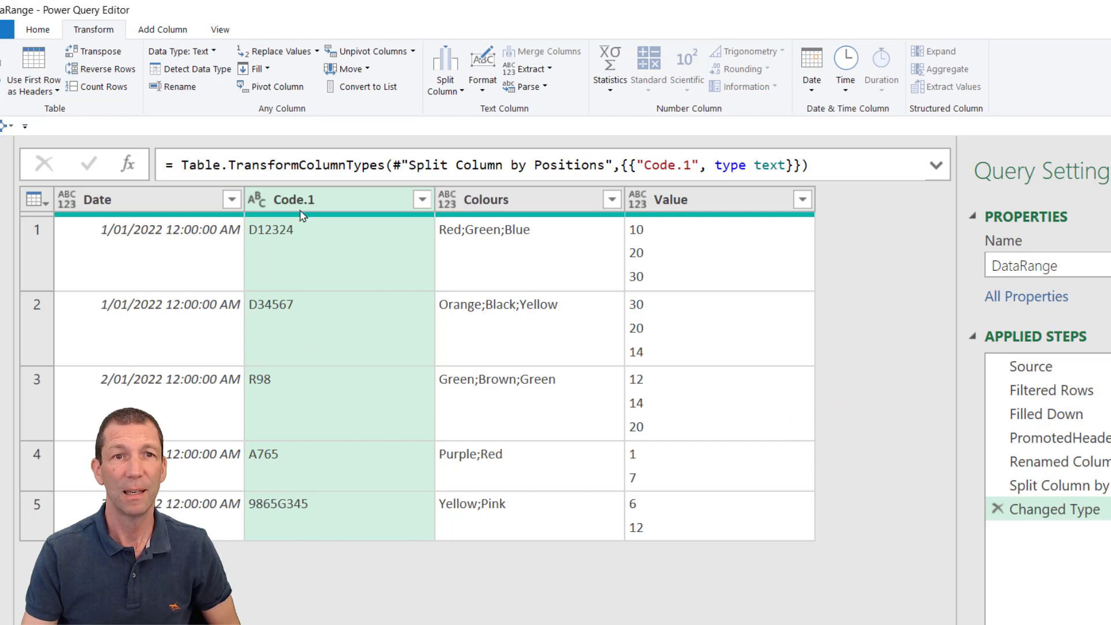
# Try to change the column name Code.1 to Code in the Changed Type formula
pyautogui.click(691, 165)
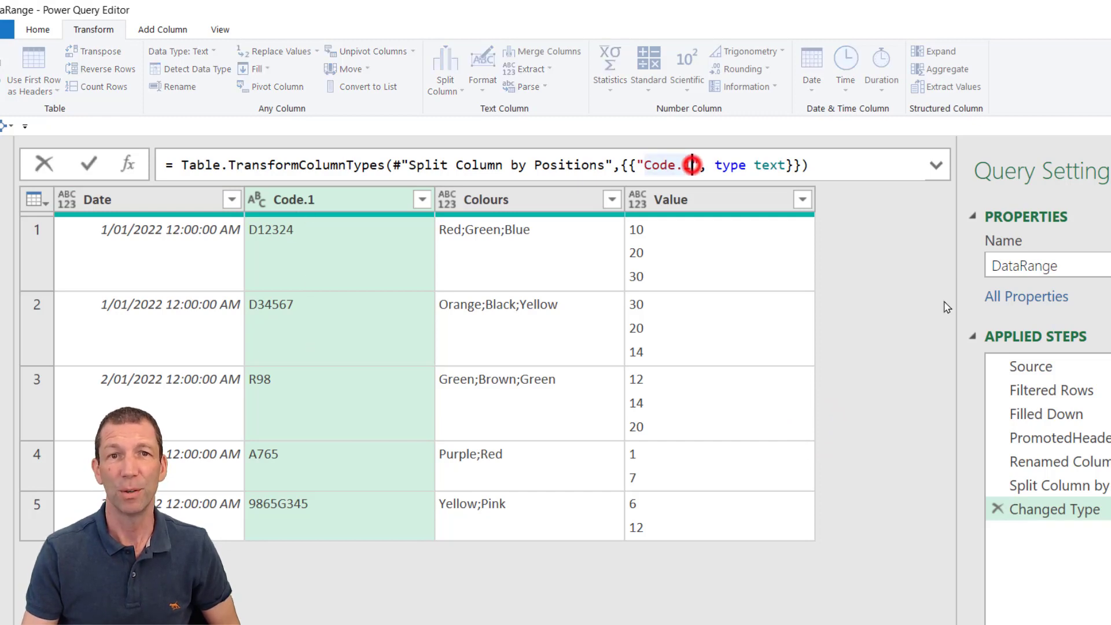
pyautogui.press('BackSpace')
pyautogui.press('BackSpace')
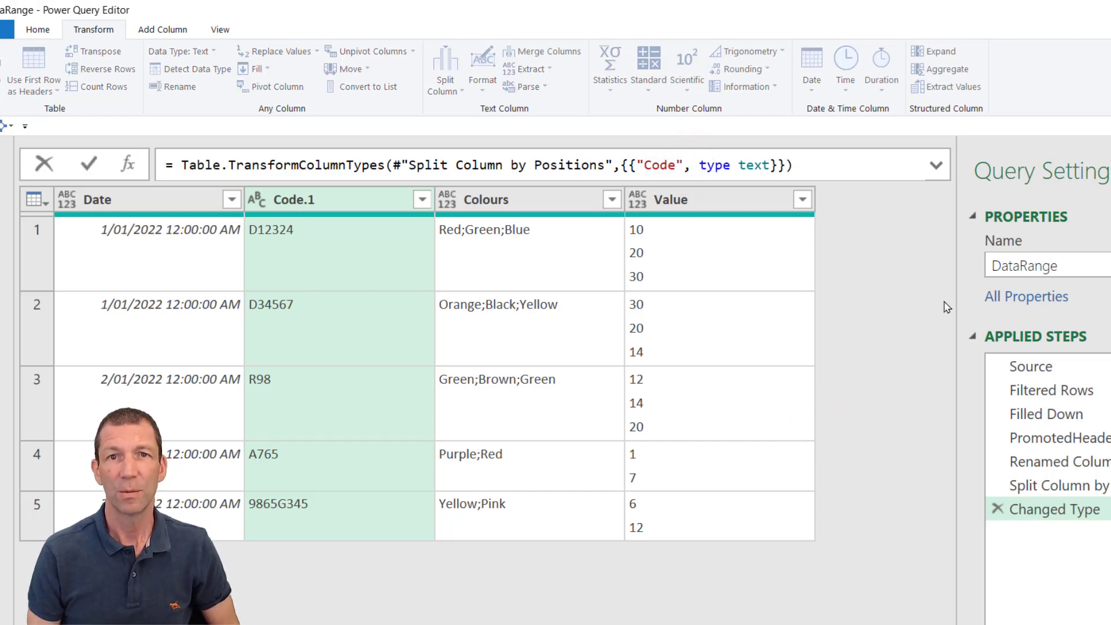
pyautogui.press('Return')
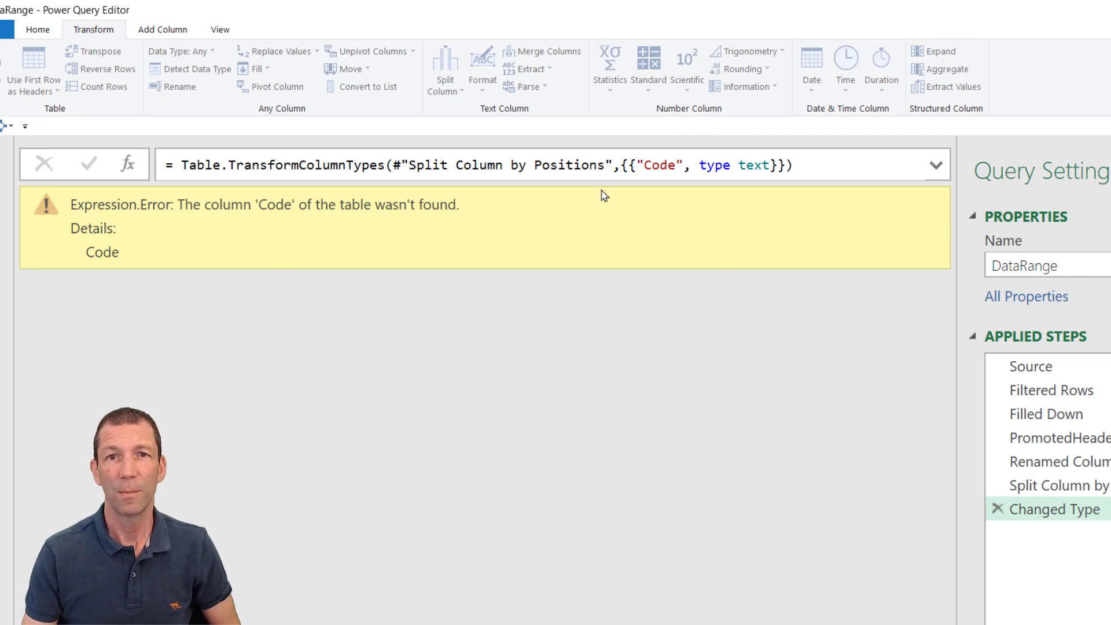
# Delete the Changed Type step and rename the output column Code.1 to Code in the Split Column by Positions formula
pyautogui.click(996, 510)
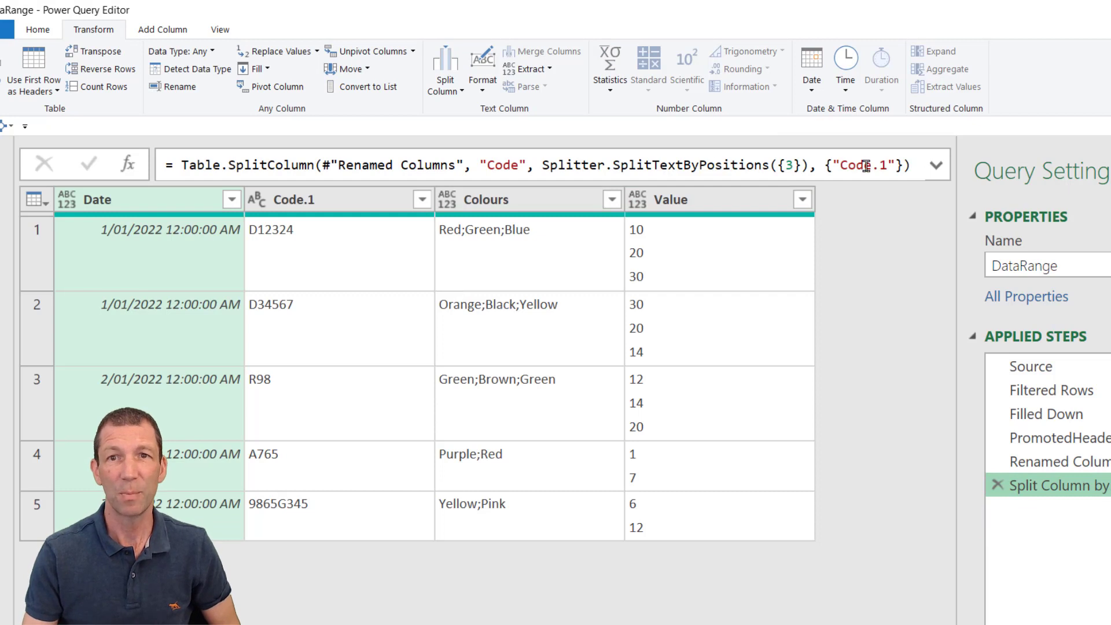
pyautogui.click(887, 164)
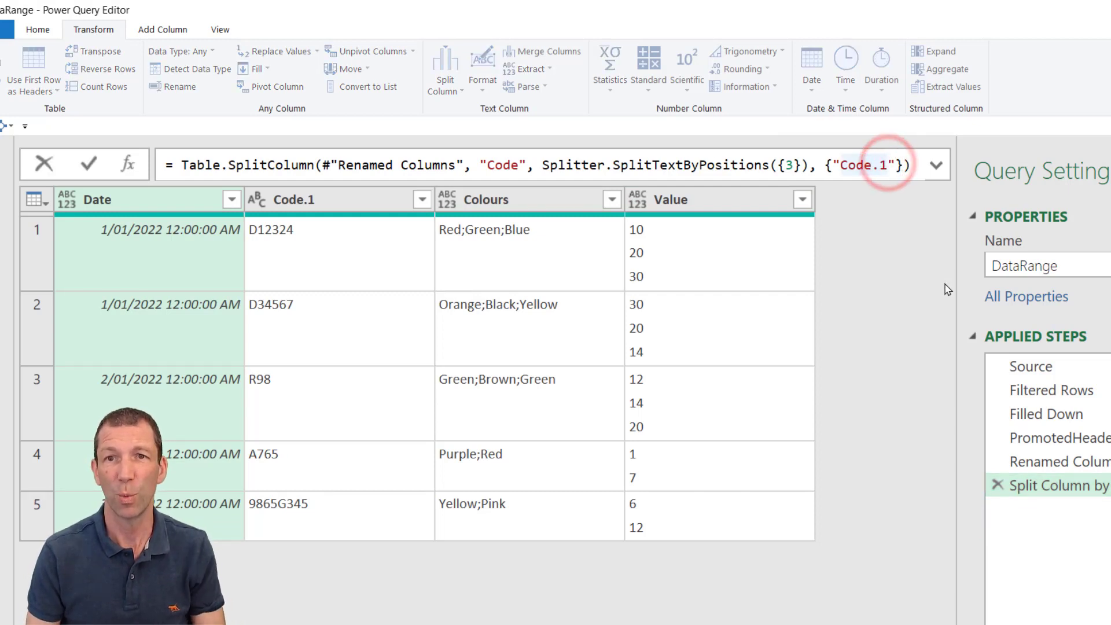
pyautogui.press('BackSpace')
pyautogui.press('BackSpace')
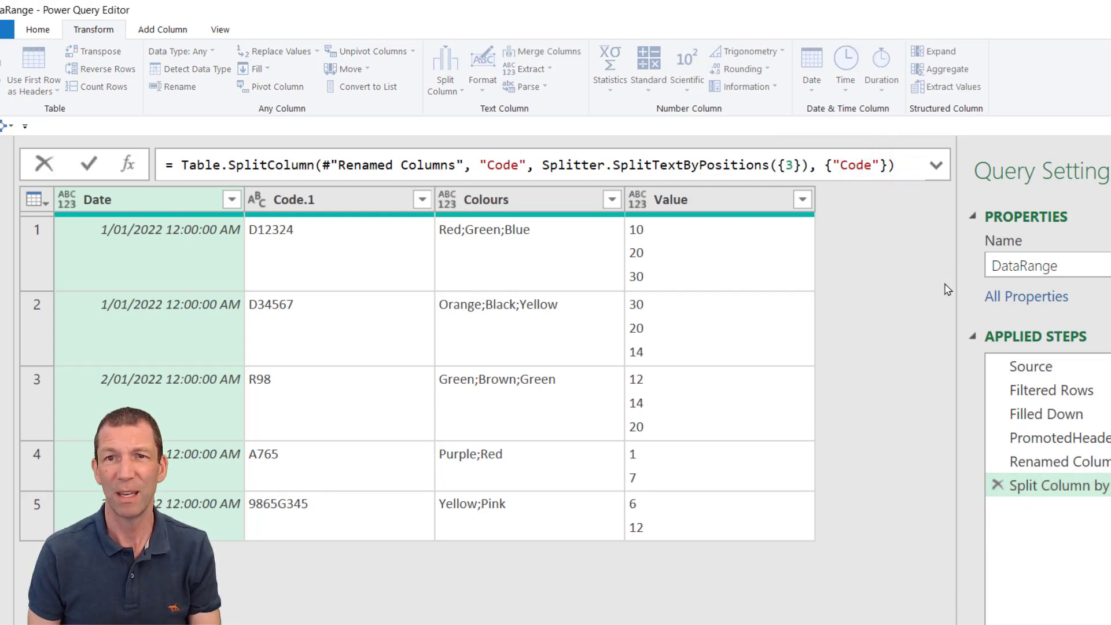
pyautogui.press('Return')
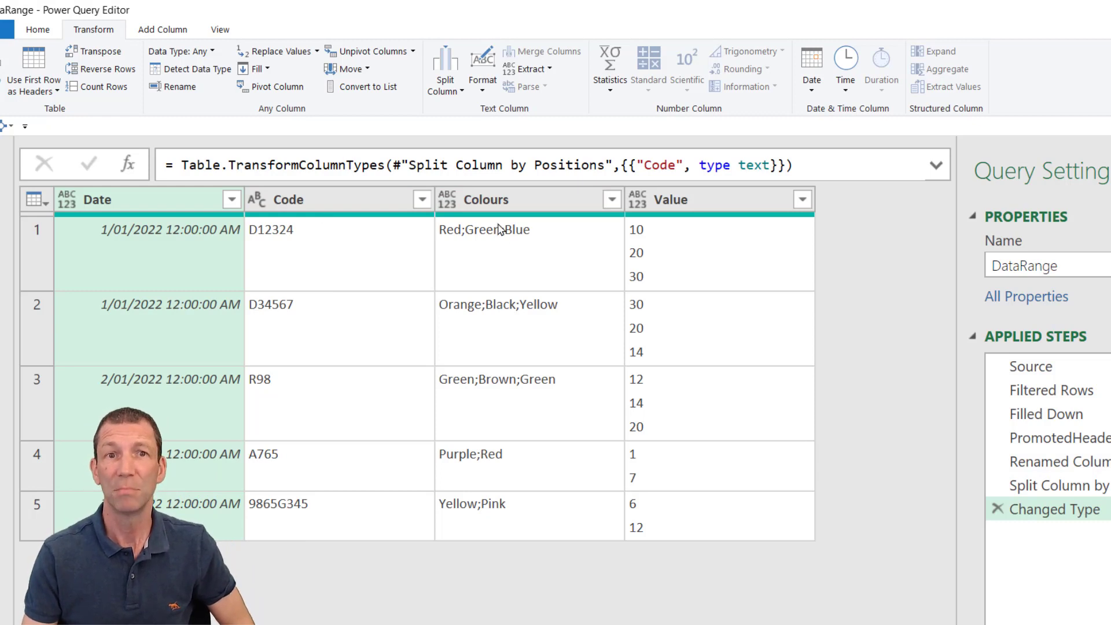
# Try splitting the Colours column by semicolon into rows at each occurrence of the delimiter
pyautogui.click(484, 203)
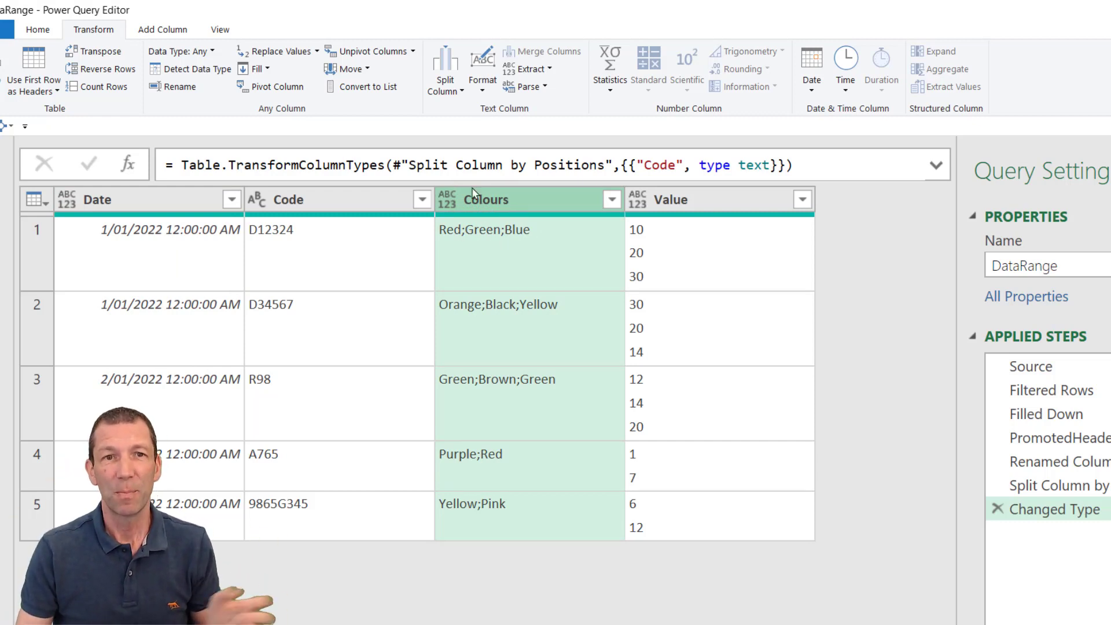
pyautogui.rightClick(503, 204)
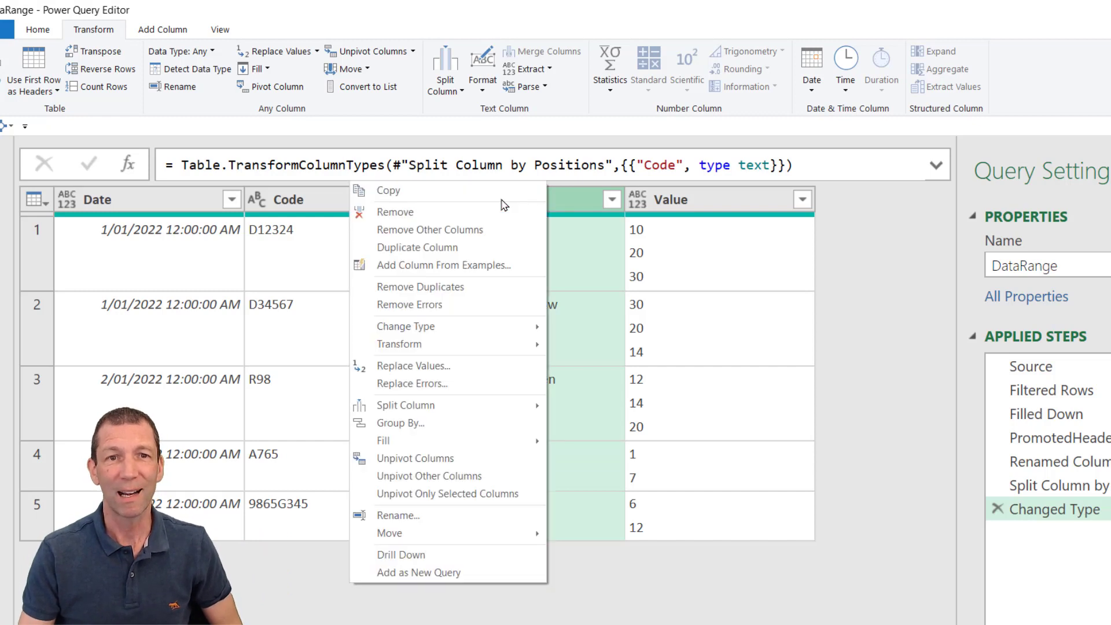
pyautogui.click(449, 406)
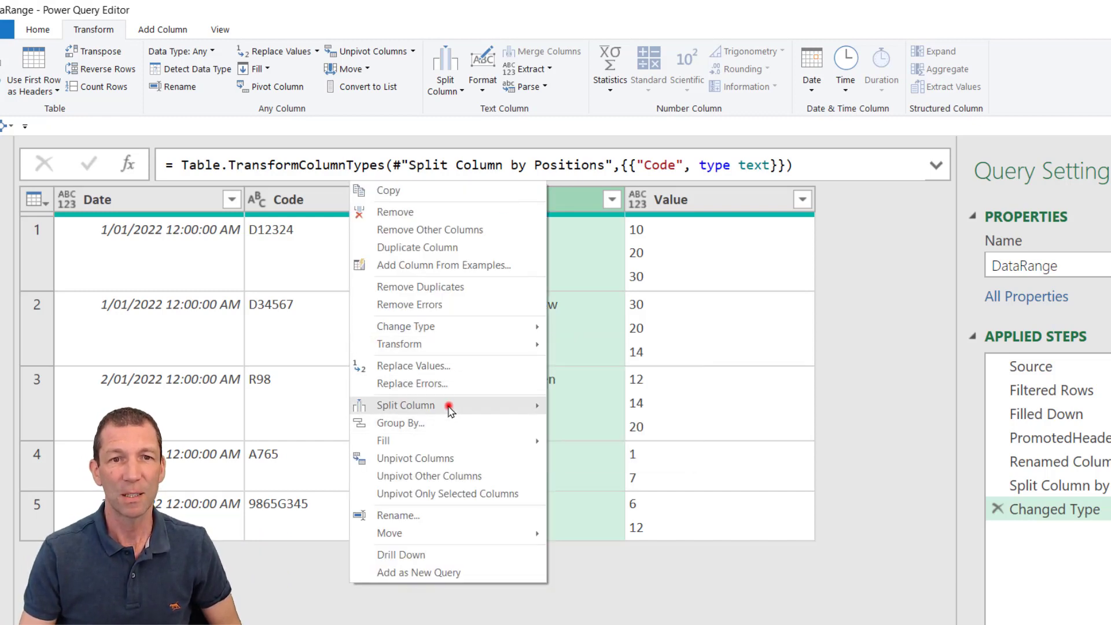
pyautogui.click(629, 406)
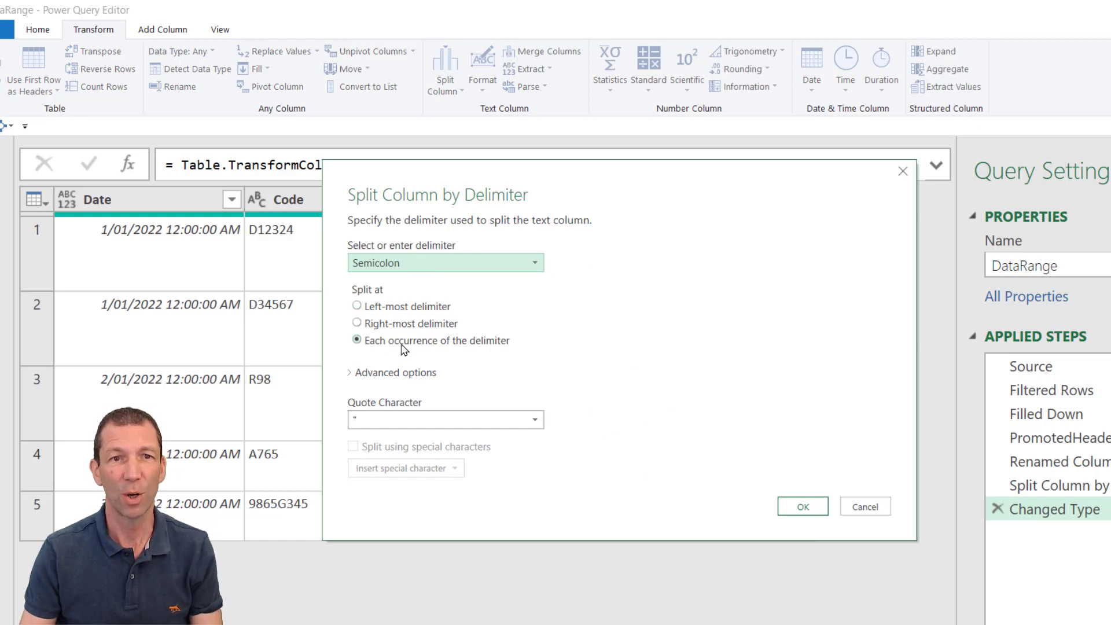
pyautogui.click(390, 372)
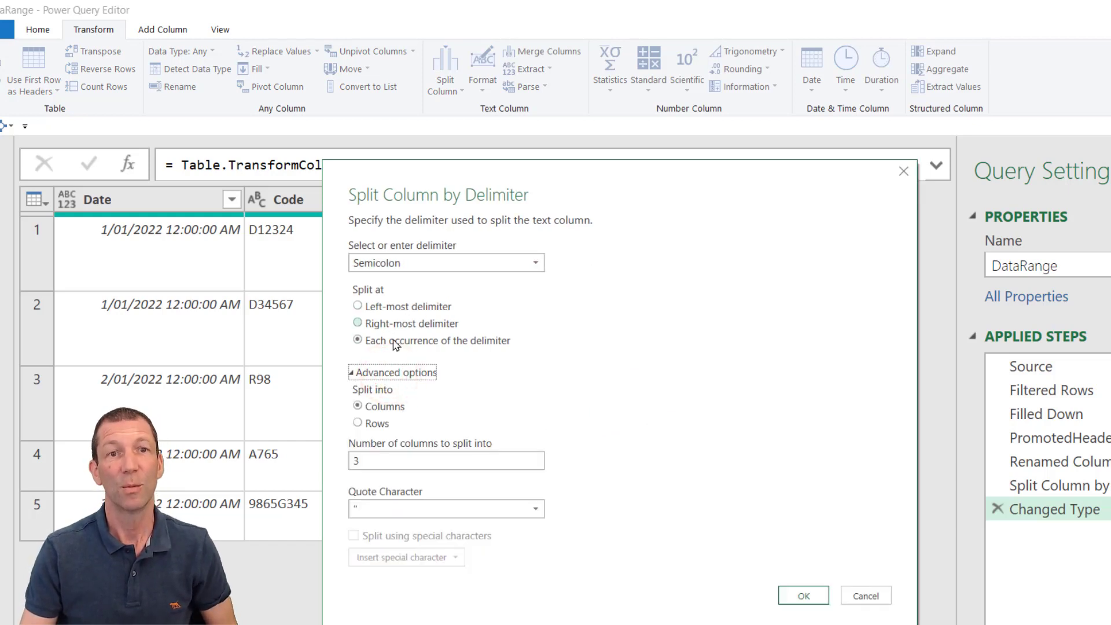
pyautogui.click(369, 424)
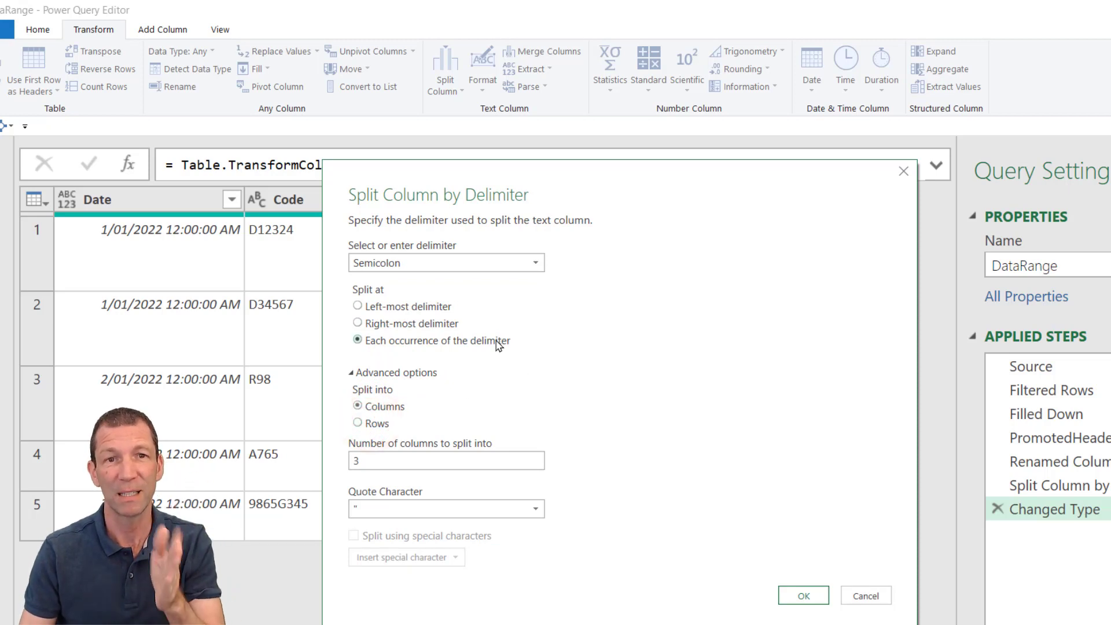
pyautogui.click(373, 422)
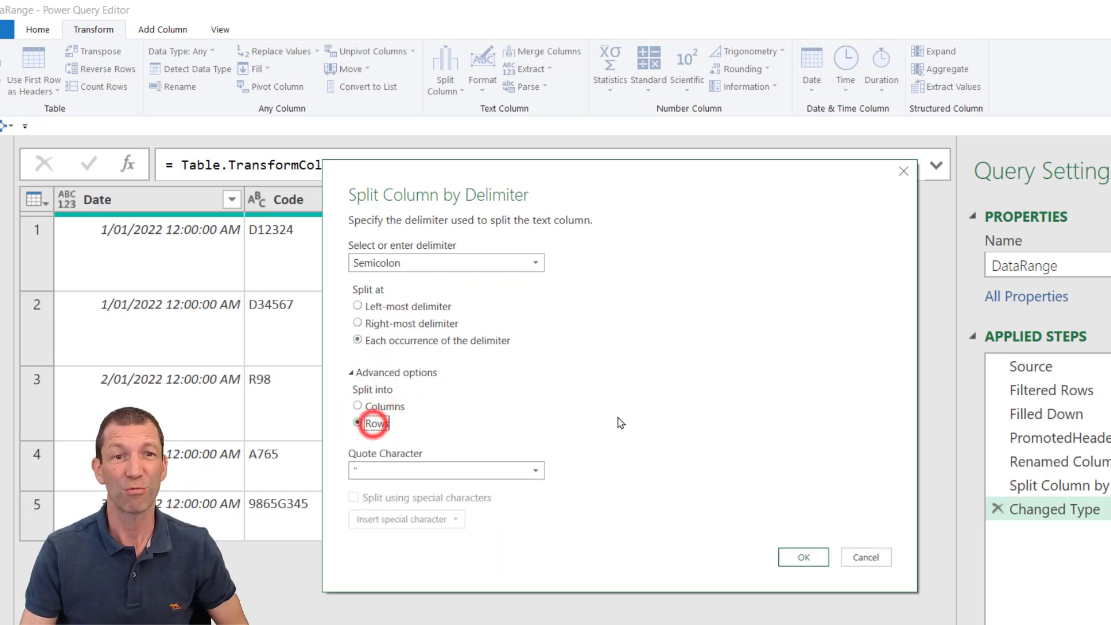
pyautogui.click(804, 557)
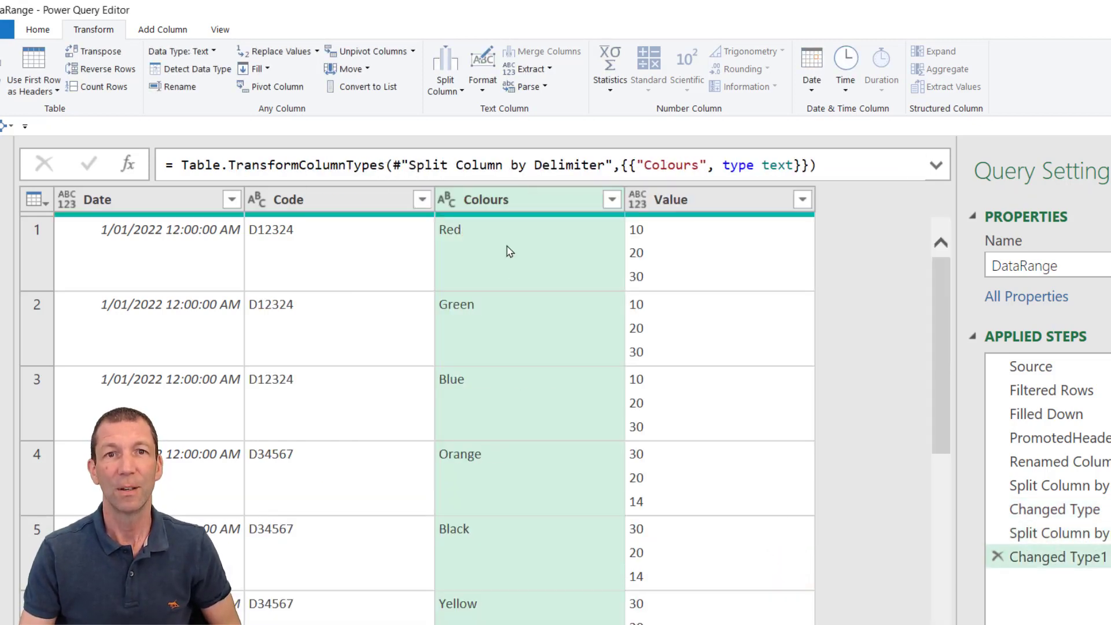
# Examine the Value cells in the first four rows of the split table
pyautogui.click(669, 241)
pyautogui.click(669, 315)
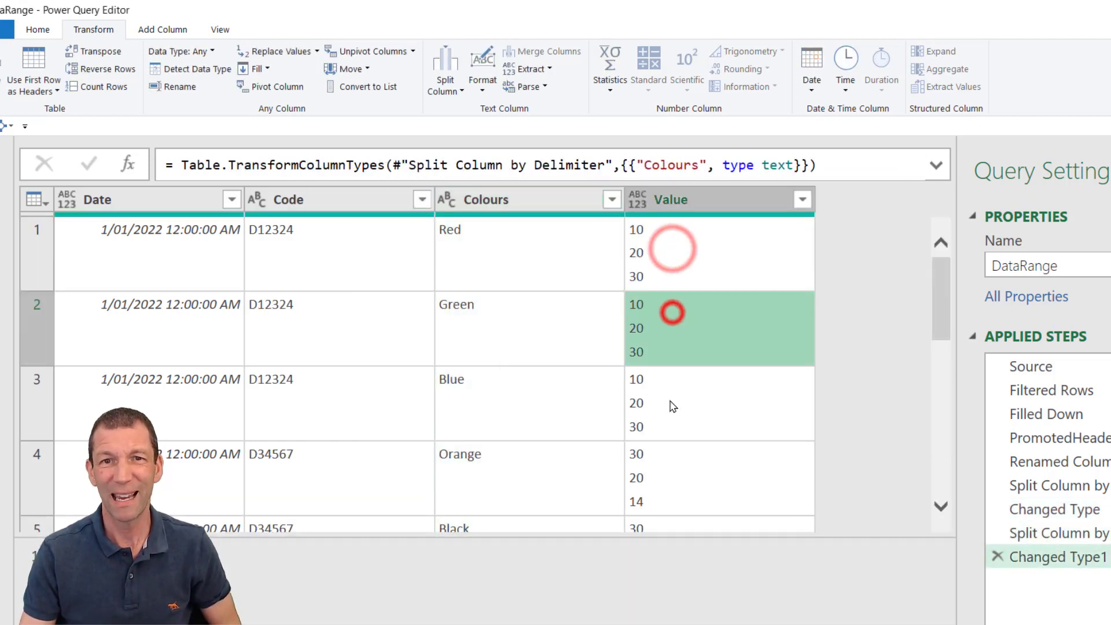
pyautogui.click(671, 399)
pyautogui.click(665, 467)
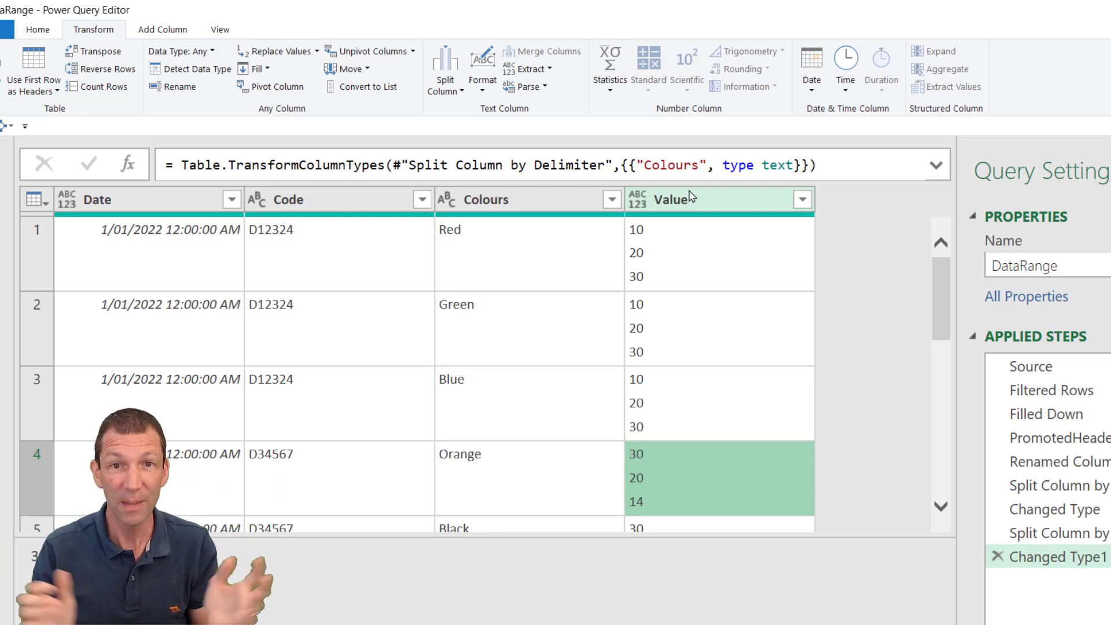
# Delete the Changed Type1 and Split Column by Delimiter steps to remove the Colours split
pyautogui.click(999, 559)
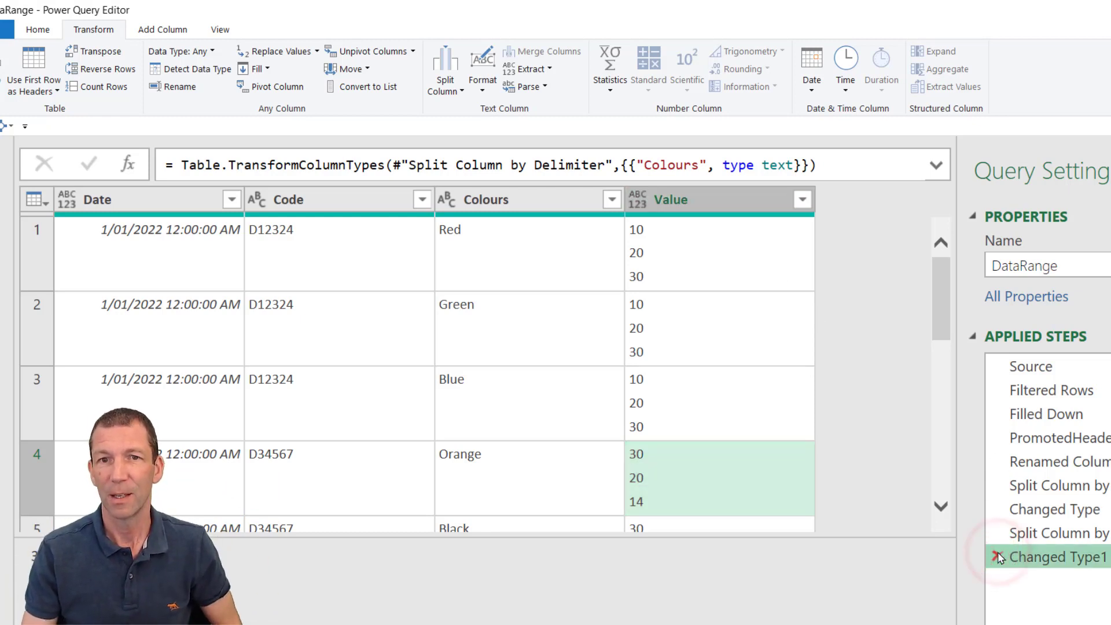
pyautogui.click(996, 556)
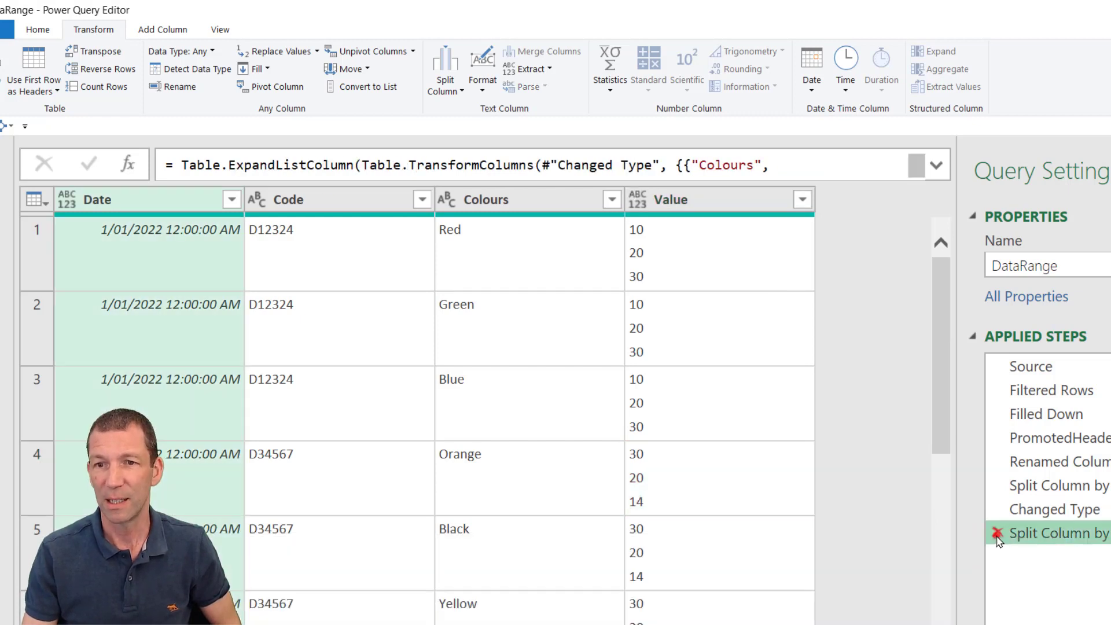
pyautogui.click(995, 533)
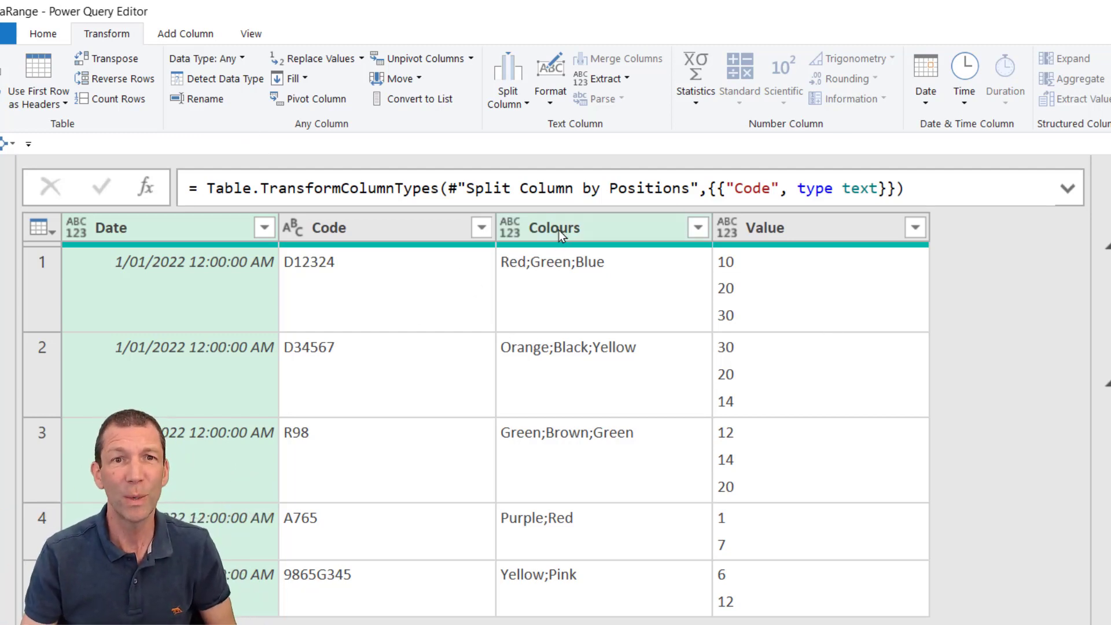
# Start a custom column and name it ListOfColours
pyautogui.click(185, 34)
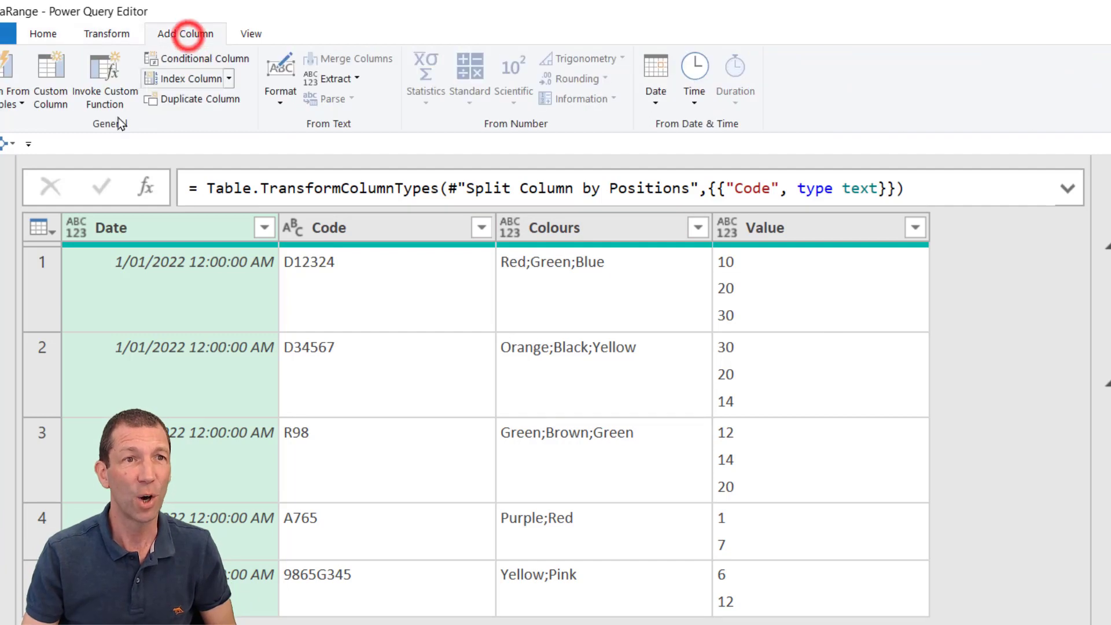
pyautogui.click(50, 73)
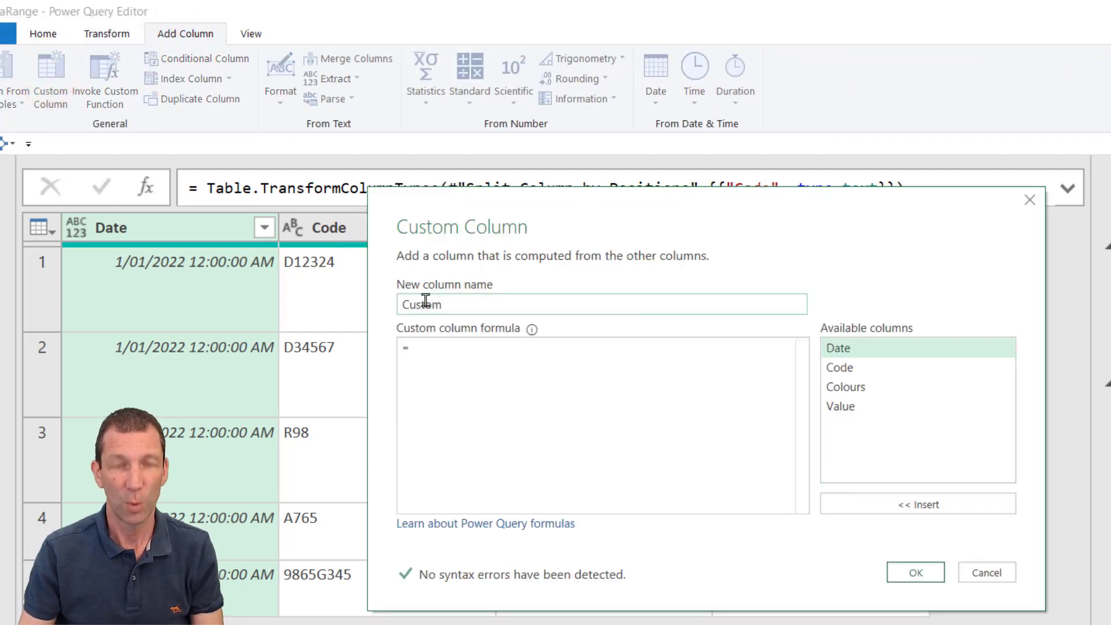
pyautogui.doubleClick(427, 305)
pyautogui.write('ListO')
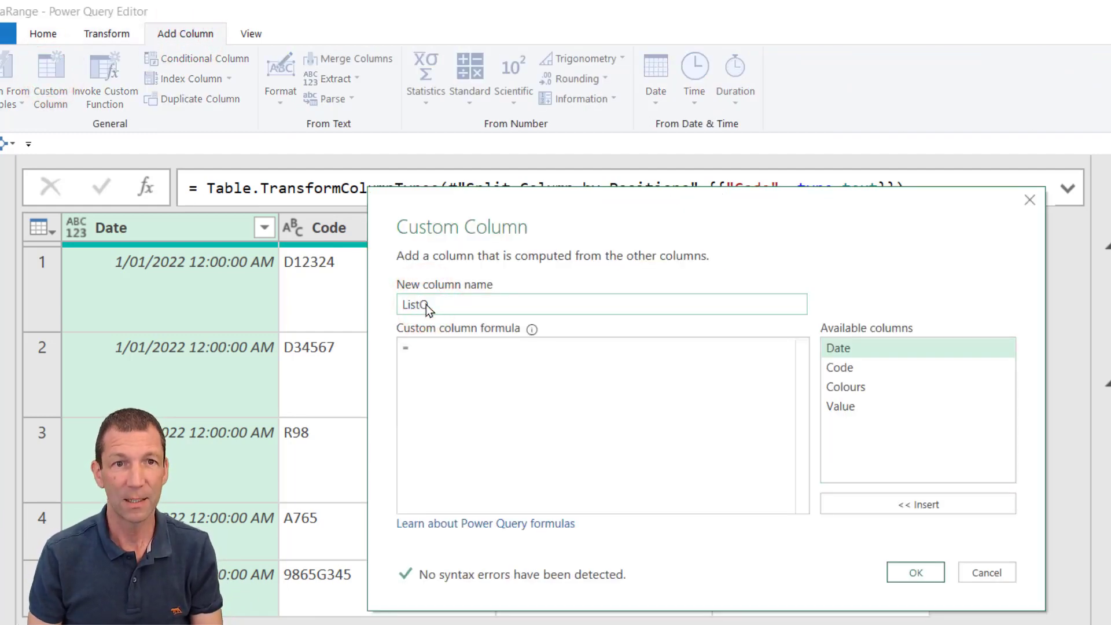
pyautogui.write('fColours')
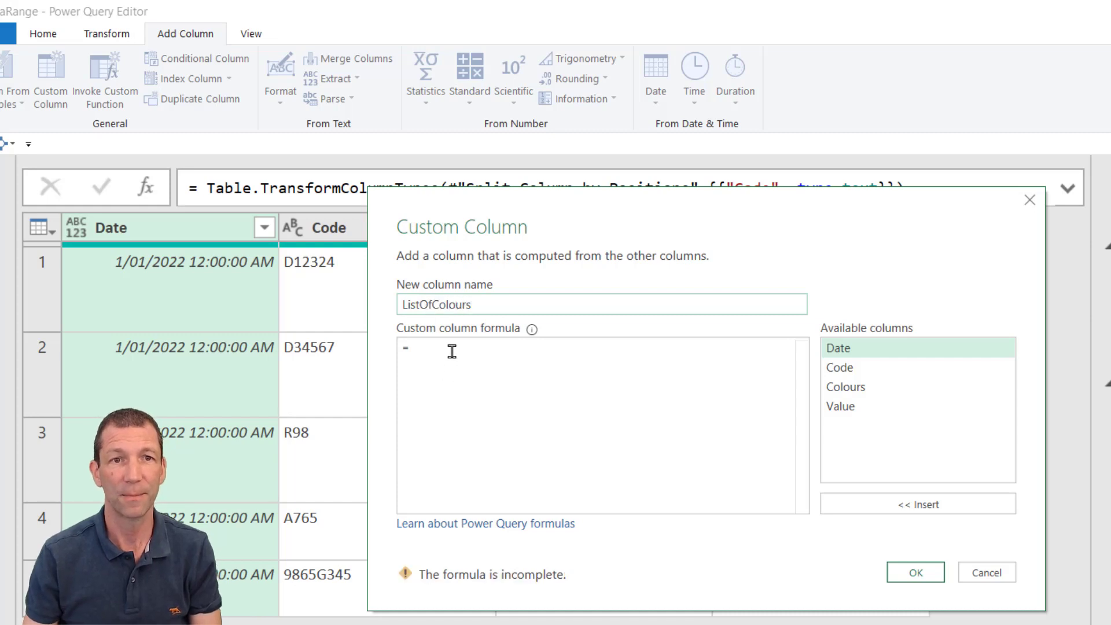
# Create the ListOfColours column with the formula =Text.Split([Colours],";") and preview the lists in its first two rows
pyautogui.click(451, 350)
pyautogui.write('Text')
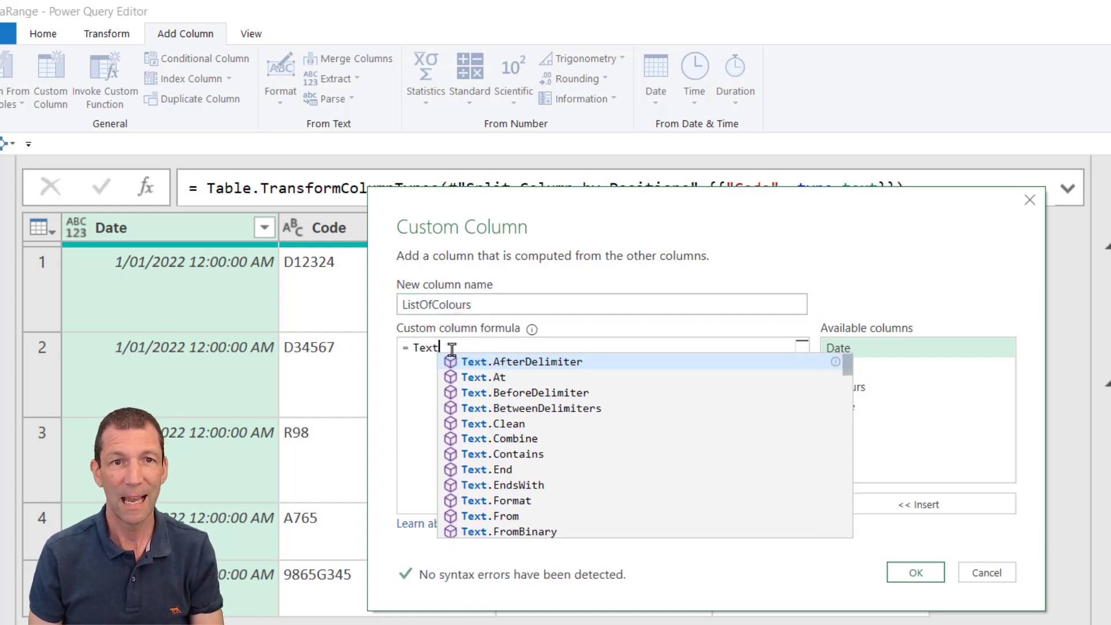
pyautogui.write('.Split')
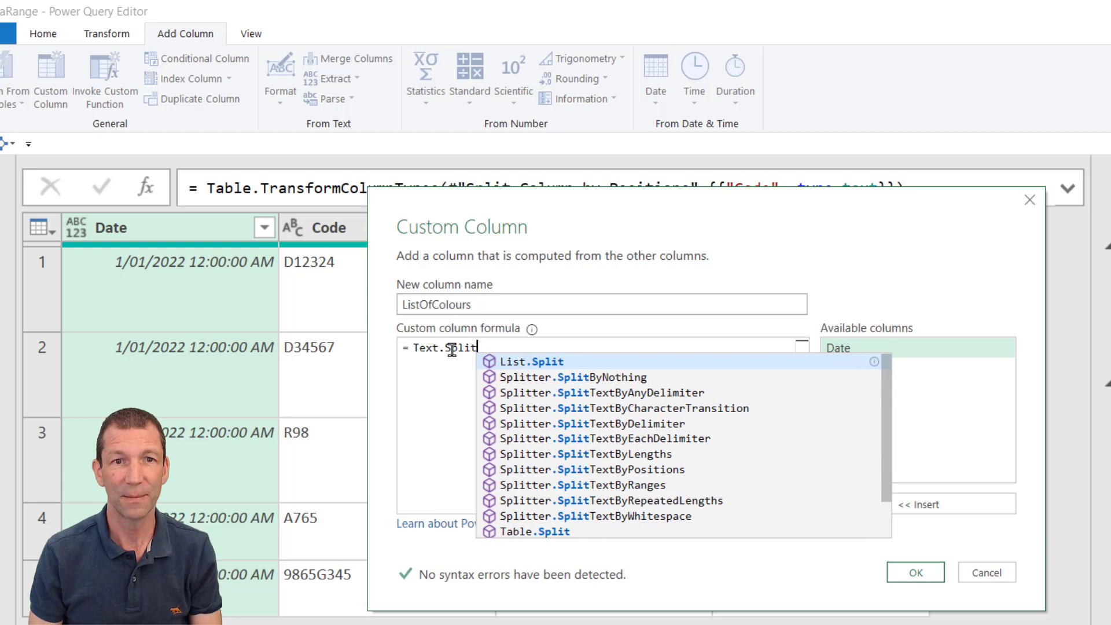
pyautogui.write('(')
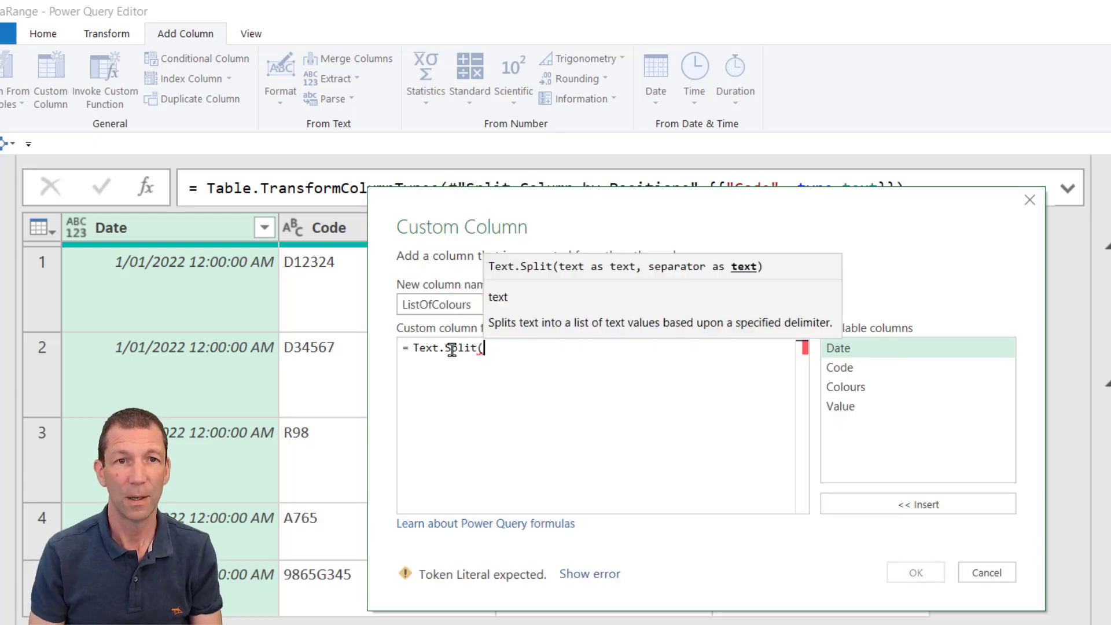
pyautogui.doubleClick(849, 386)
pyautogui.write(',";"')
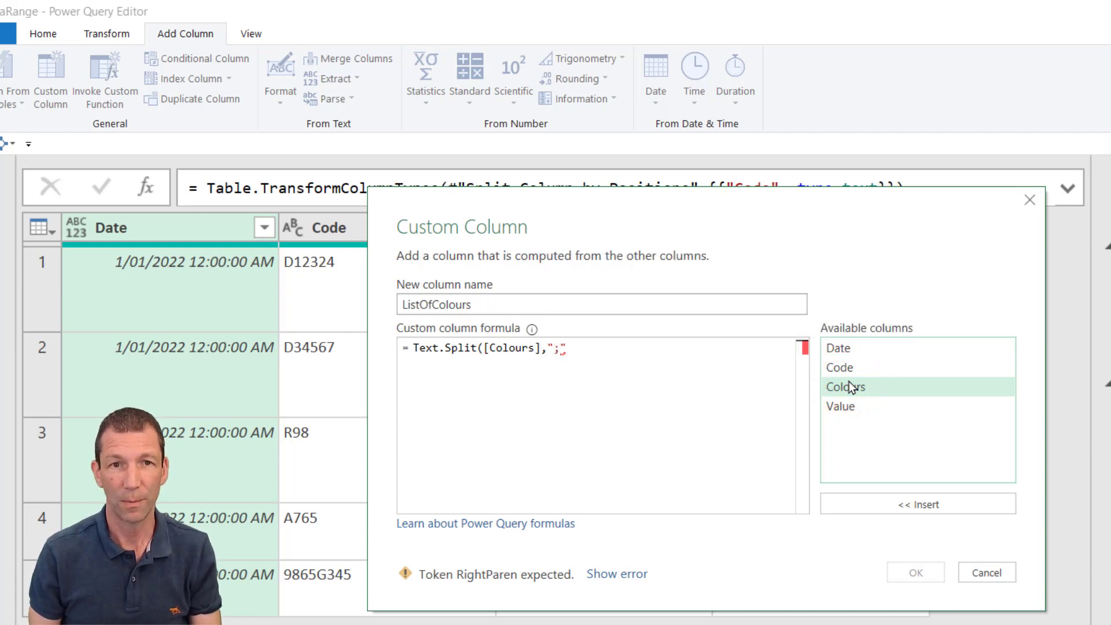
pyautogui.write(')')
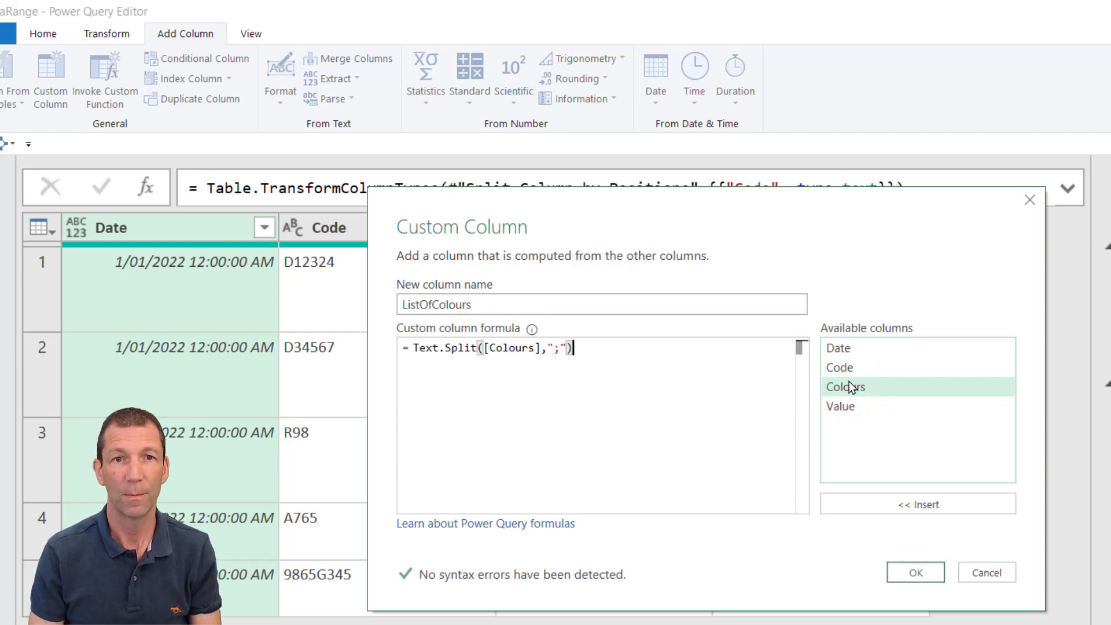
pyautogui.click(914, 567)
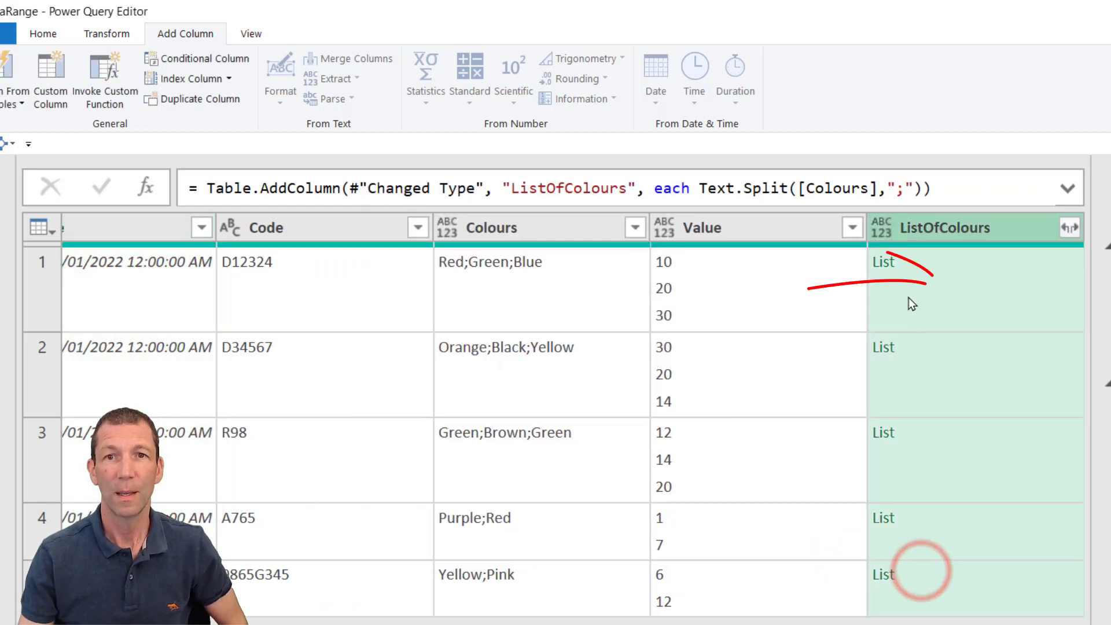
pyautogui.click(979, 291)
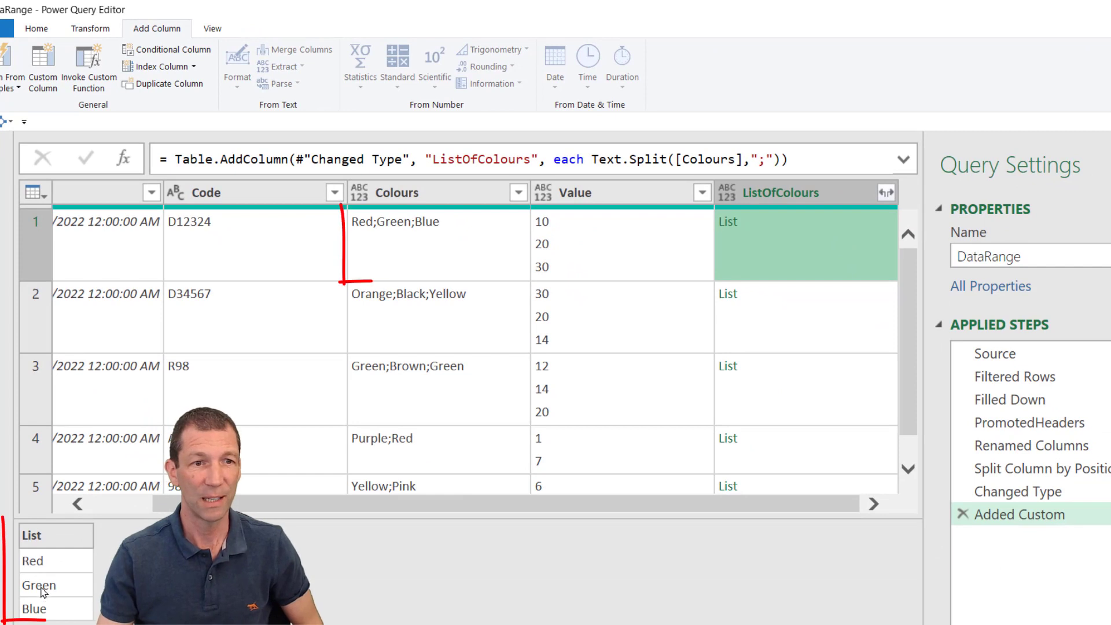
pyautogui.click(813, 323)
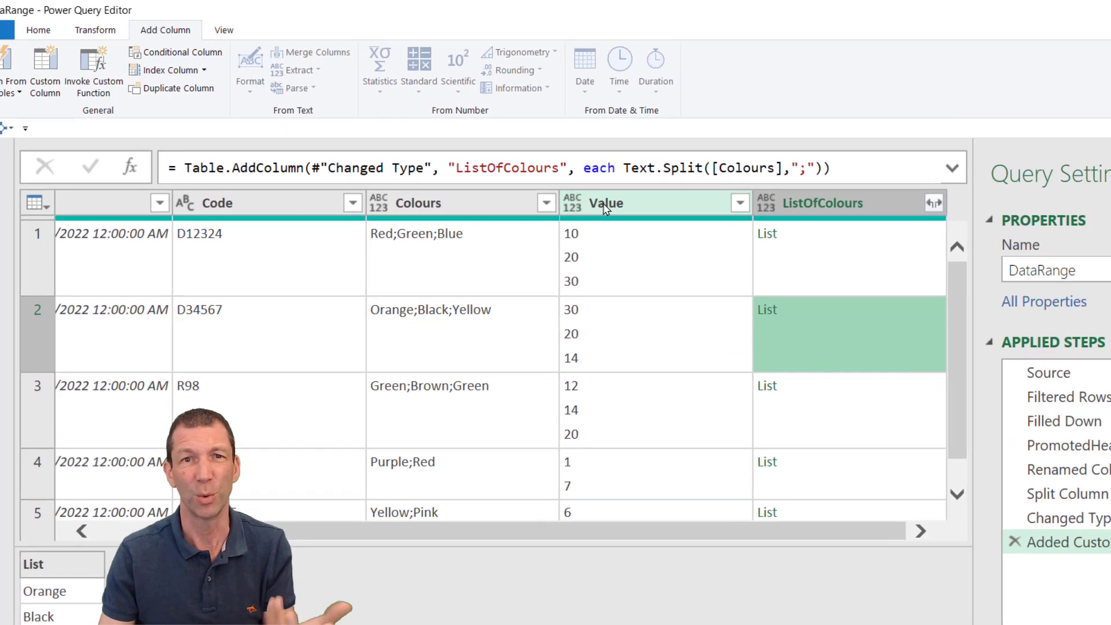
# Check which custom delimiter Split Column by Delimiter proposes for the Value column, and leave without splitting it
pyautogui.click(580, 193)
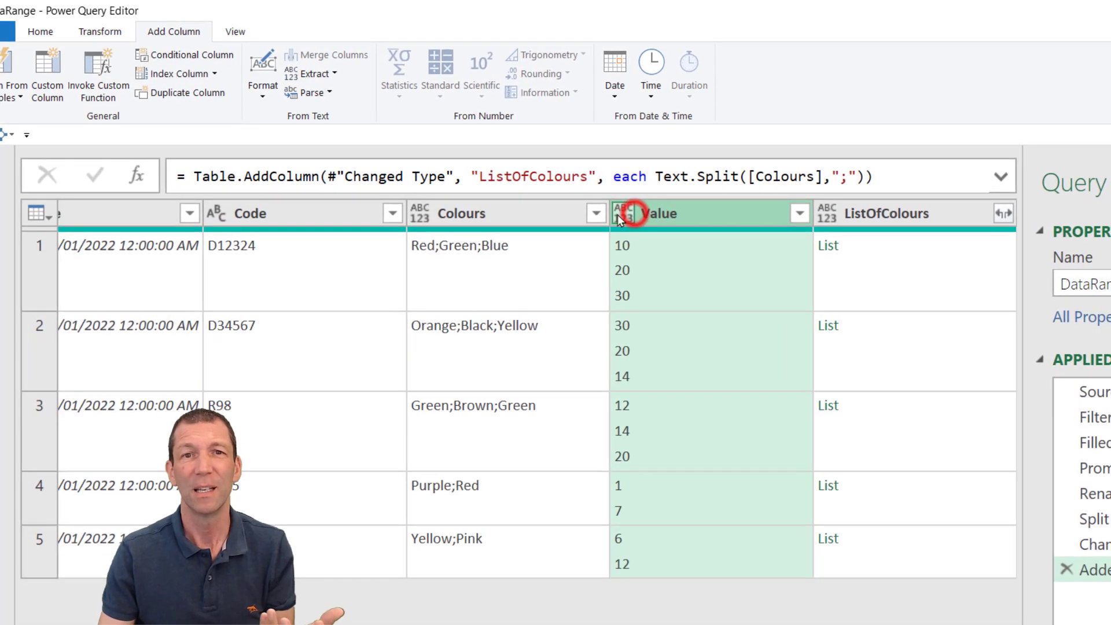
pyautogui.rightClick(666, 216)
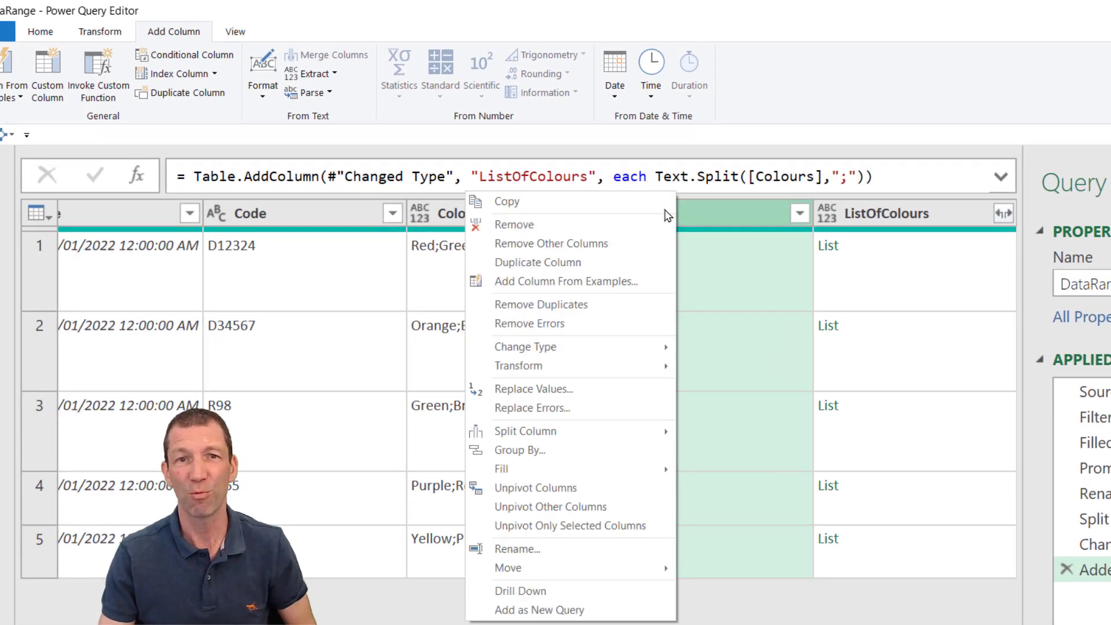
pyautogui.click(577, 430)
pyautogui.click(751, 431)
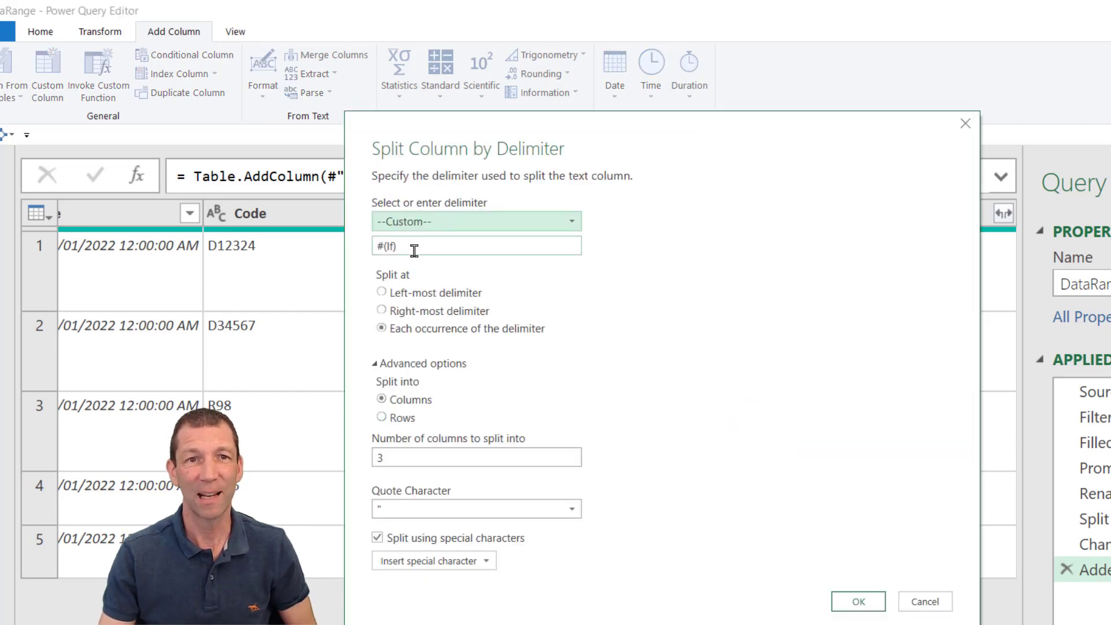
pyautogui.doubleClick(414, 246)
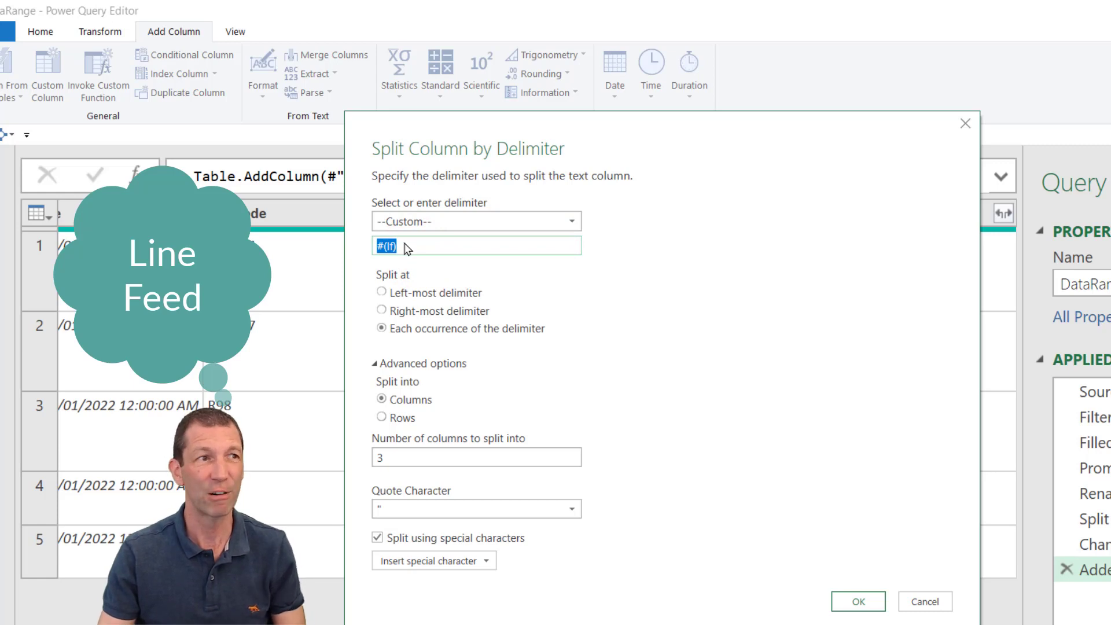
pyautogui.click(933, 607)
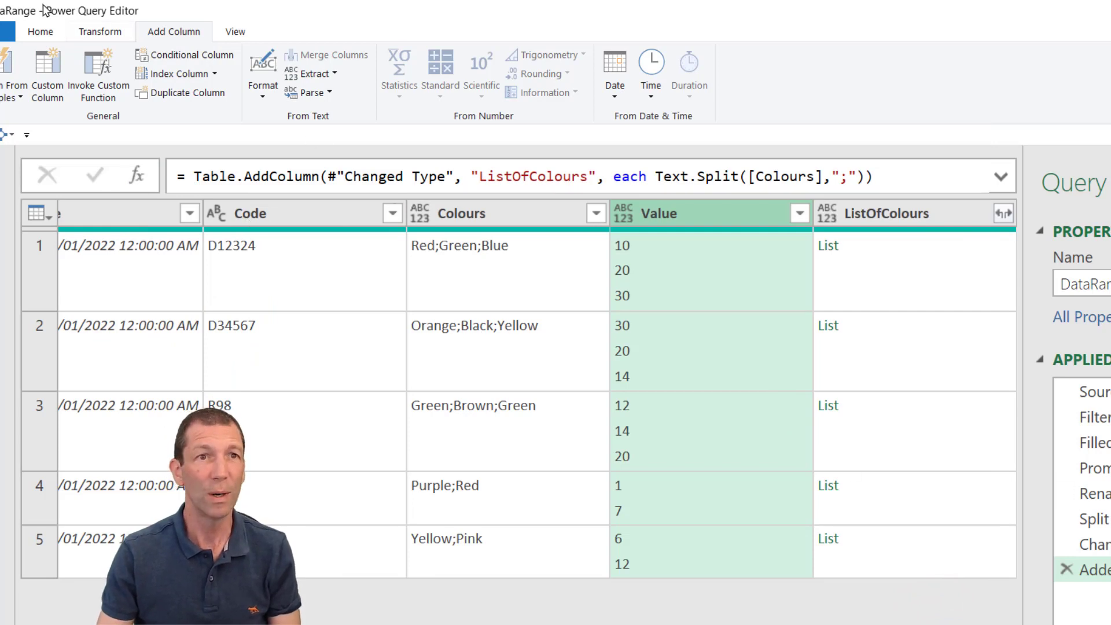
# Start another custom column and name it ListOfValues
pyautogui.click(49, 62)
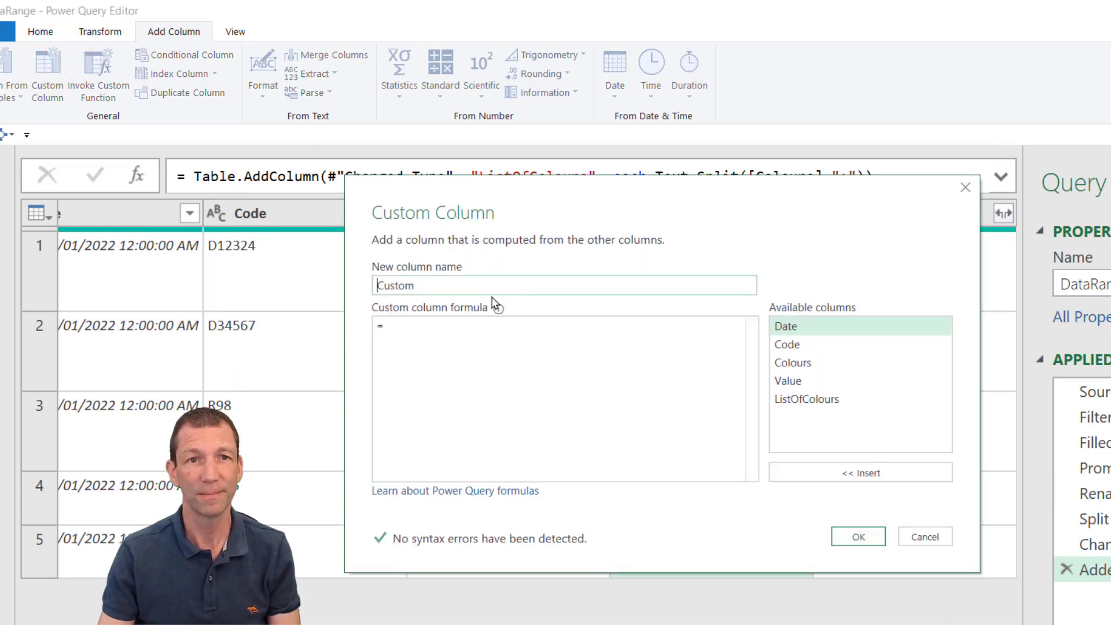
pyautogui.doubleClick(385, 284)
pyautogui.write('List')
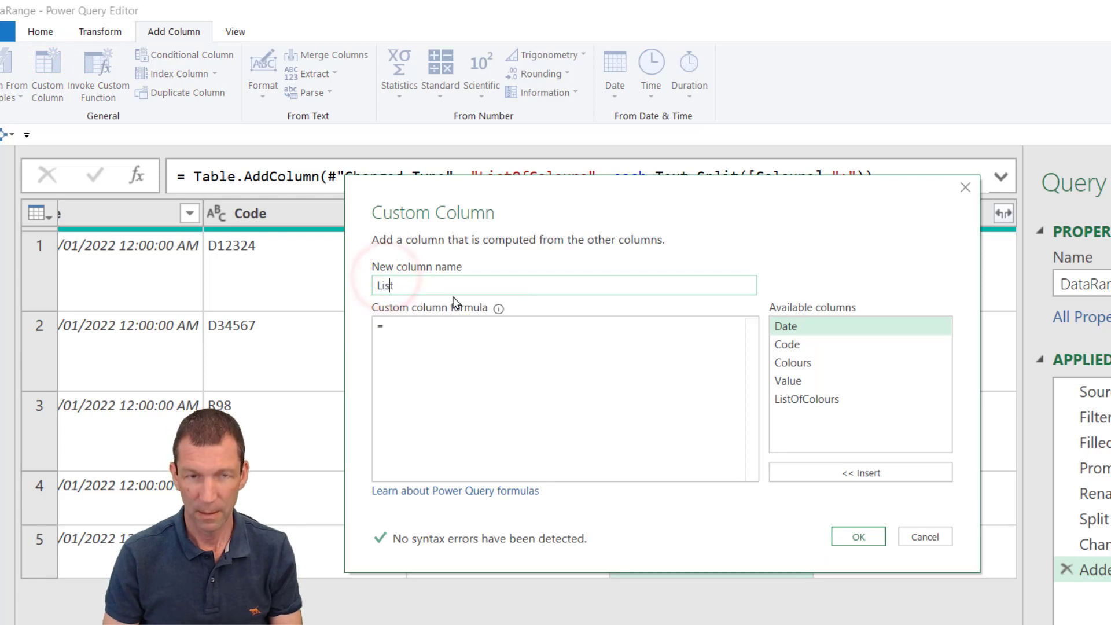
pyautogui.write('OfValues')
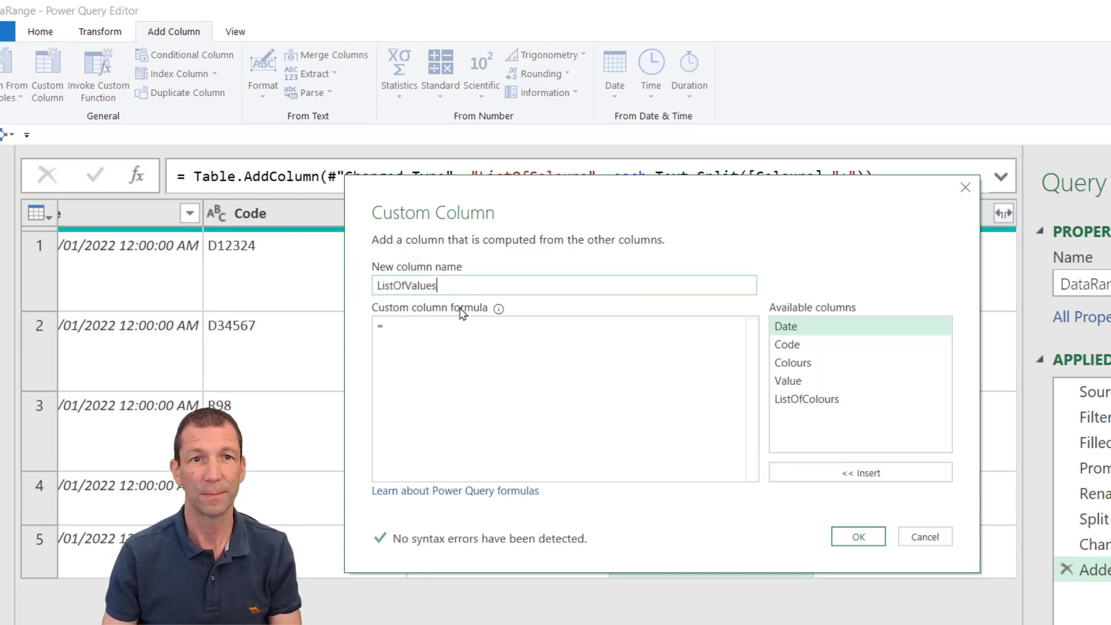
# Create the ListOfValues column with the formula =Text.Split( [Value], "#(lf)" ) and preview the lists in its first two rows
pyautogui.click(456, 327)
pyautogui.write('Text')
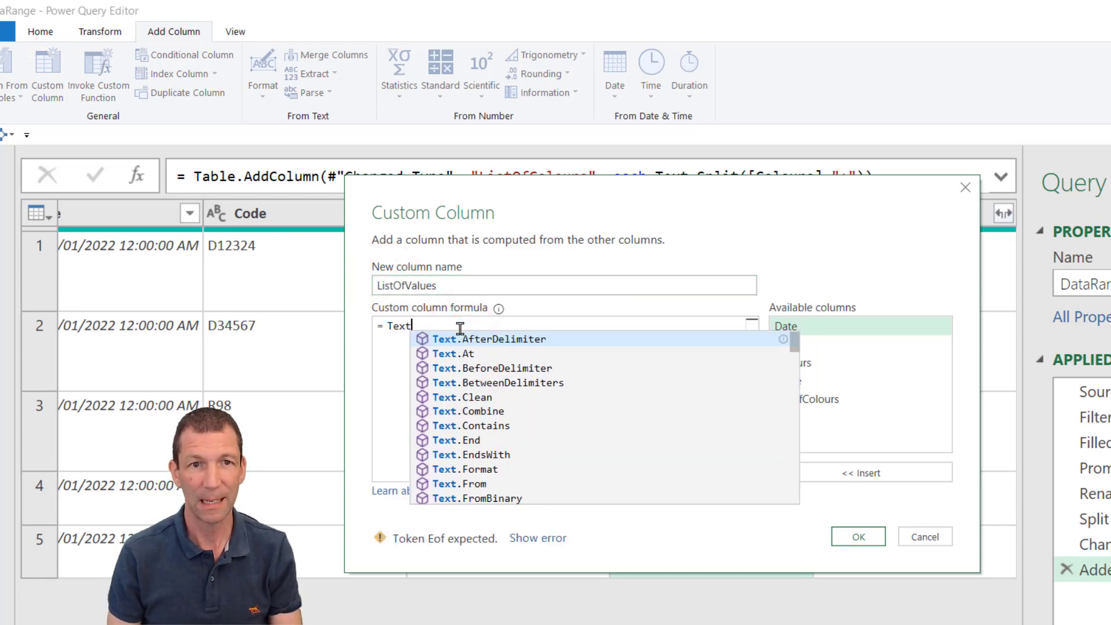
pyautogui.write('.Split')
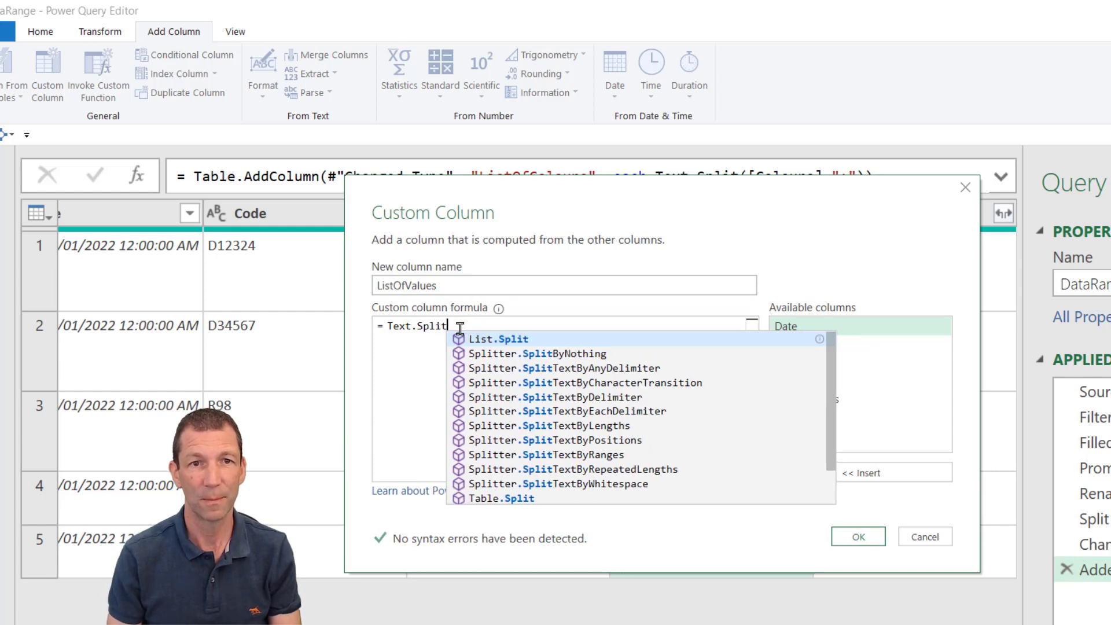
pyautogui.write('(')
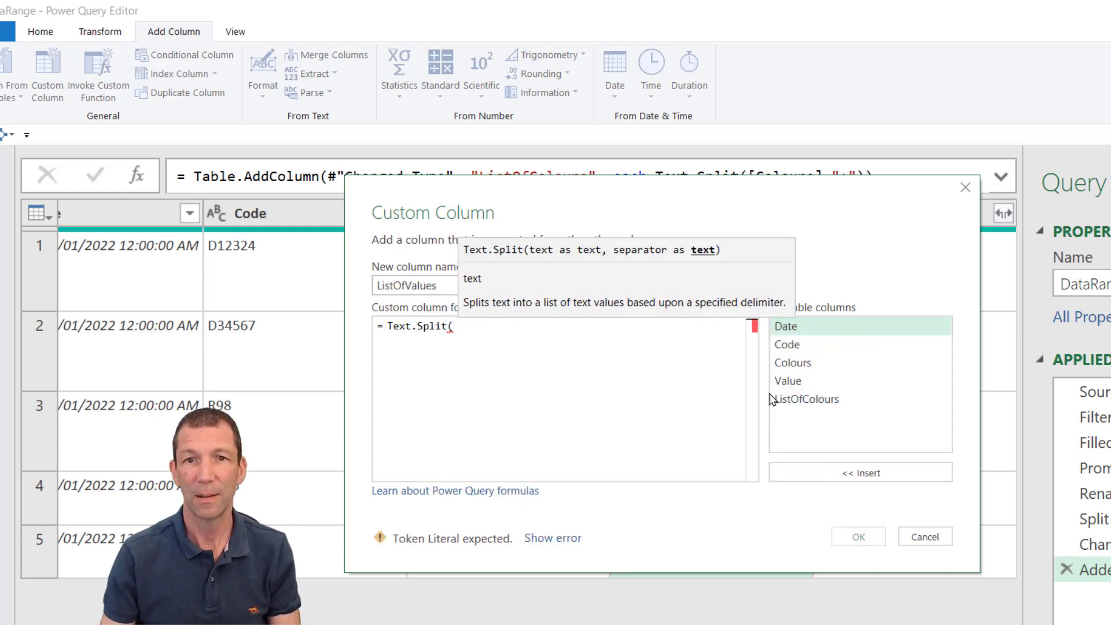
pyautogui.doubleClick(804, 383)
pyautogui.write(', ')
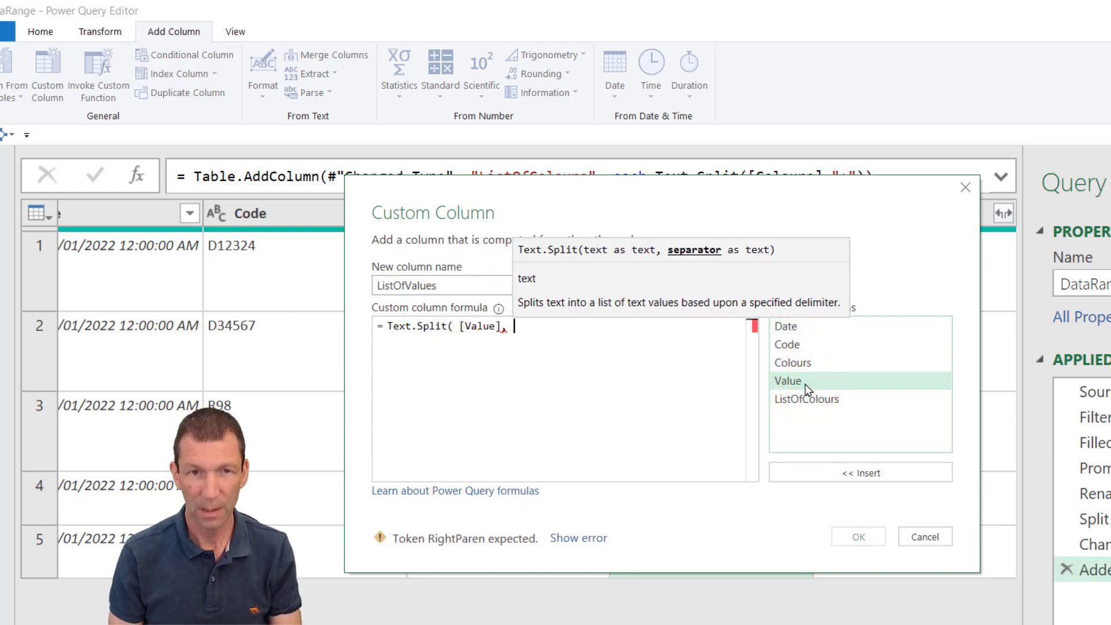
pyautogui.write('"#(lf)')
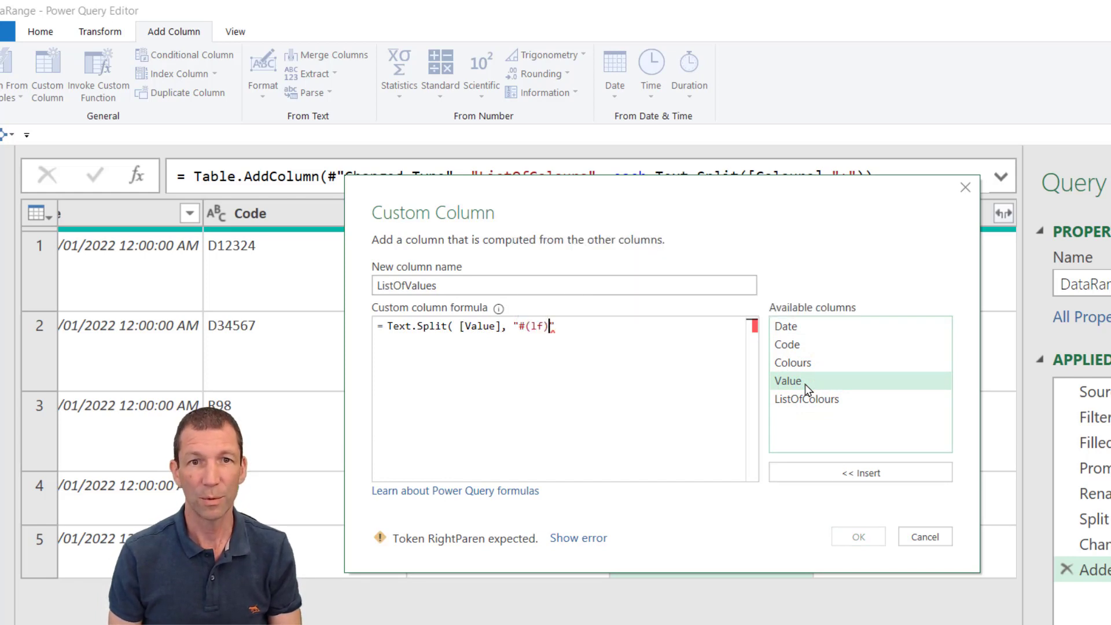
pyautogui.click(666, 335)
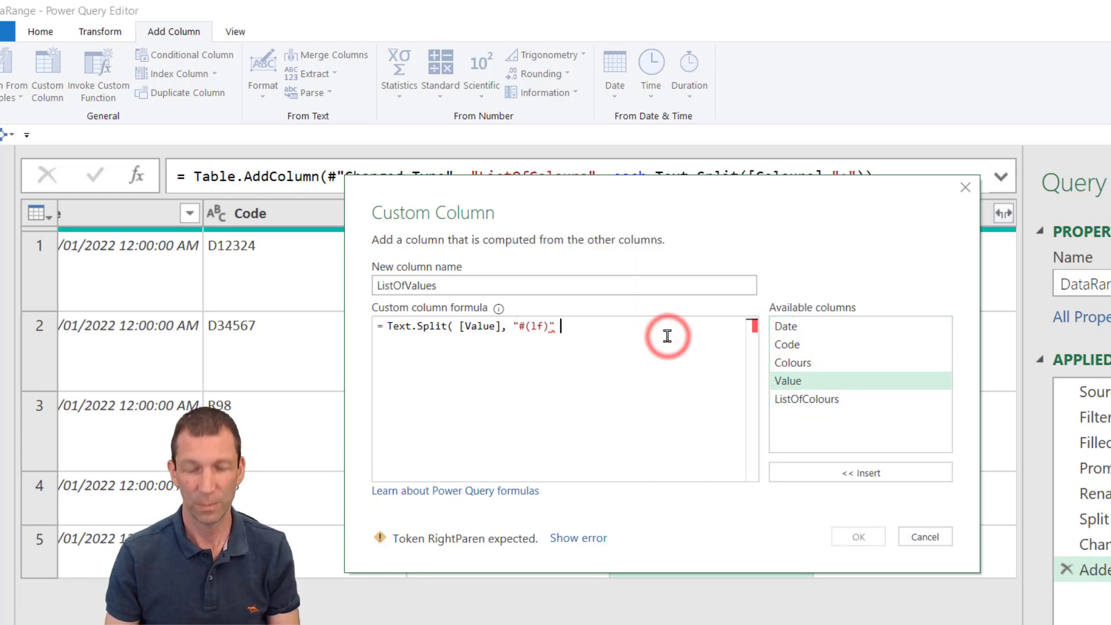
pyautogui.write(')')
pyautogui.click(856, 536)
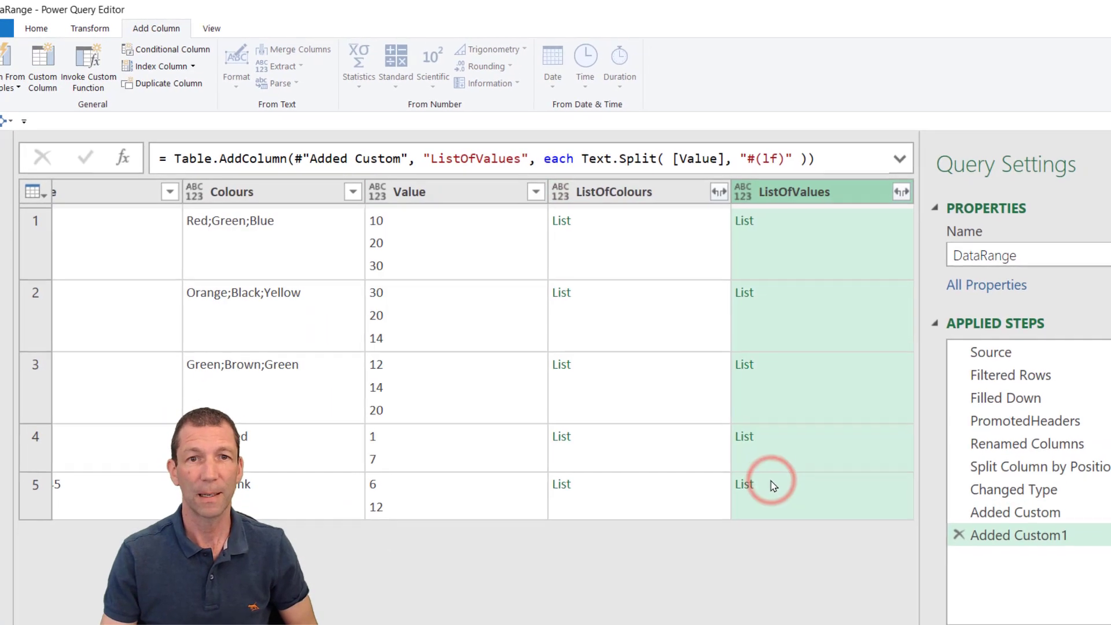
pyautogui.click(804, 245)
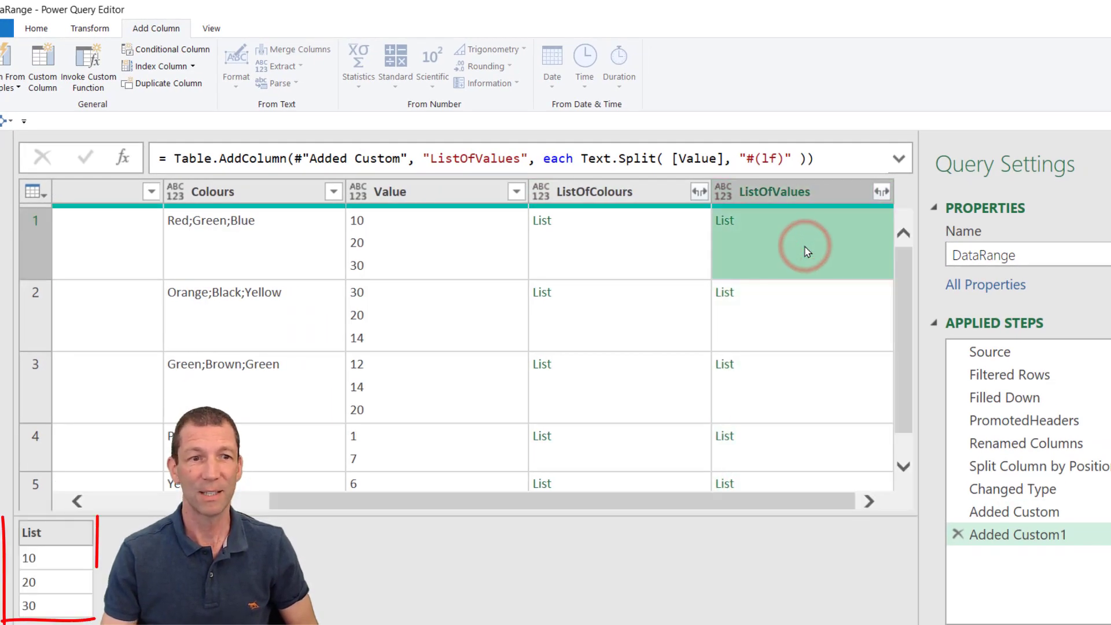
pyautogui.click(793, 313)
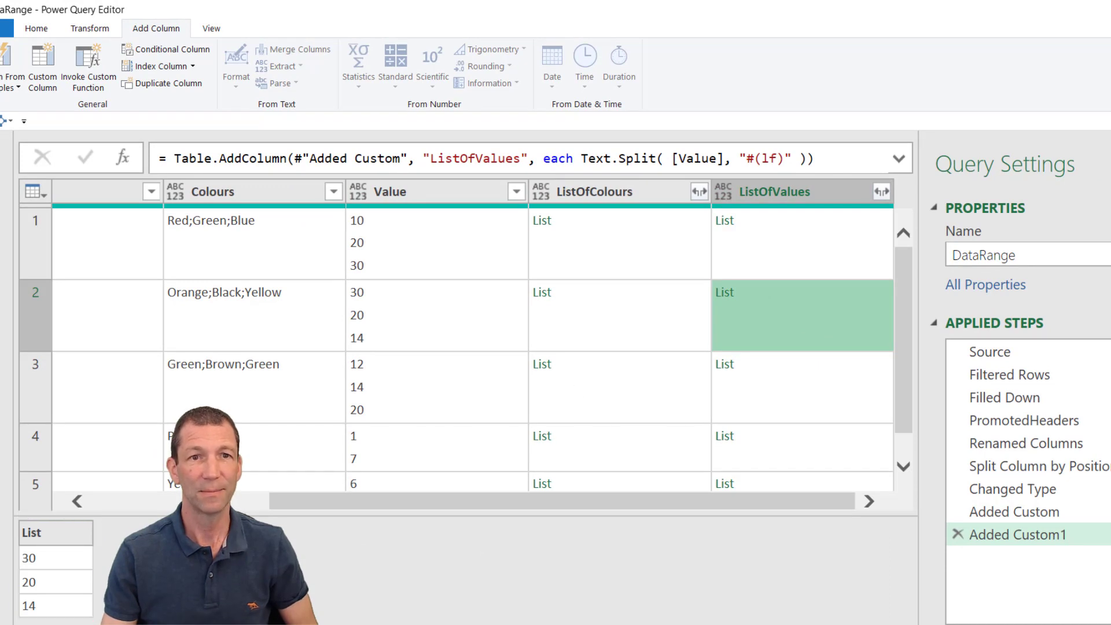
pyautogui.click(824, 244)
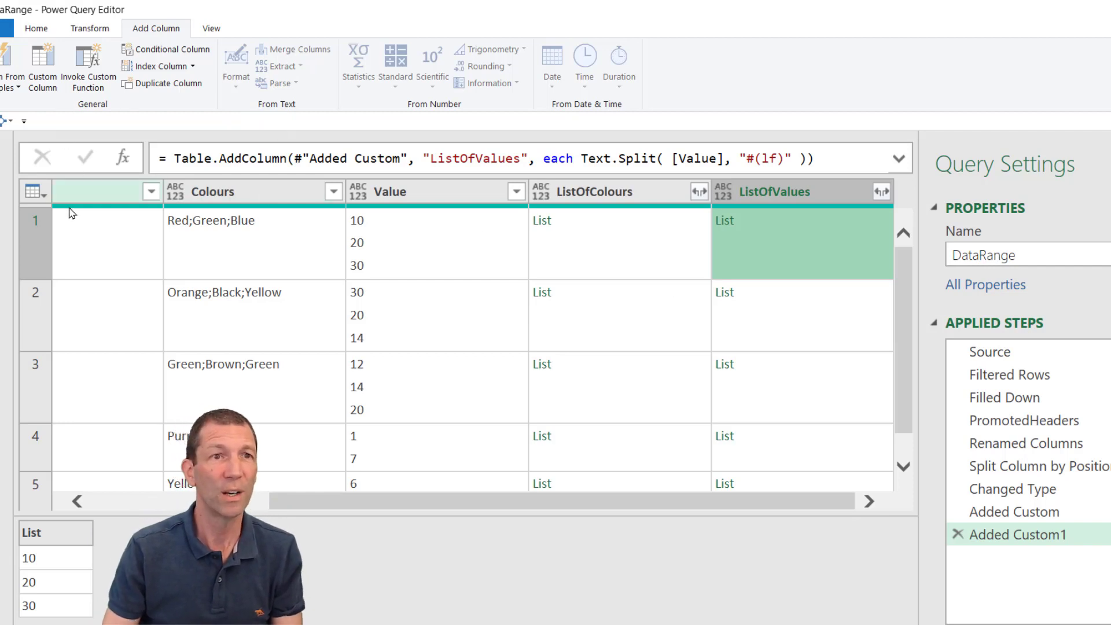
# Start a new custom column with the default name Custom and begin its formula with the Table.FromColumns function
pyautogui.click(42, 55)
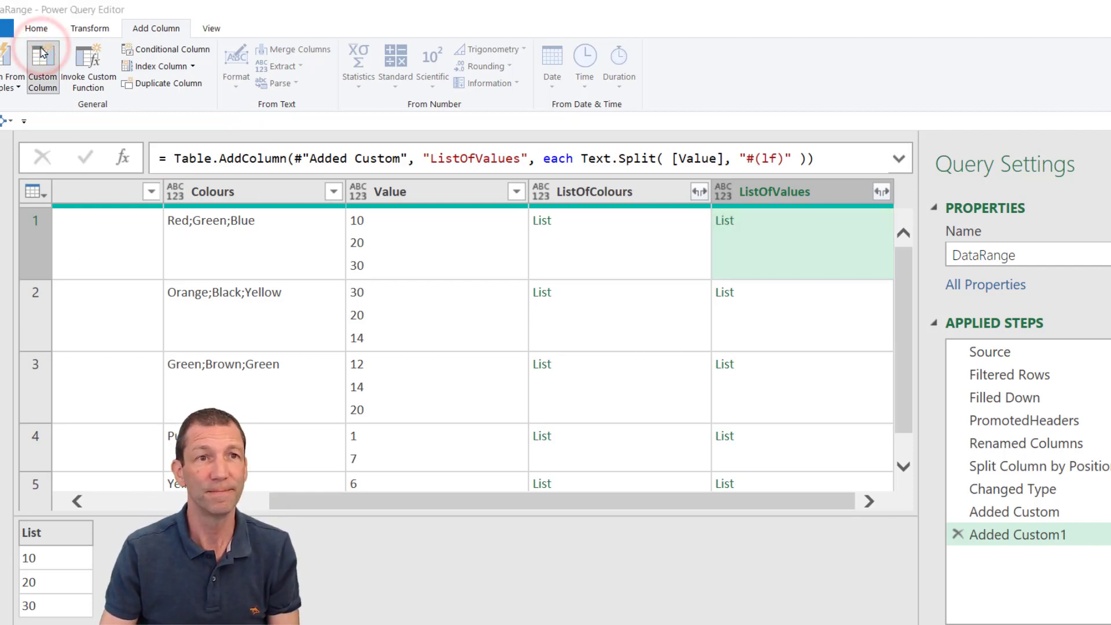
pyautogui.click(359, 300)
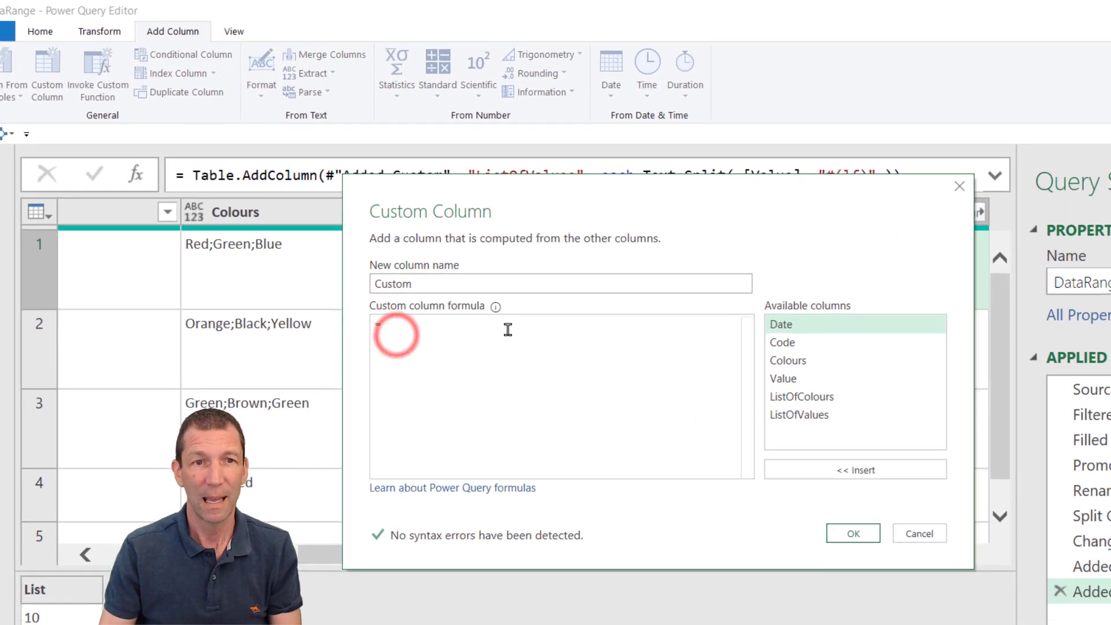
pyautogui.write('Tabl')
pyautogui.press('BackSpace')
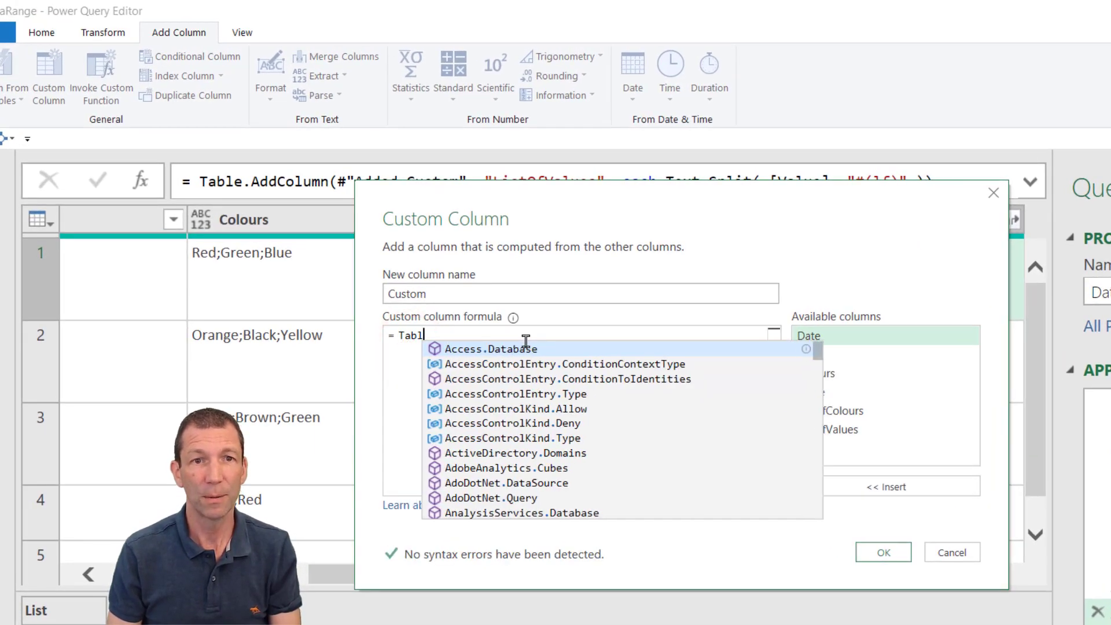
pyautogui.write('le.From')
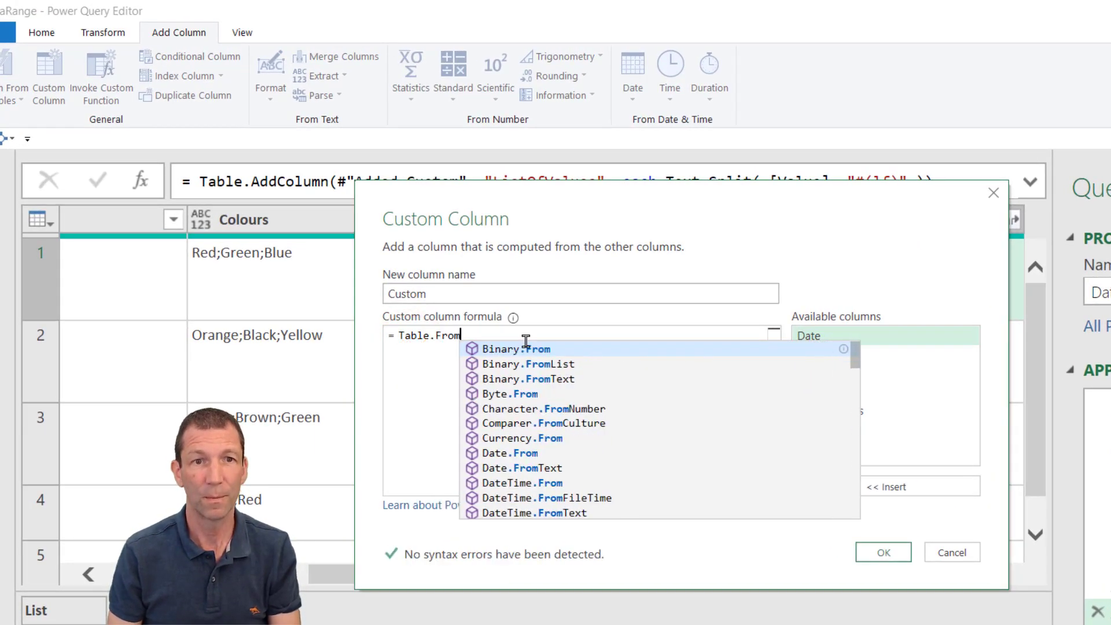
pyautogui.write('Col')
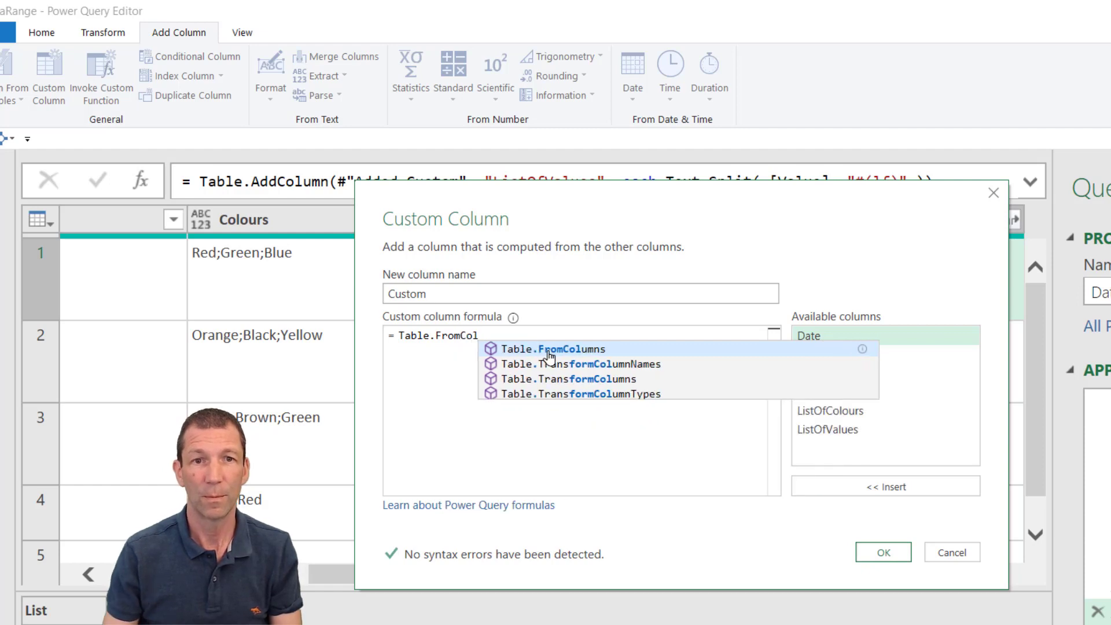
pyautogui.click(549, 350)
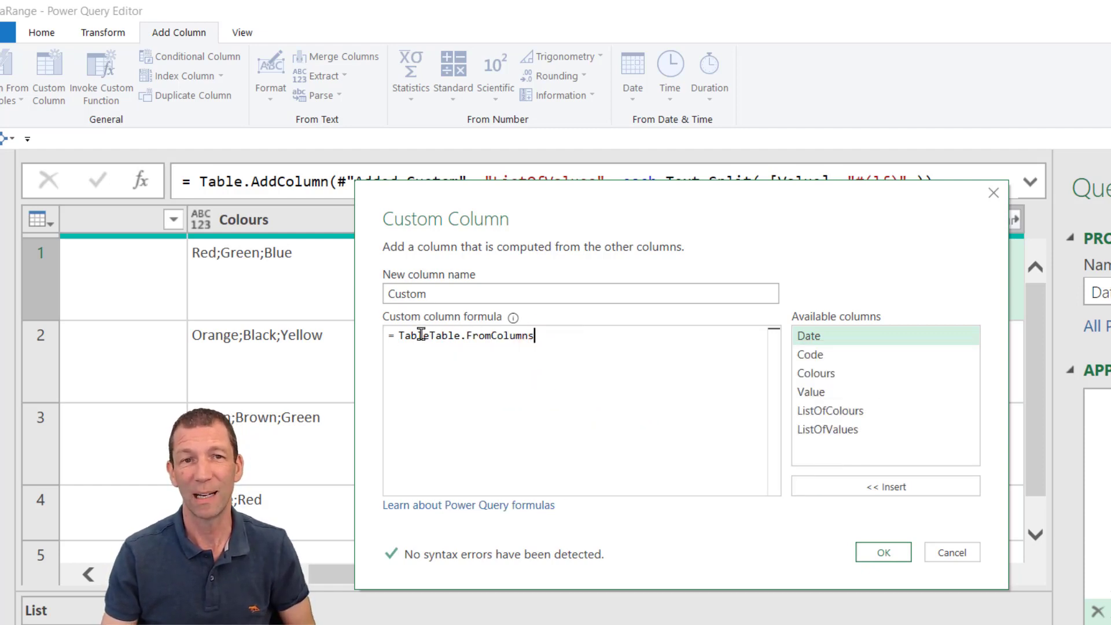
pyautogui.click(427, 335)
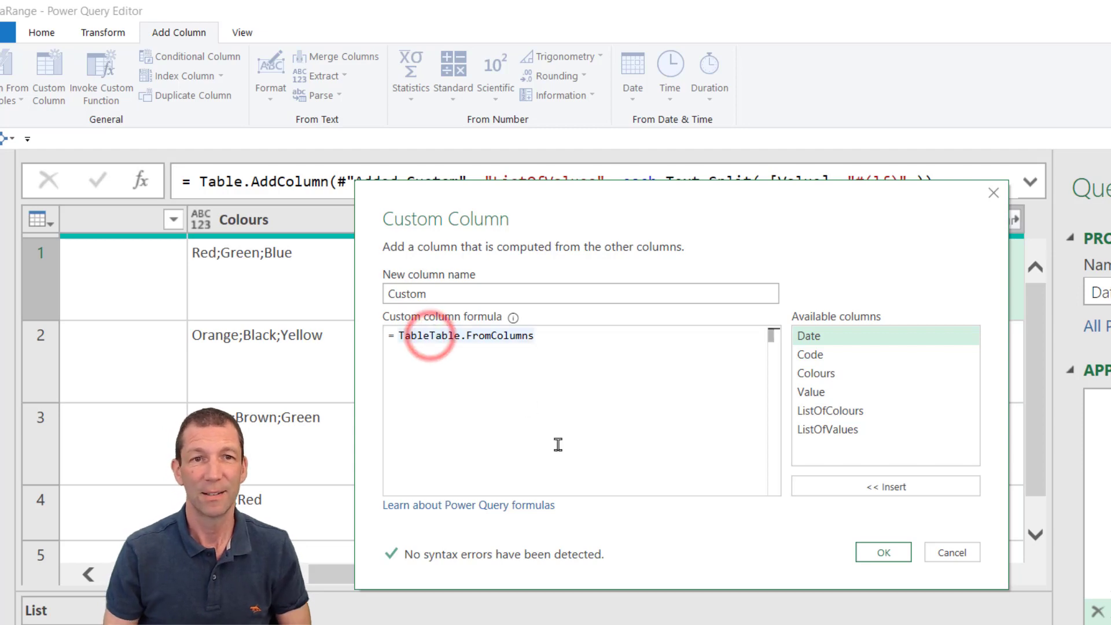
pyautogui.press('BackSpace')
pyautogui.press('BackSpace')
pyautogui.press('BackSpace')
pyautogui.press('BackSpace')
pyautogui.press('BackSpace')
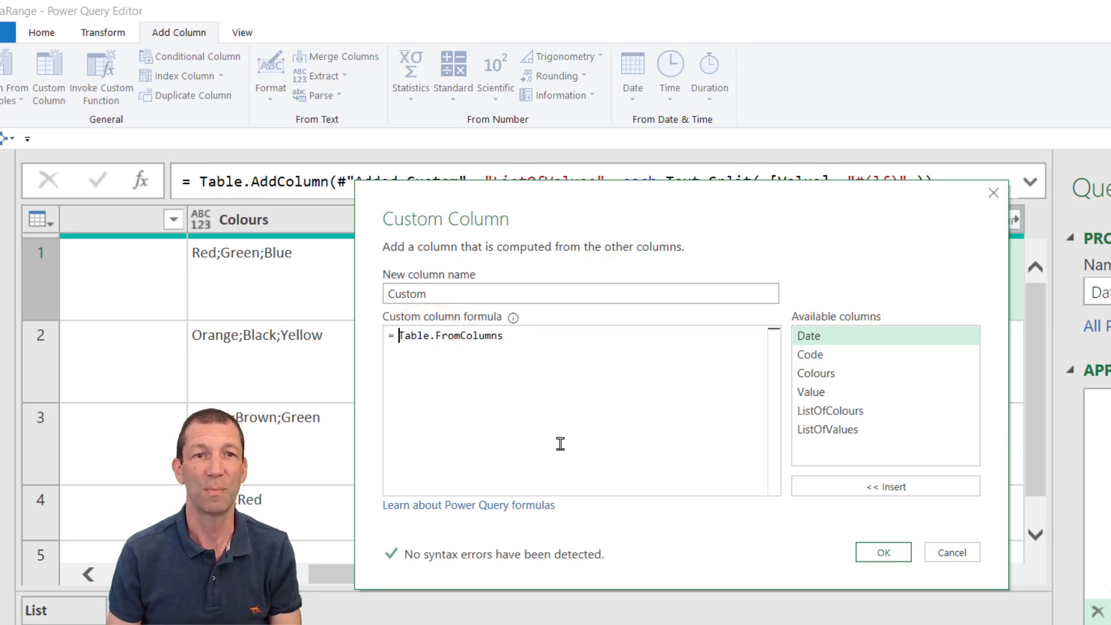
# Complete the formula as =Table.FromColumns([ListOfColours],[ListOfValues]), create the Custom column and inspect its first row
pyautogui.click(540, 336)
pyautogui.write('(')
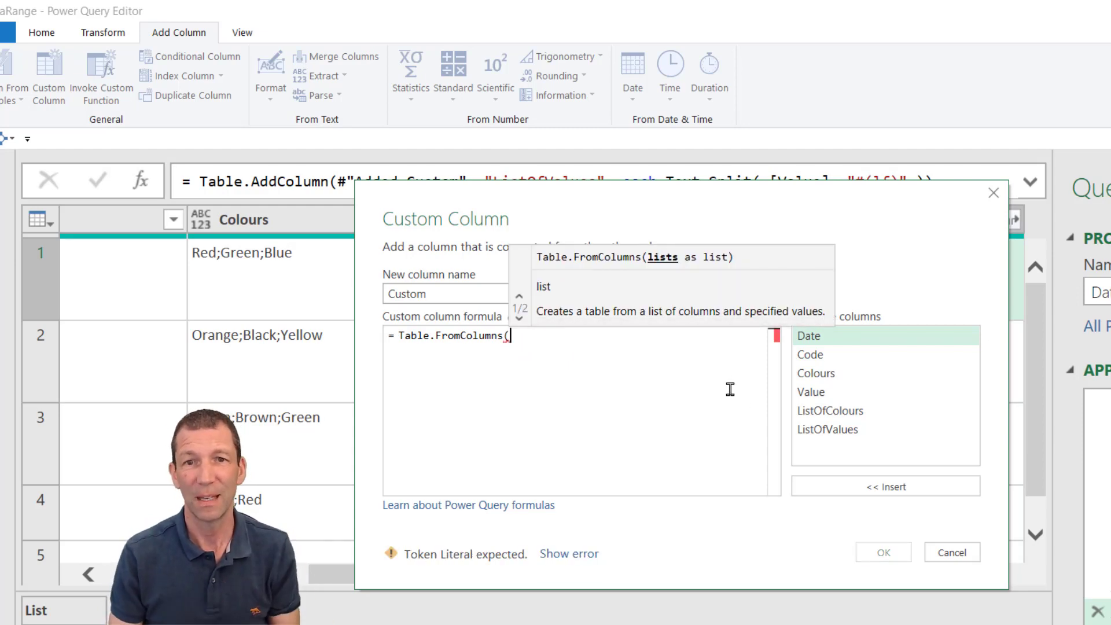
pyautogui.doubleClick(819, 414)
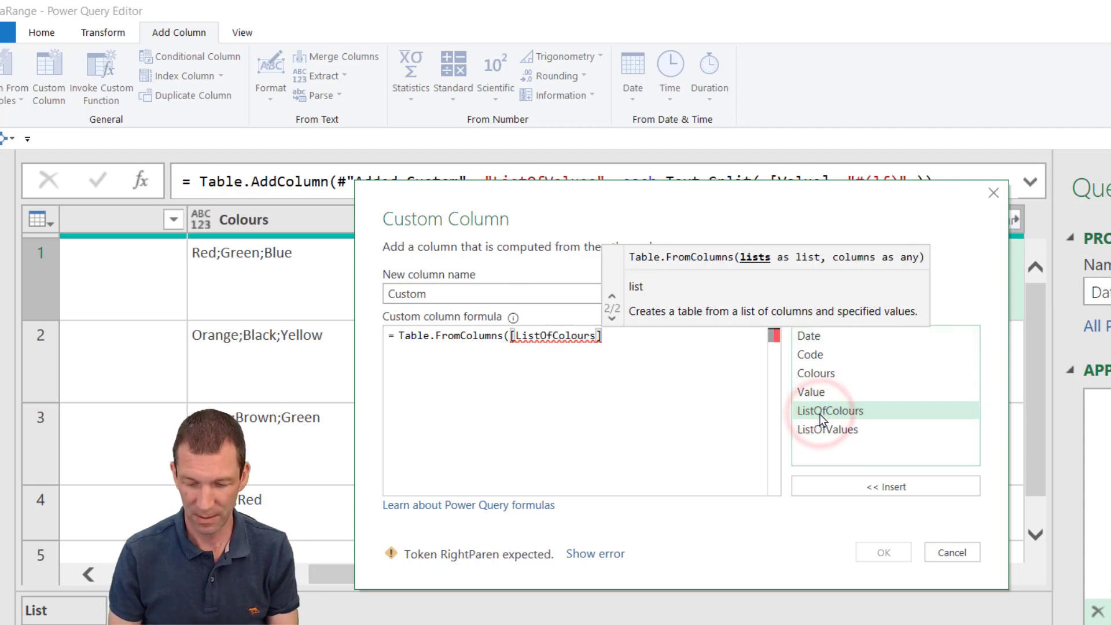
pyautogui.write(',')
pyautogui.doubleClick(833, 434)
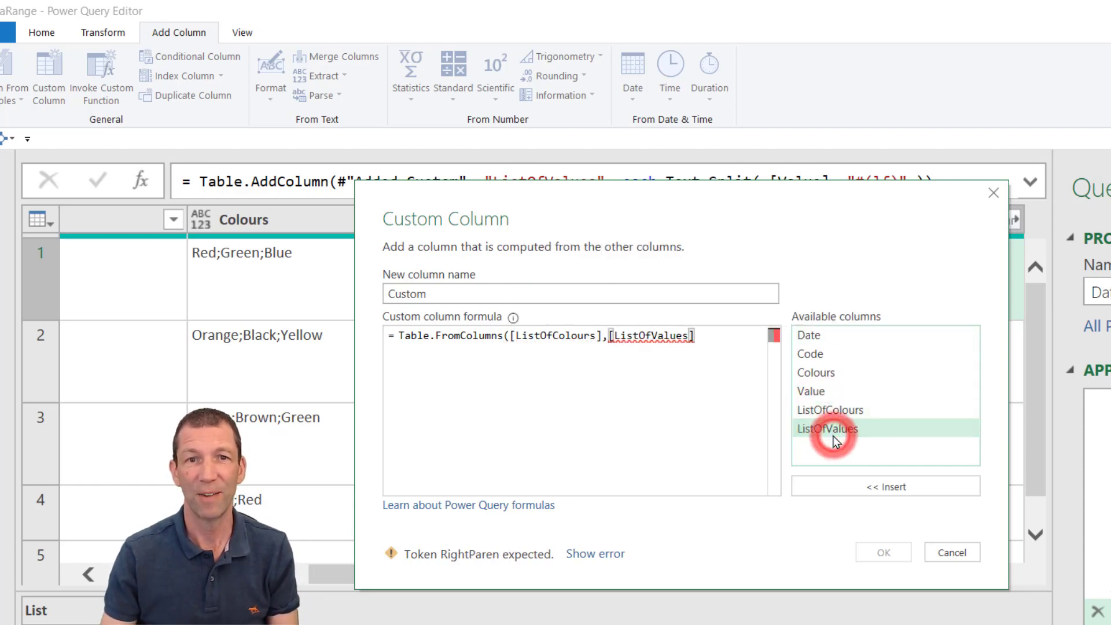
pyautogui.write(')')
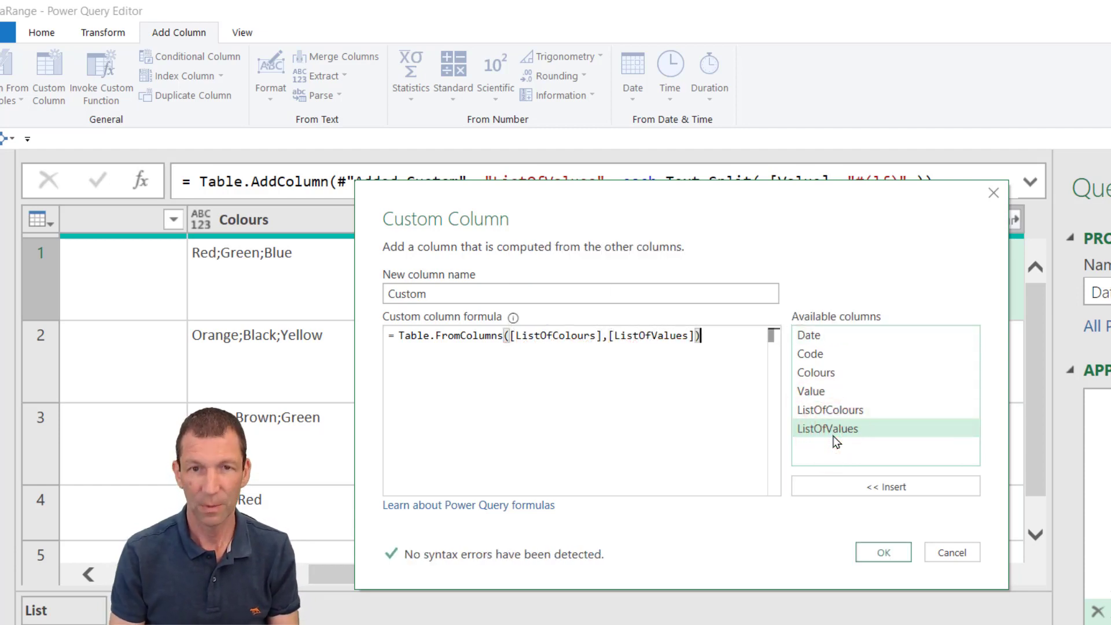
pyautogui.click(883, 552)
pyautogui.click(909, 259)
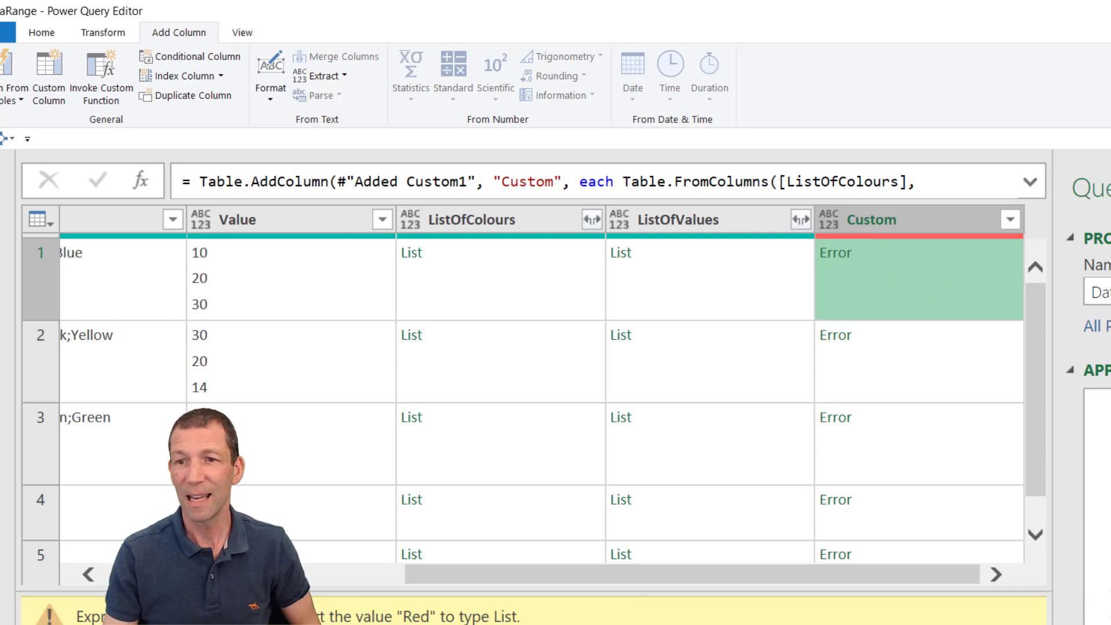
# Edit the Custom column's formula to =Table.FromColumns({ [ListOfColours],[ListOfValues] } ) and preview the nested tables in its first two rows
pyautogui.click(1098, 611)
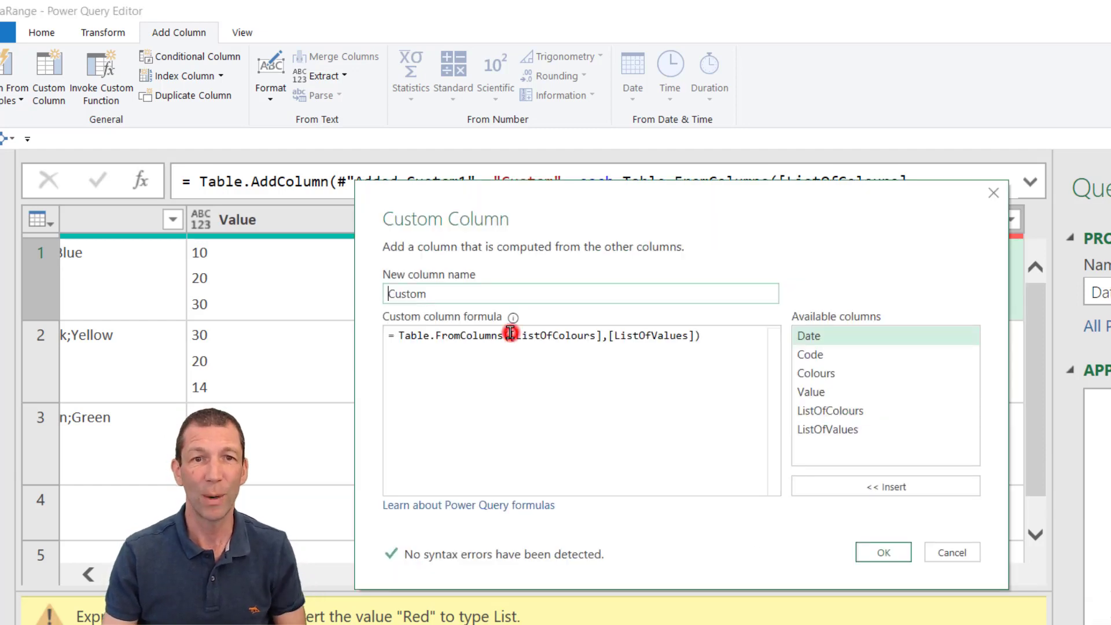
pyautogui.click(510, 333)
pyautogui.press('Left')
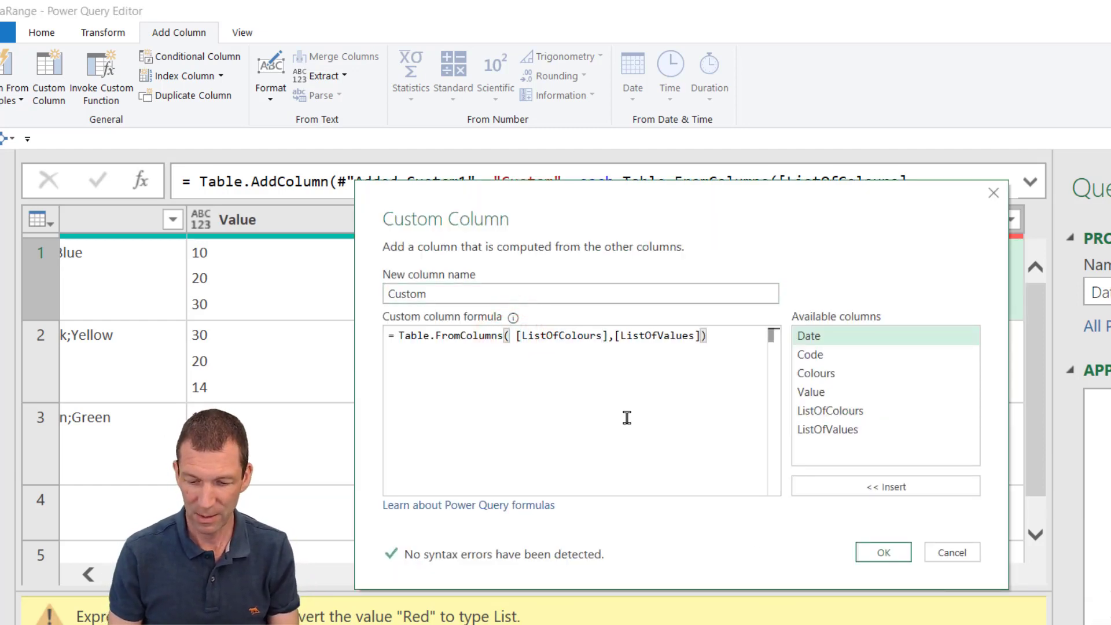
pyautogui.write('{')
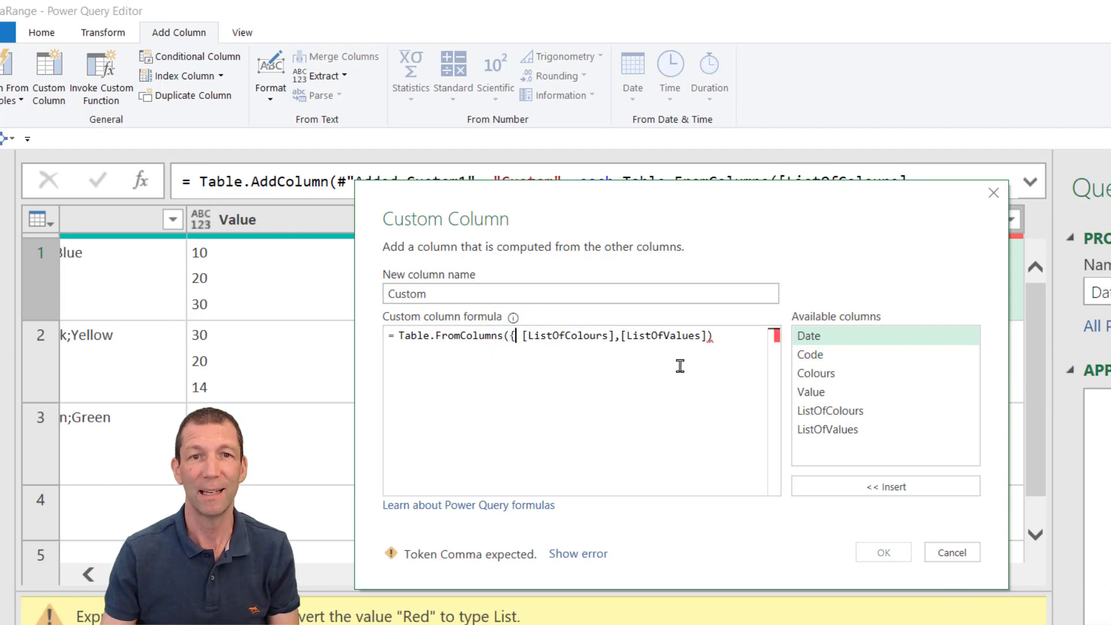
pyautogui.click(707, 335)
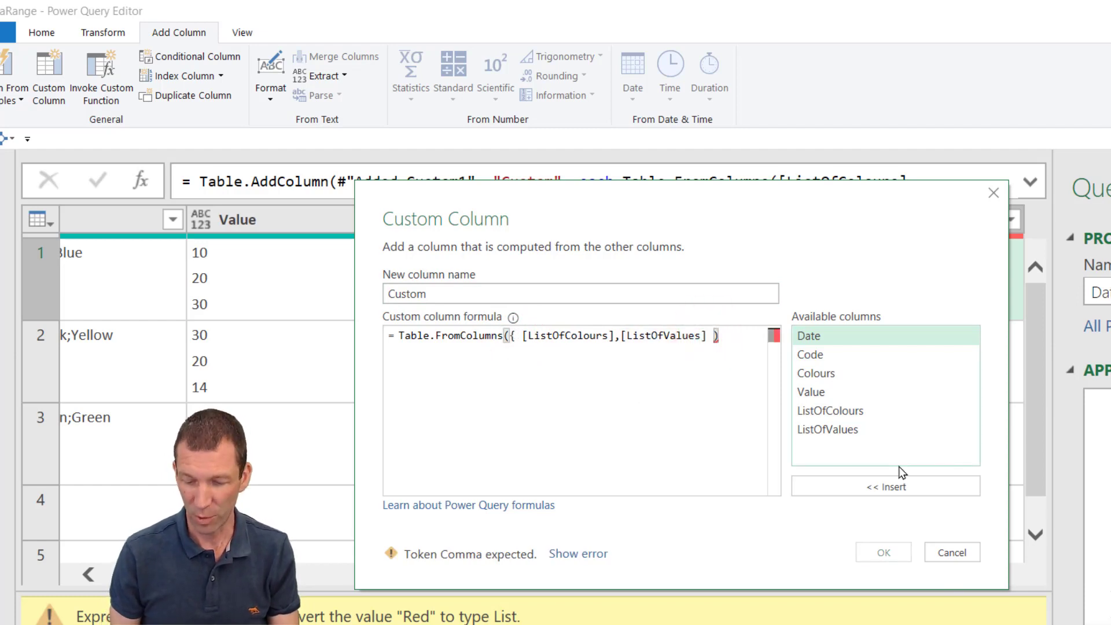
pyautogui.write('}')
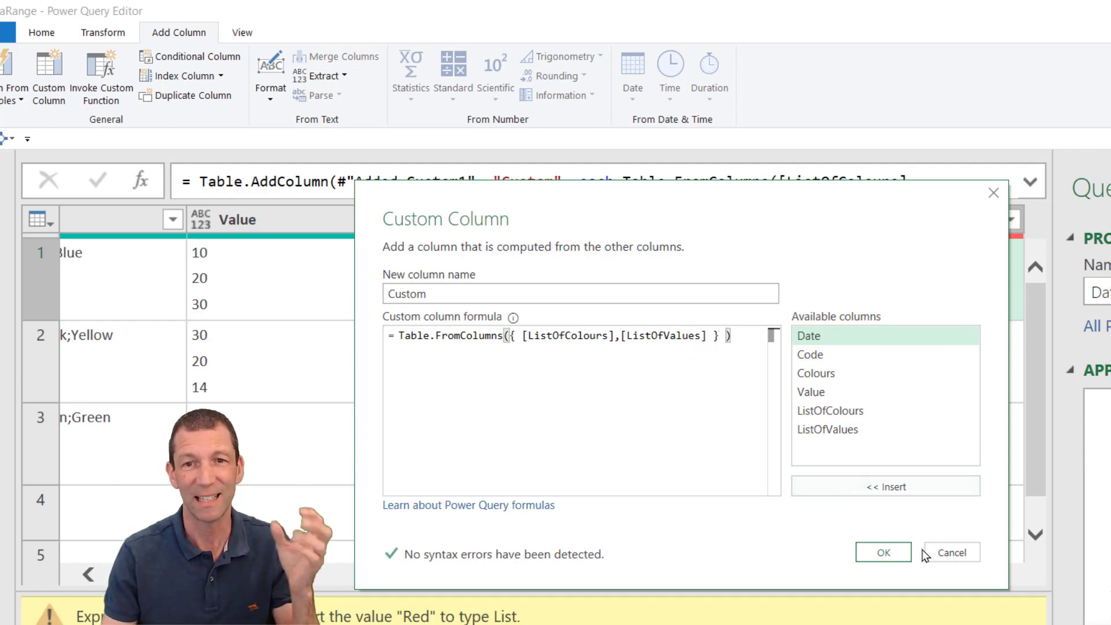
pyautogui.click(878, 553)
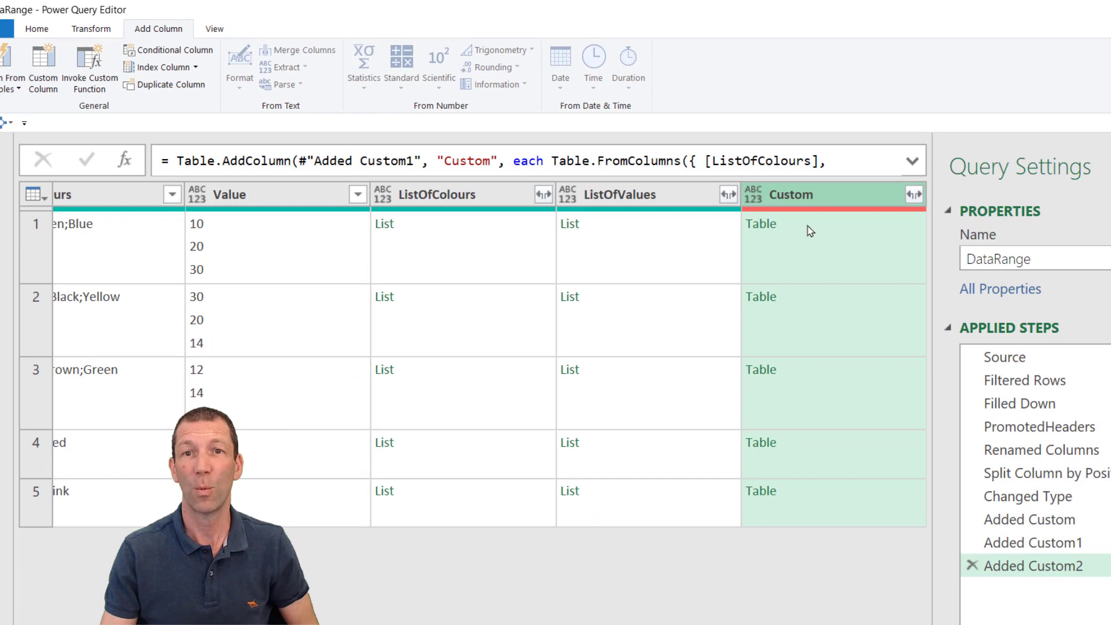
pyautogui.click(811, 231)
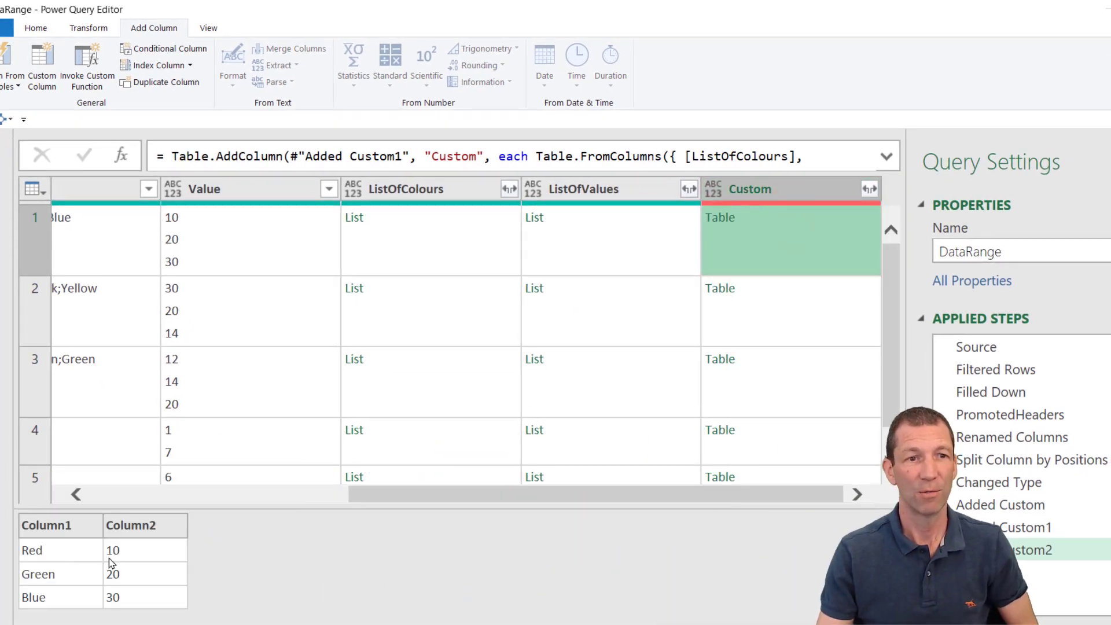
pyautogui.click(808, 300)
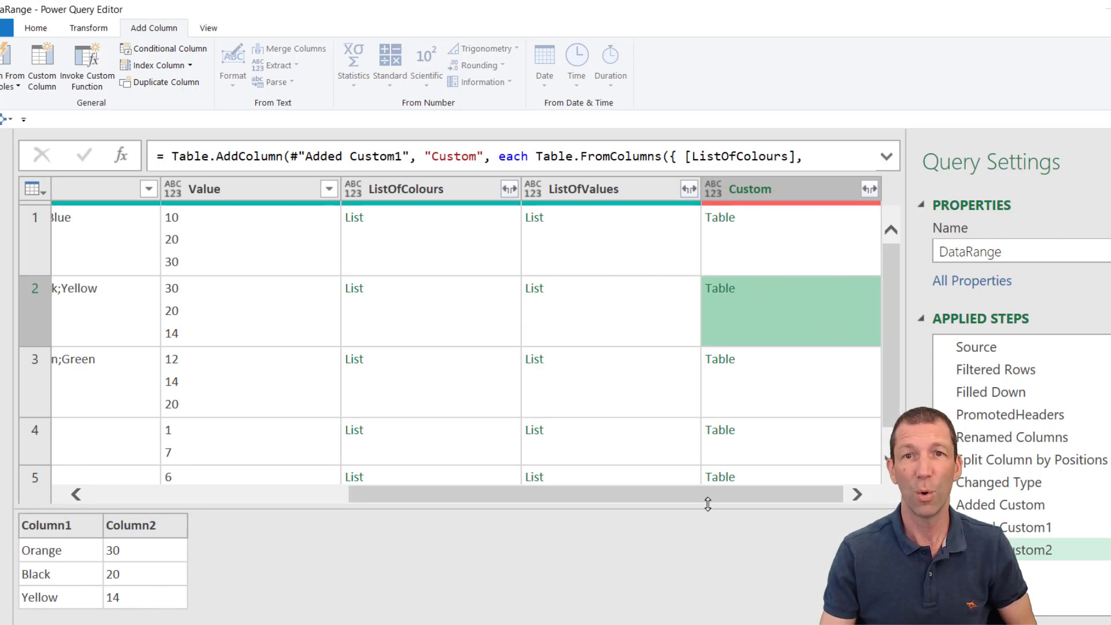
pyautogui.moveTo(713, 496); pyautogui.dragTo(369, 489)
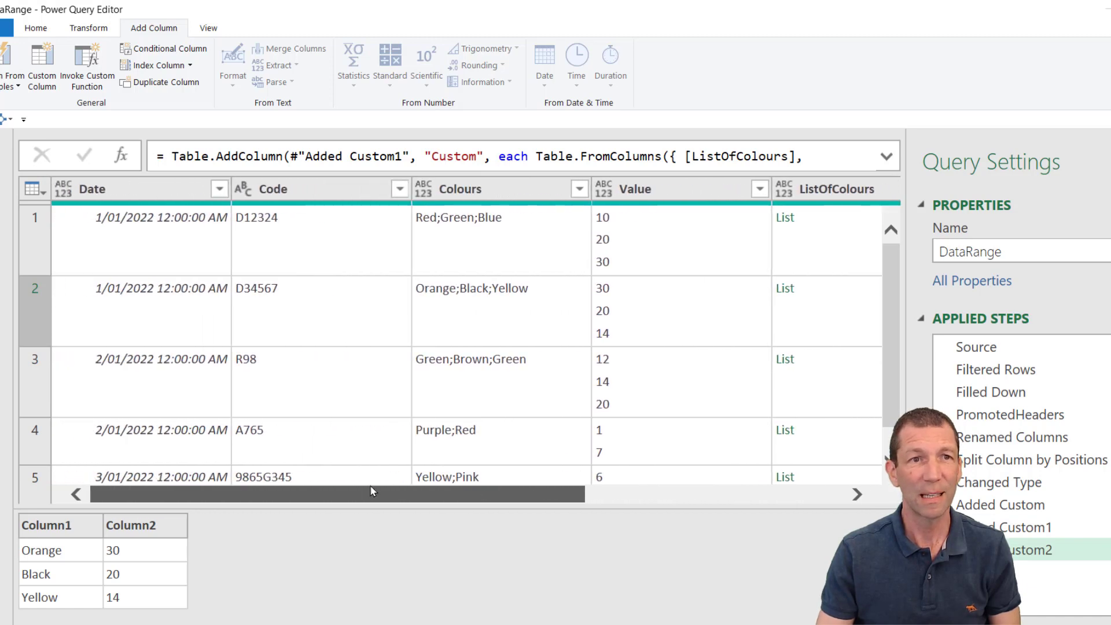
# Keep only the Date, Code and Custom columns and remove all other columns
pyautogui.click(129, 188)
pyautogui.keyDown('ctrl'); pyautogui.click(340, 189); pyautogui.keyUp('ctrl')
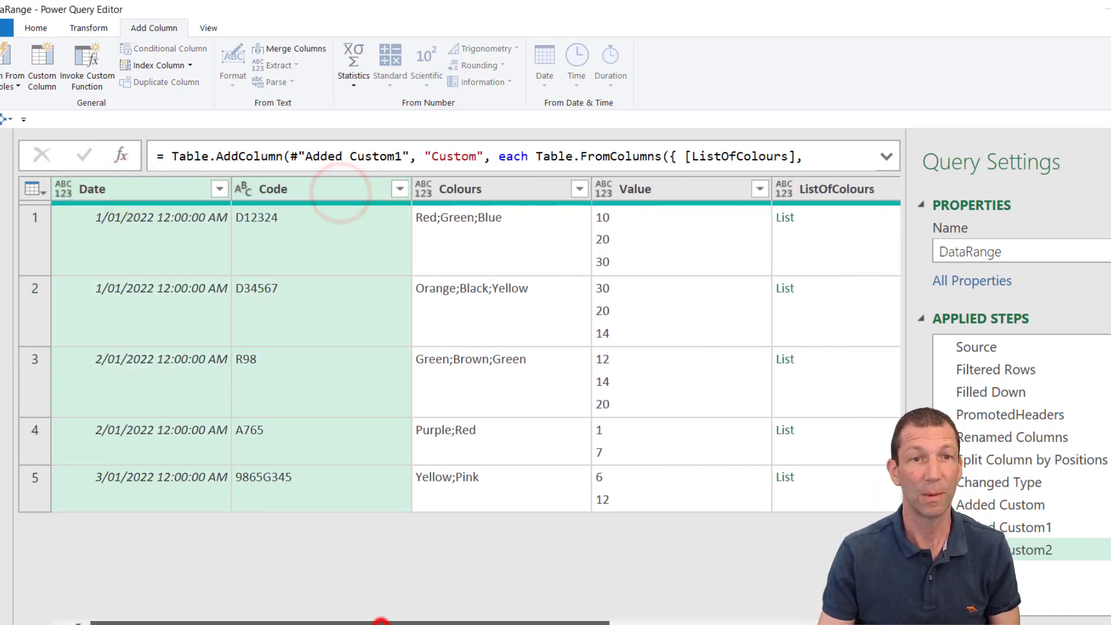
pyautogui.moveTo(376, 622); pyautogui.dragTo(660, 622)
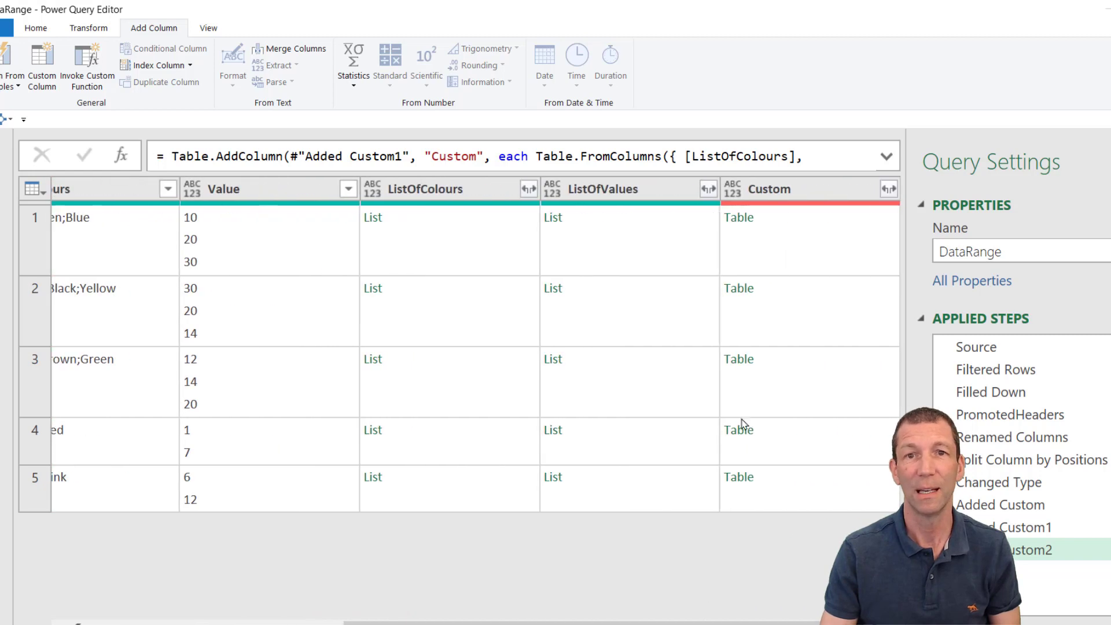
pyautogui.click(805, 193)
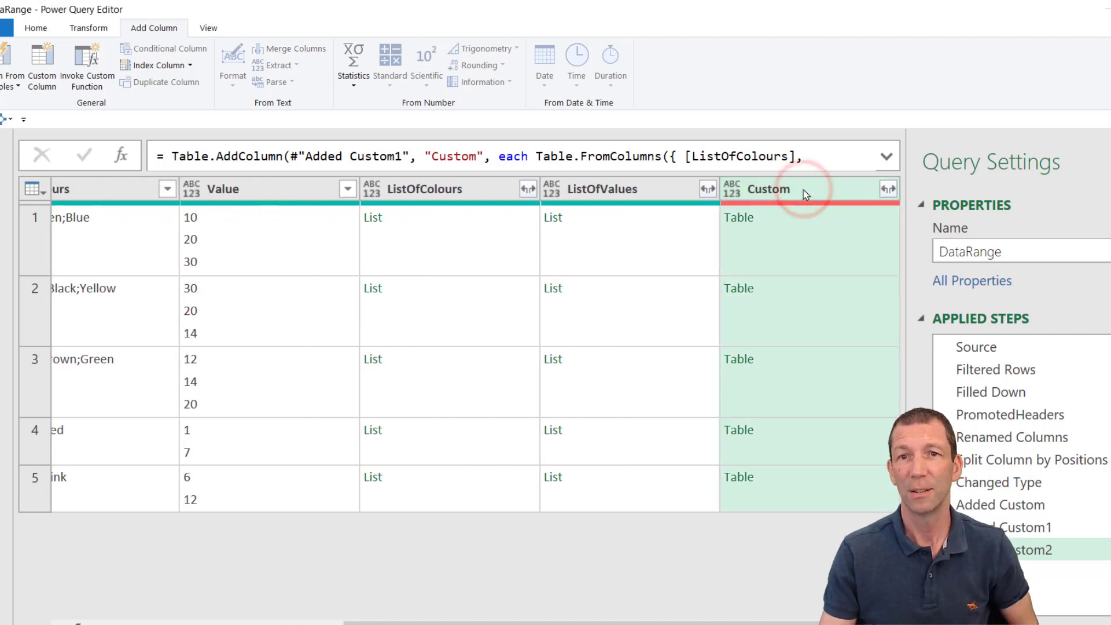
pyautogui.rightClick(805, 191)
pyautogui.click(698, 218)
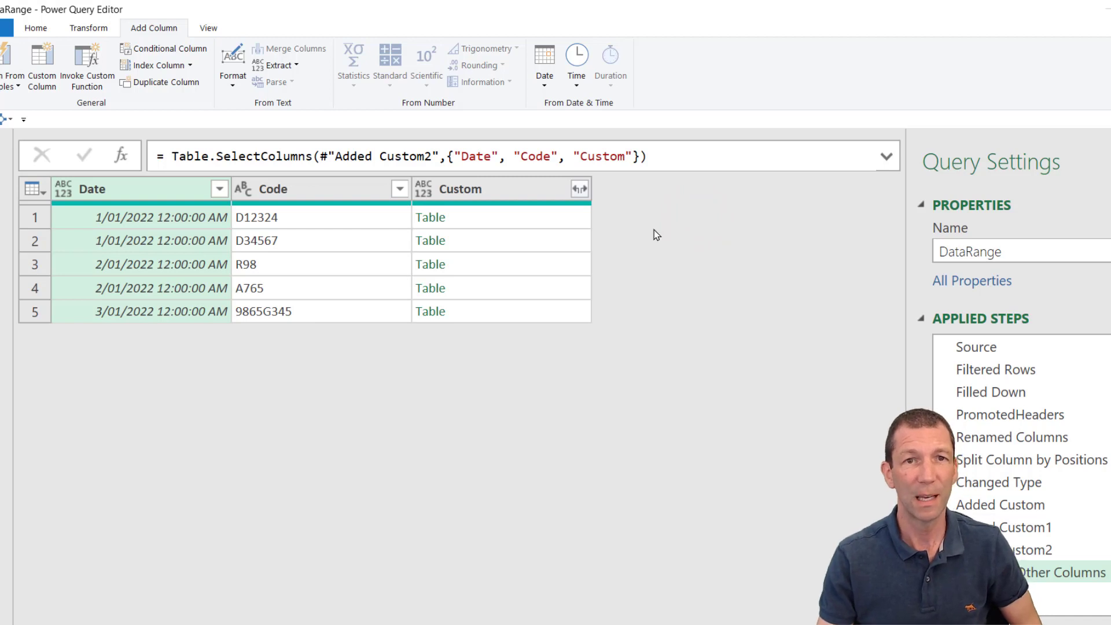
# Expand the nested tables in the Custom column into Column1 and Column2 without the original column name as prefix
pyautogui.click(579, 190)
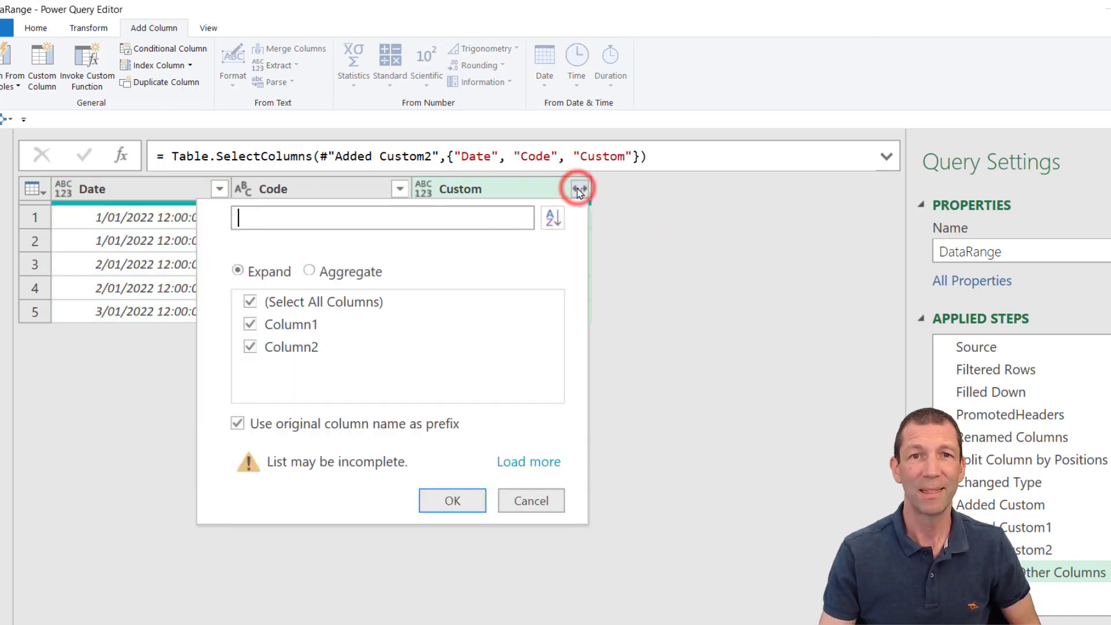
pyautogui.click(297, 424)
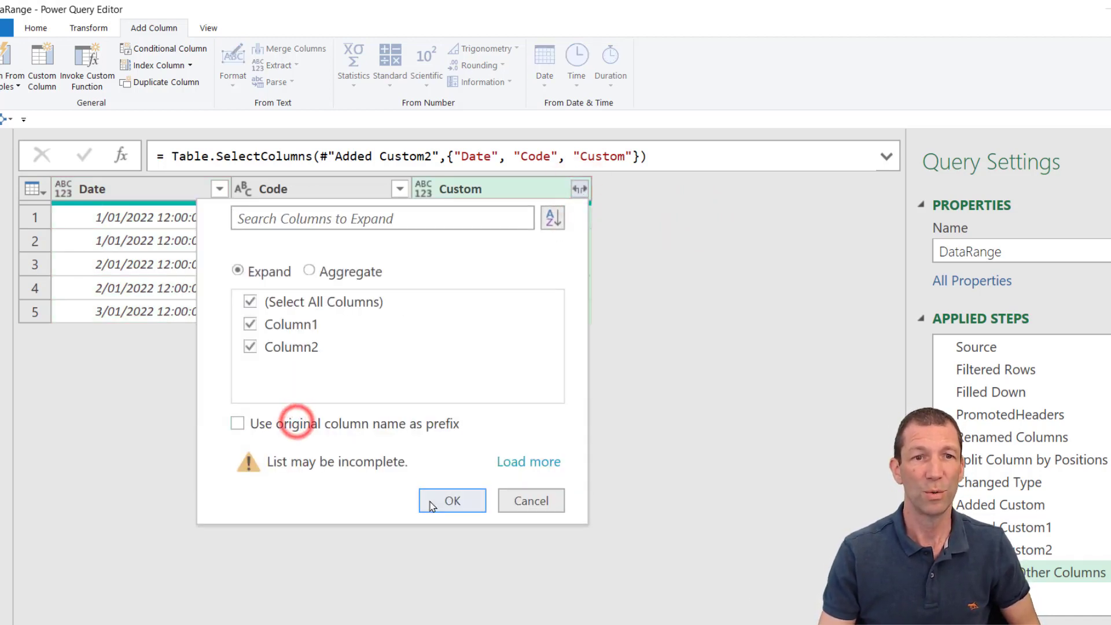
pyautogui.click(451, 501)
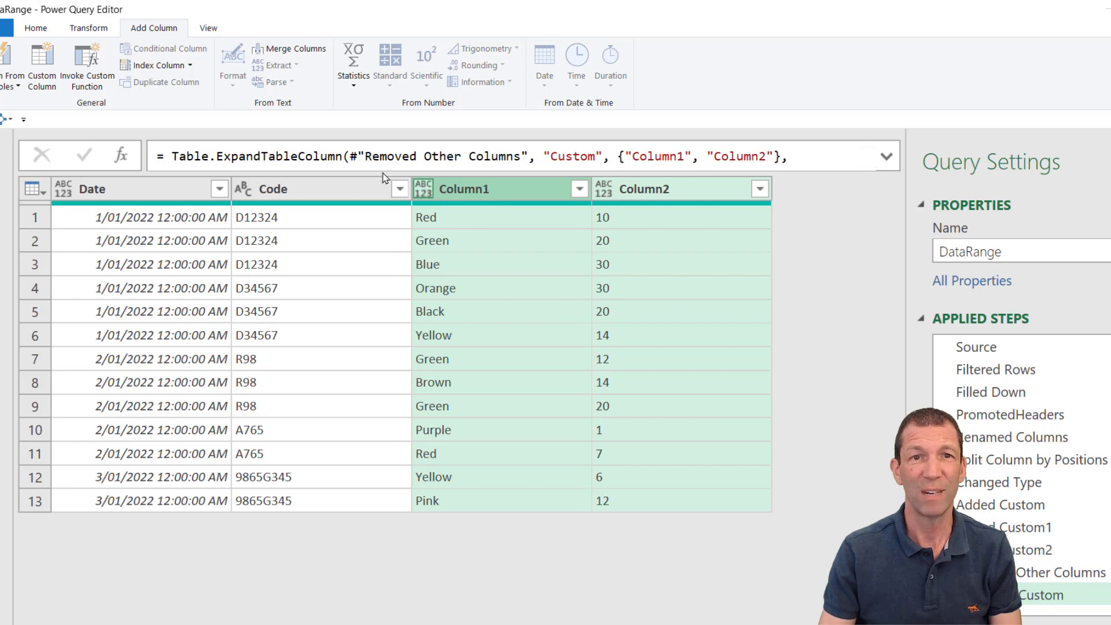
# Edit the Table.ExpandTableColumn formula so the expanded columns are named Colour and Values
pyautogui.doubleClick(663, 156)
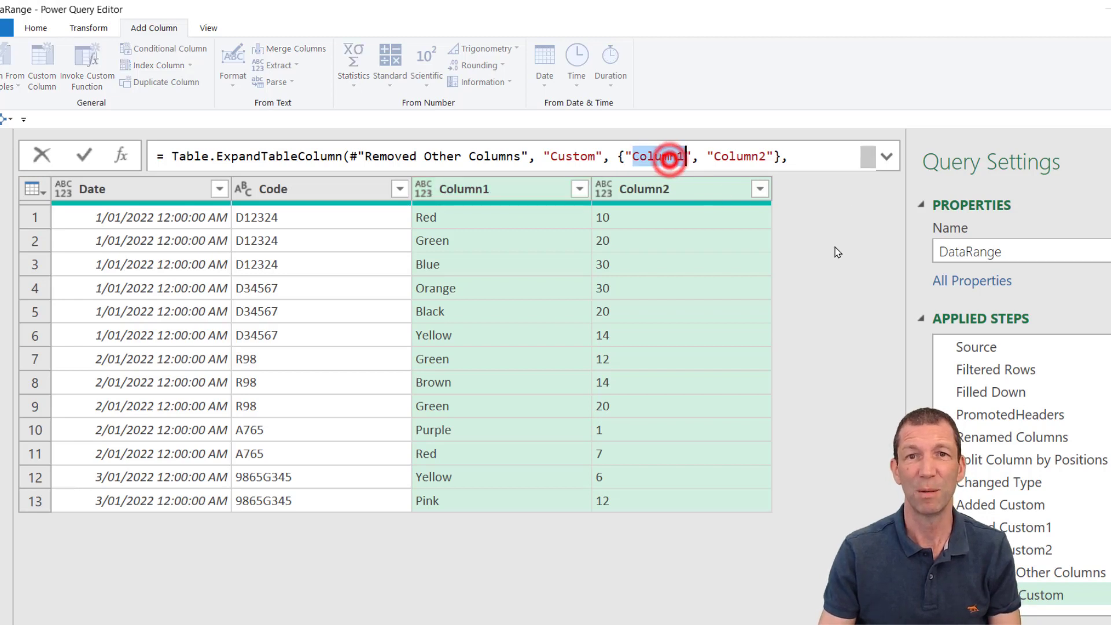
pyautogui.click(886, 158)
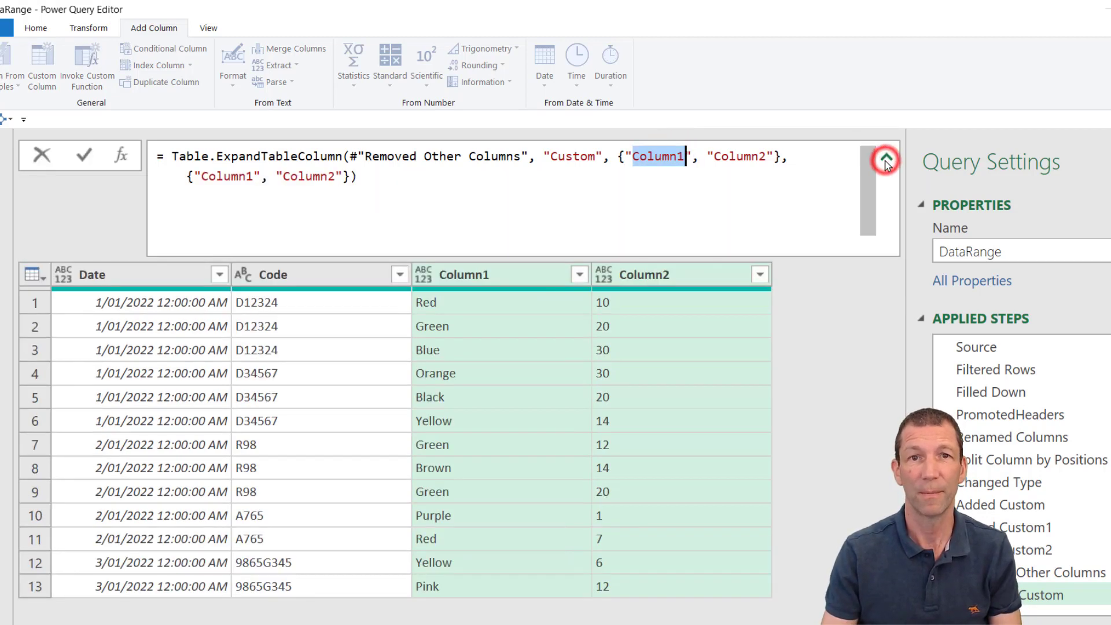
pyautogui.doubleClick(218, 177)
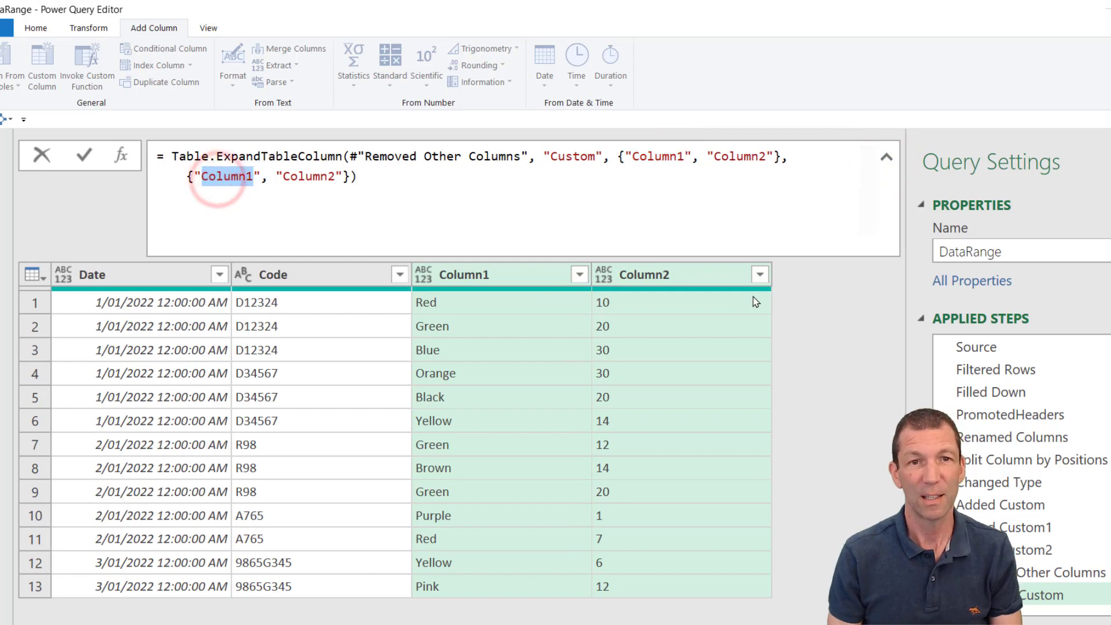
pyautogui.write('C')
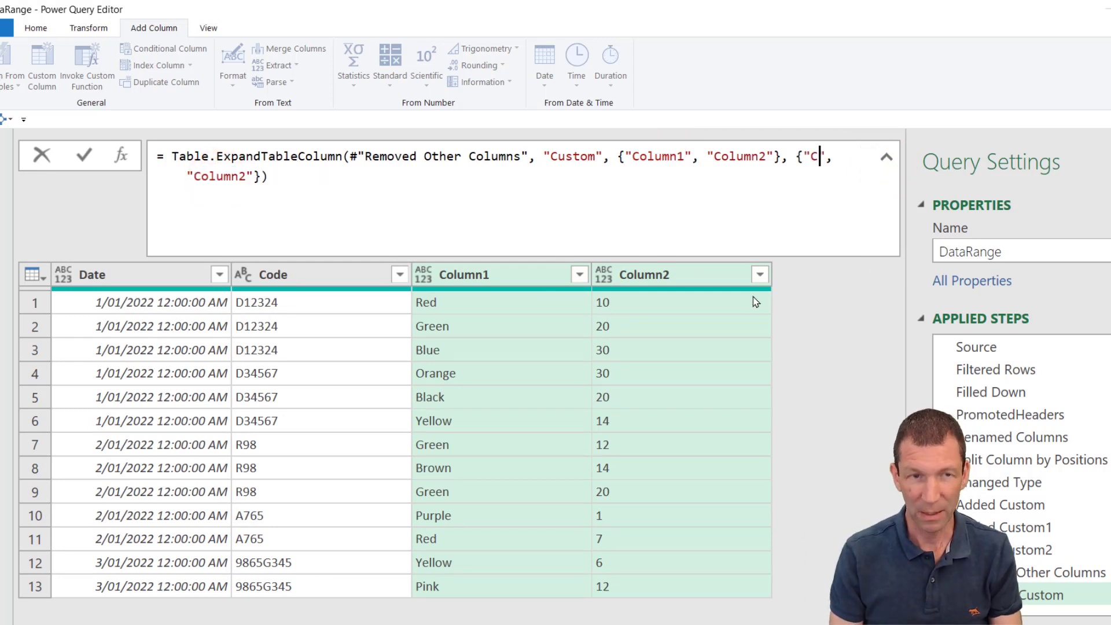
pyautogui.write('olour')
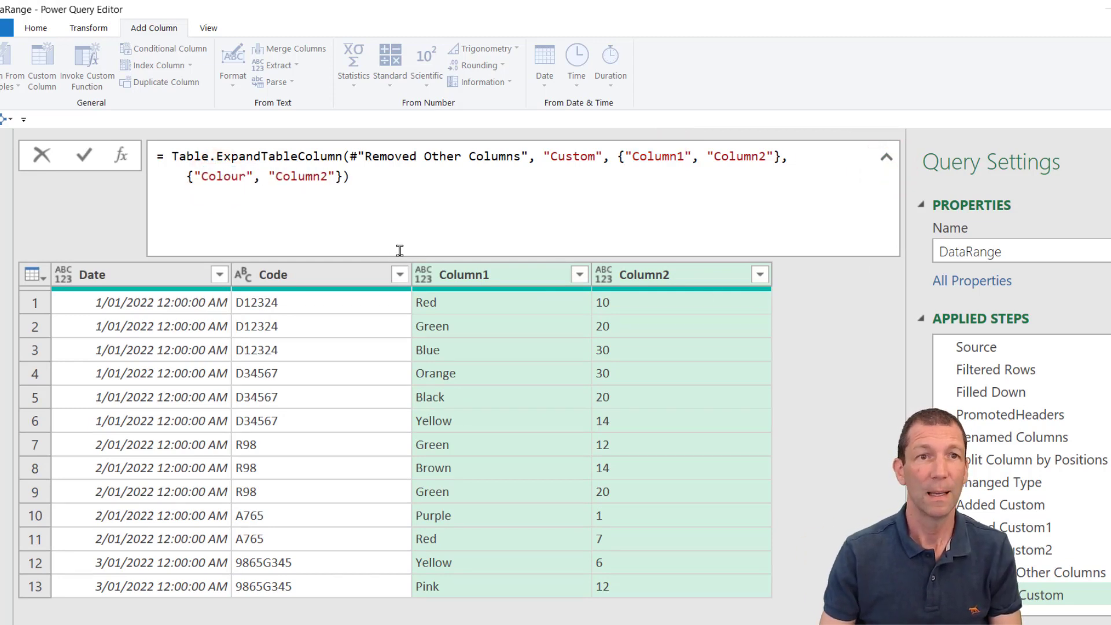
pyautogui.doubleClick(296, 176)
pyautogui.write('Valu')
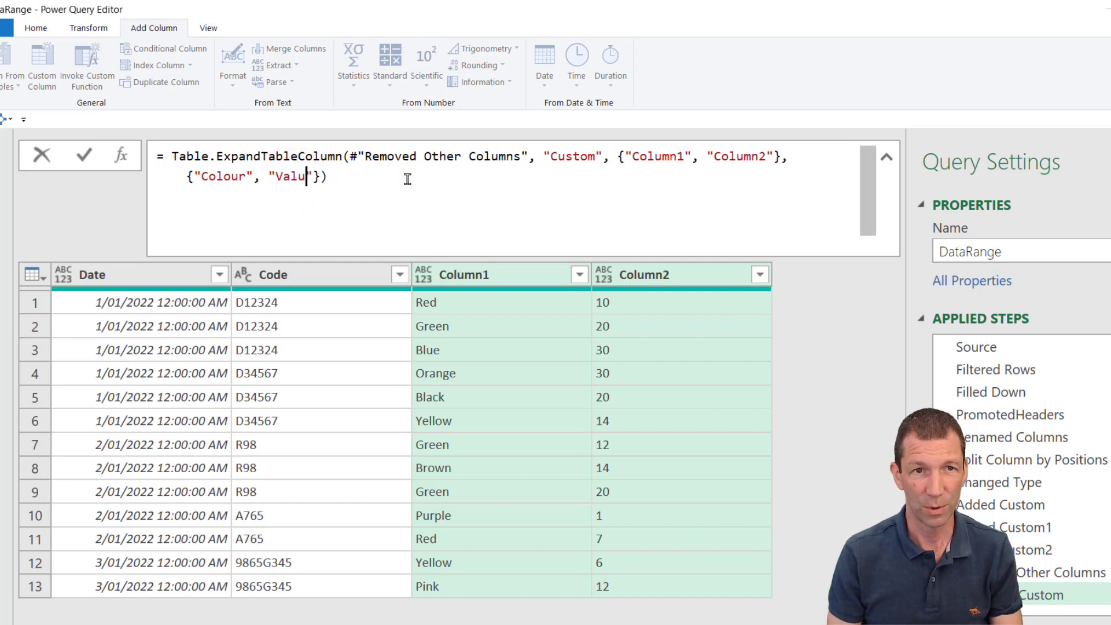
pyautogui.write('es')
pyautogui.press('Return')
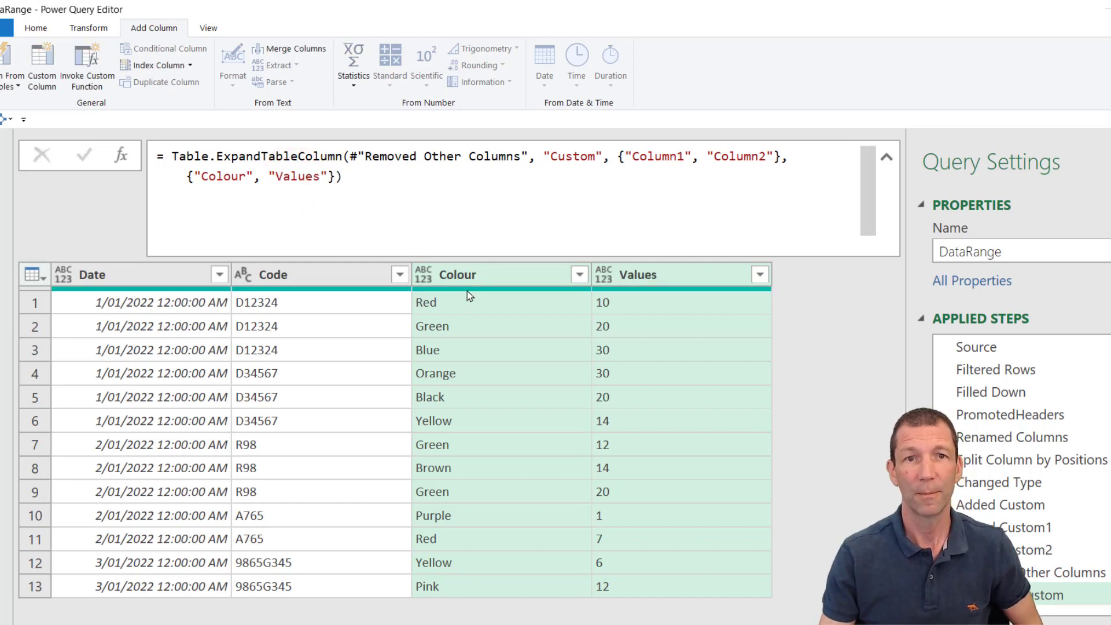
pyautogui.click(835, 404)
pyautogui.click(888, 161)
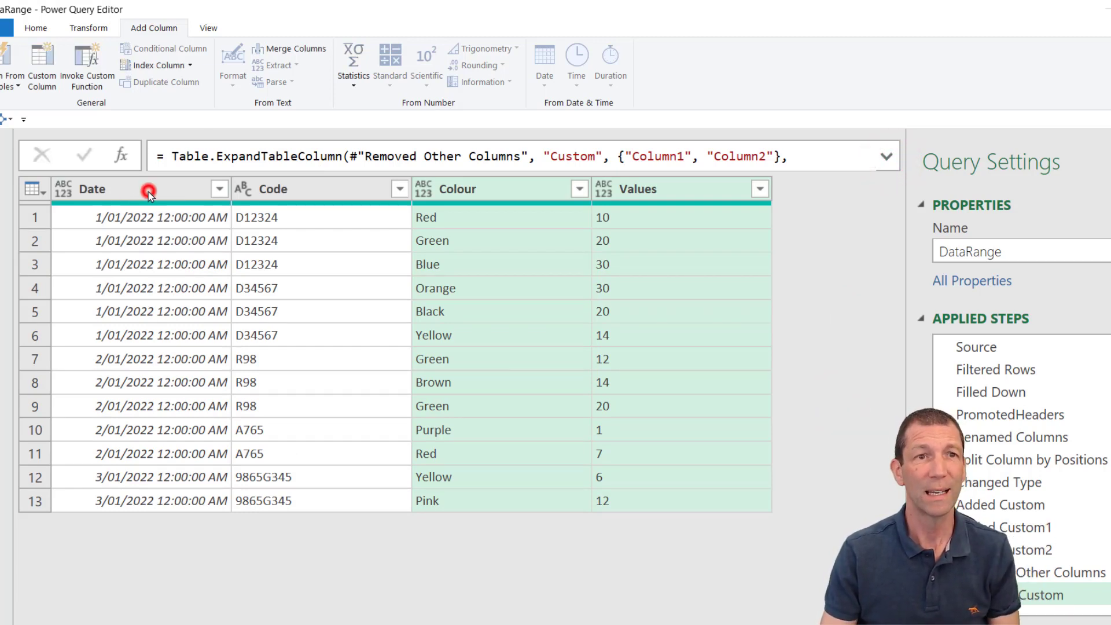
# Set the data types of the columns: Date as Date, Colour as Text and Values as Whole Number
pyautogui.click(64, 188)
pyautogui.click(86, 277)
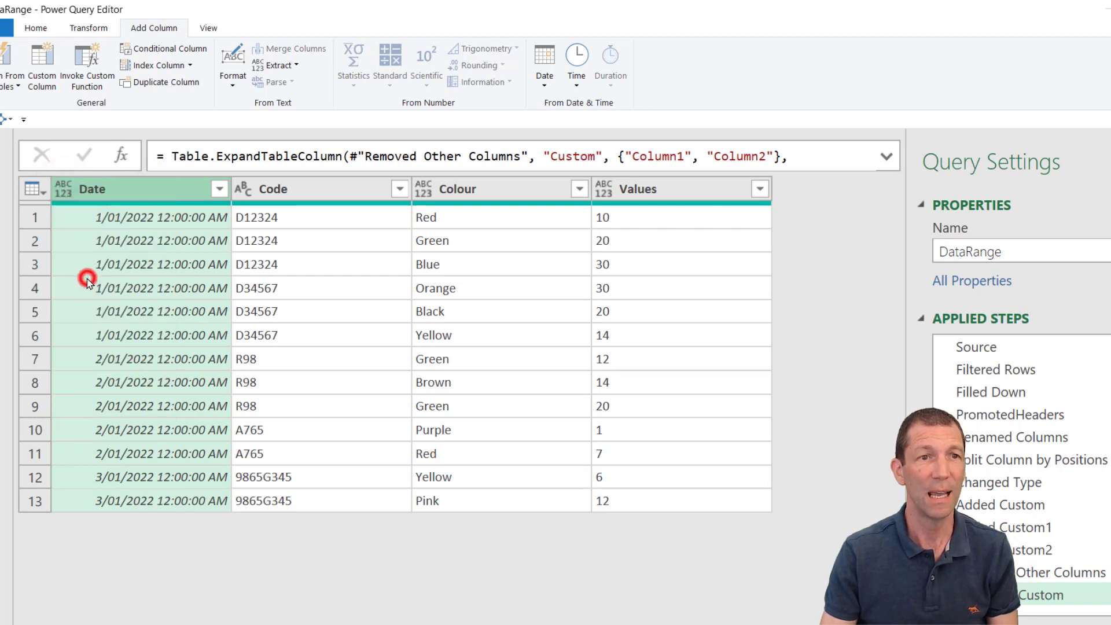
pyautogui.click(477, 187)
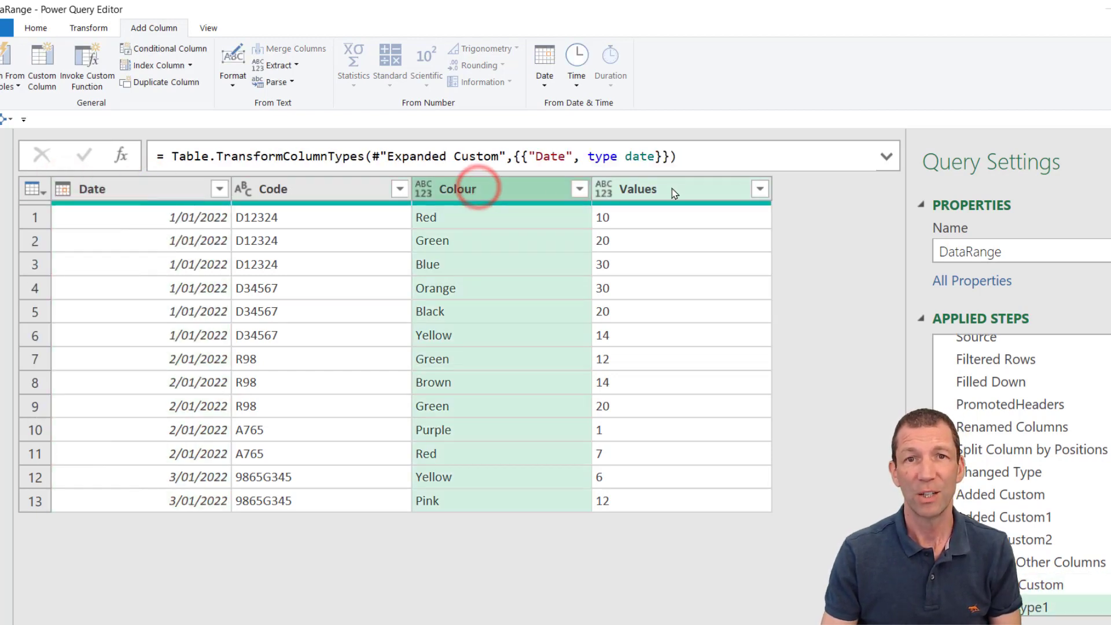
pyautogui.click(423, 189)
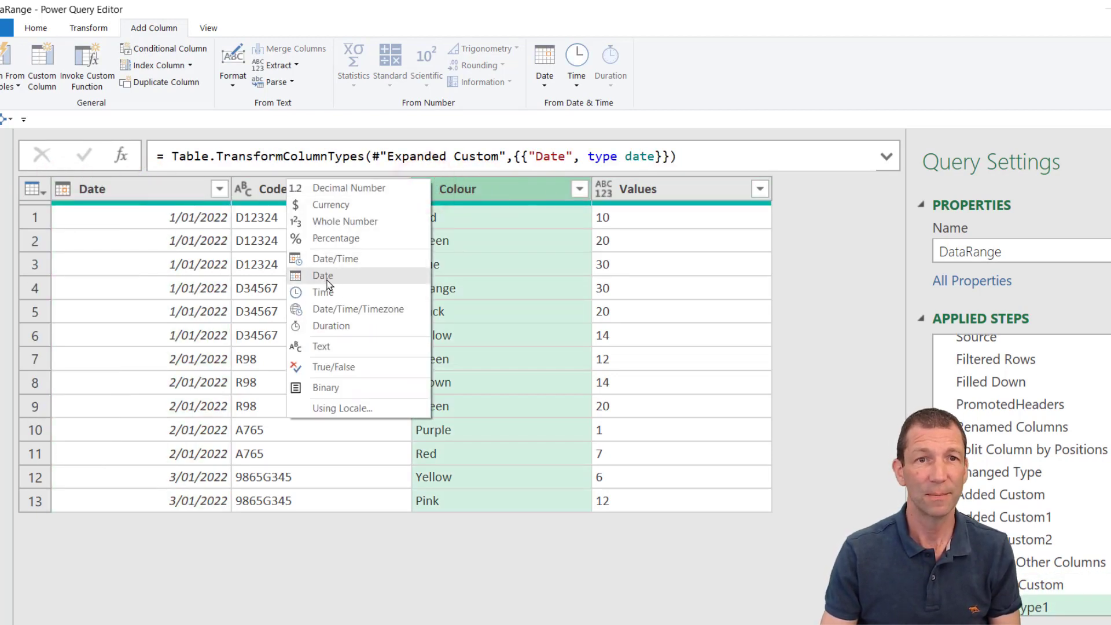
pyautogui.click(344, 349)
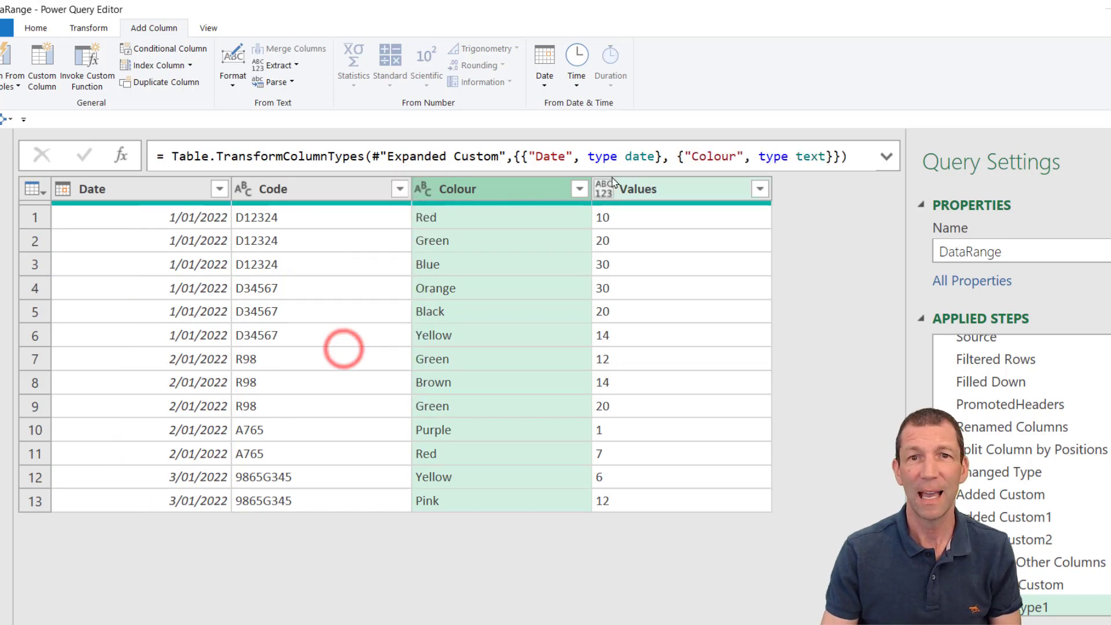
pyautogui.click(603, 188)
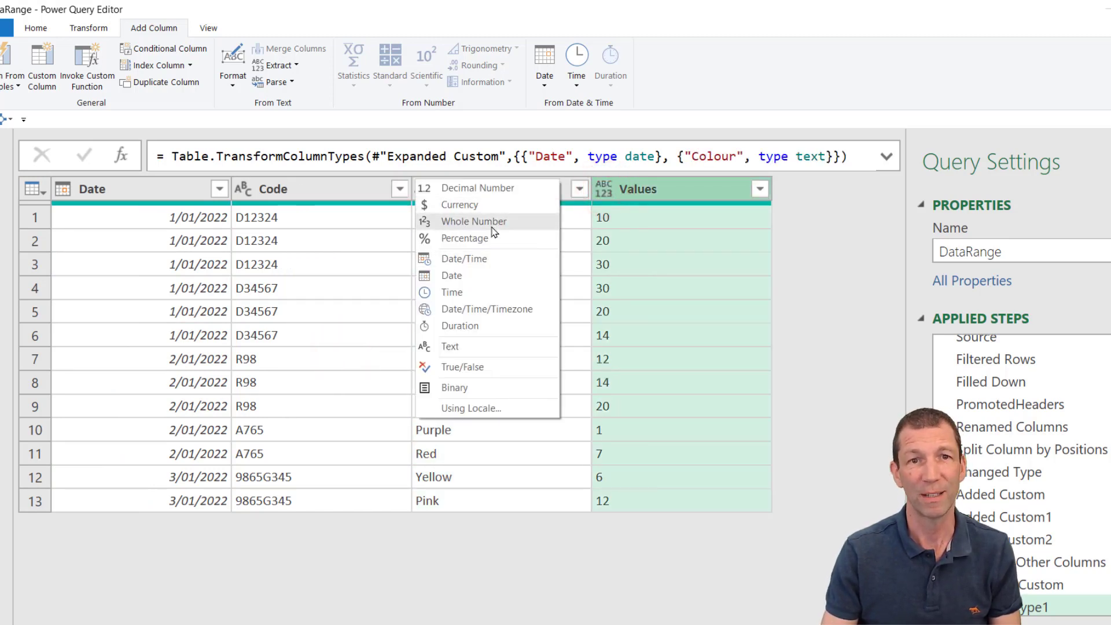
pyautogui.click(489, 222)
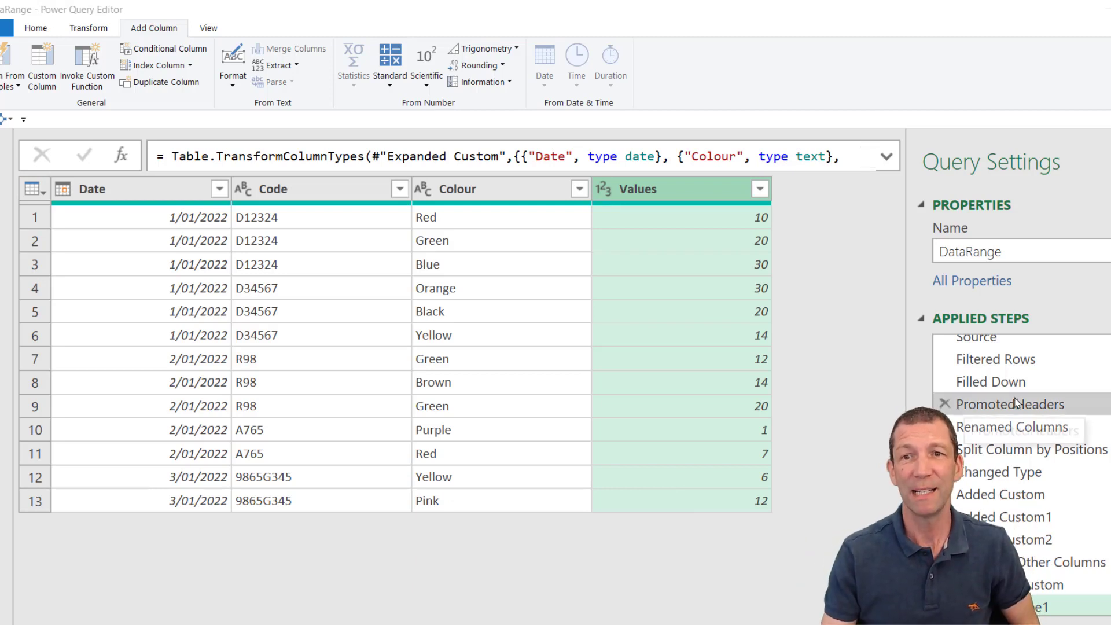
pyautogui.scroll(1, 979, 404)
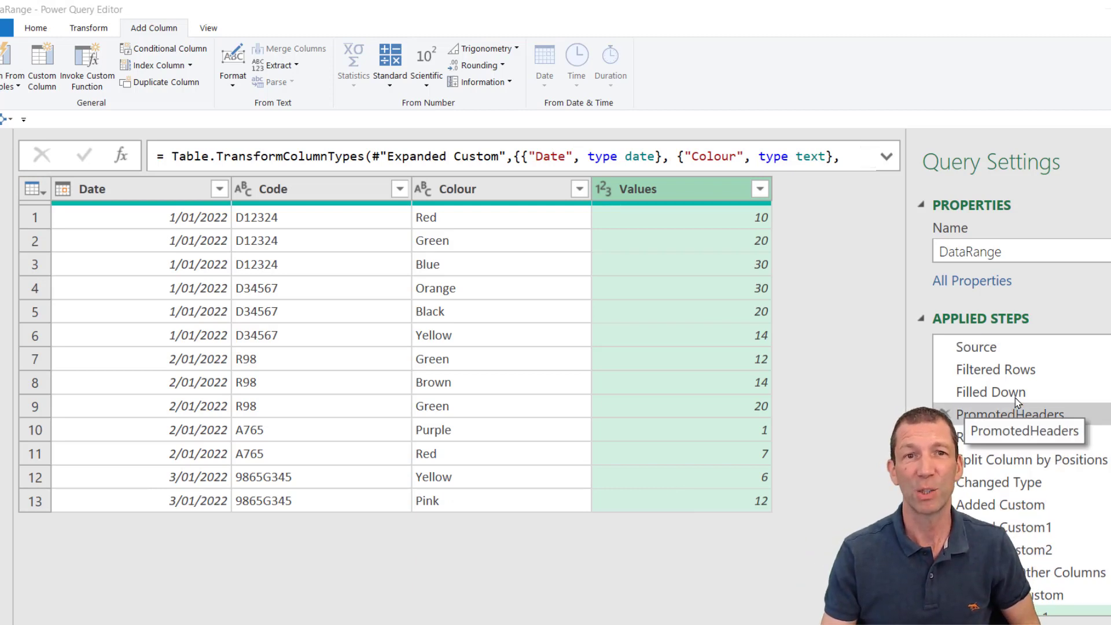
pyautogui.click(149, 191)
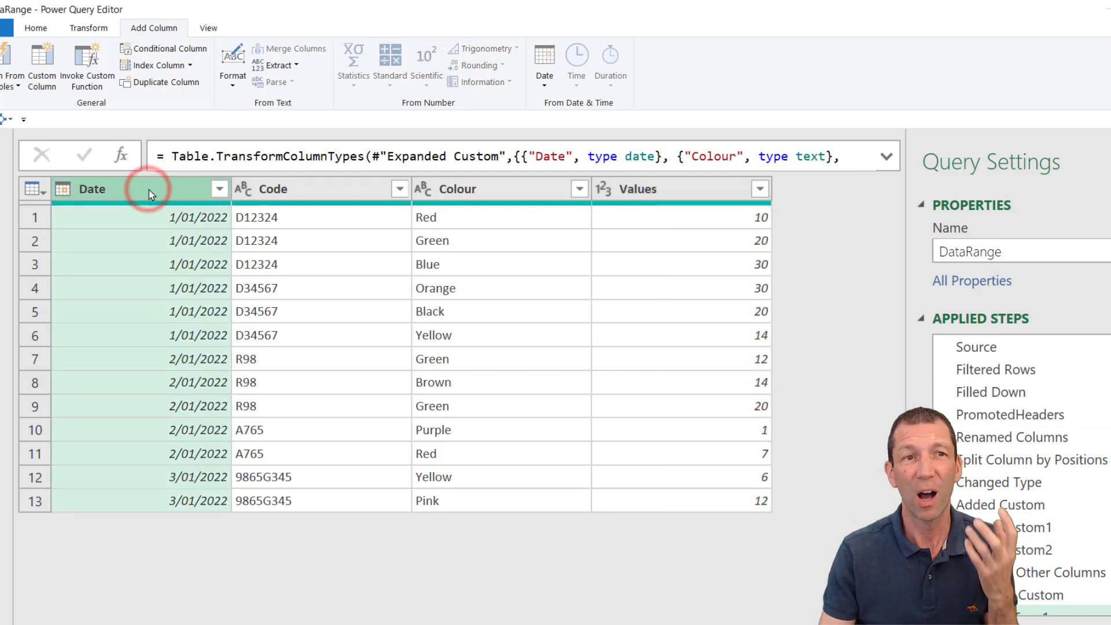
pyautogui.click(148, 217)
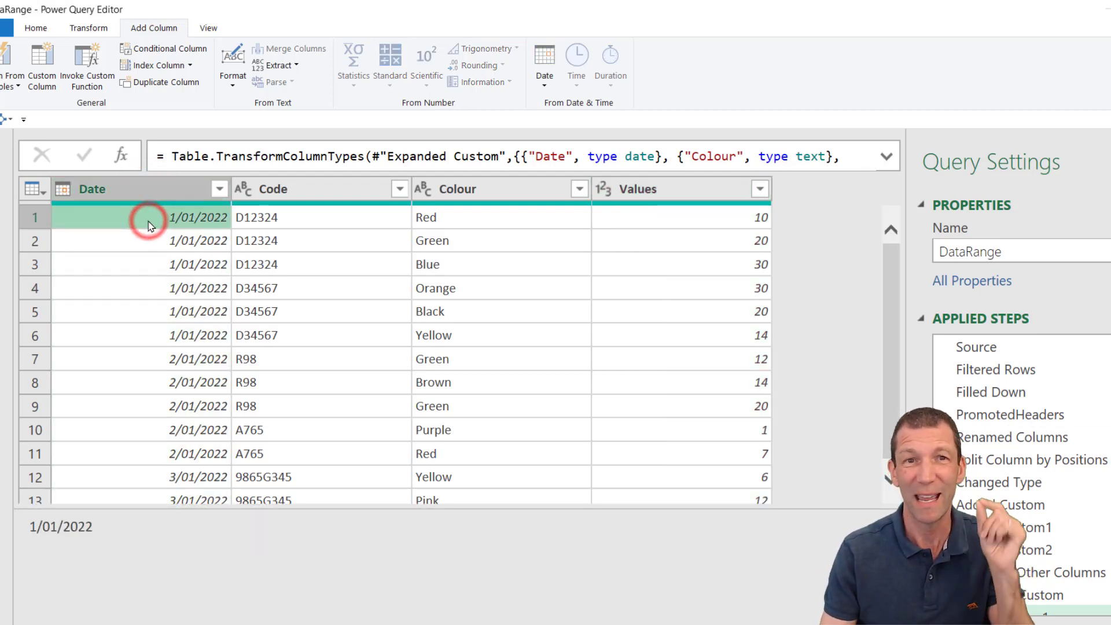